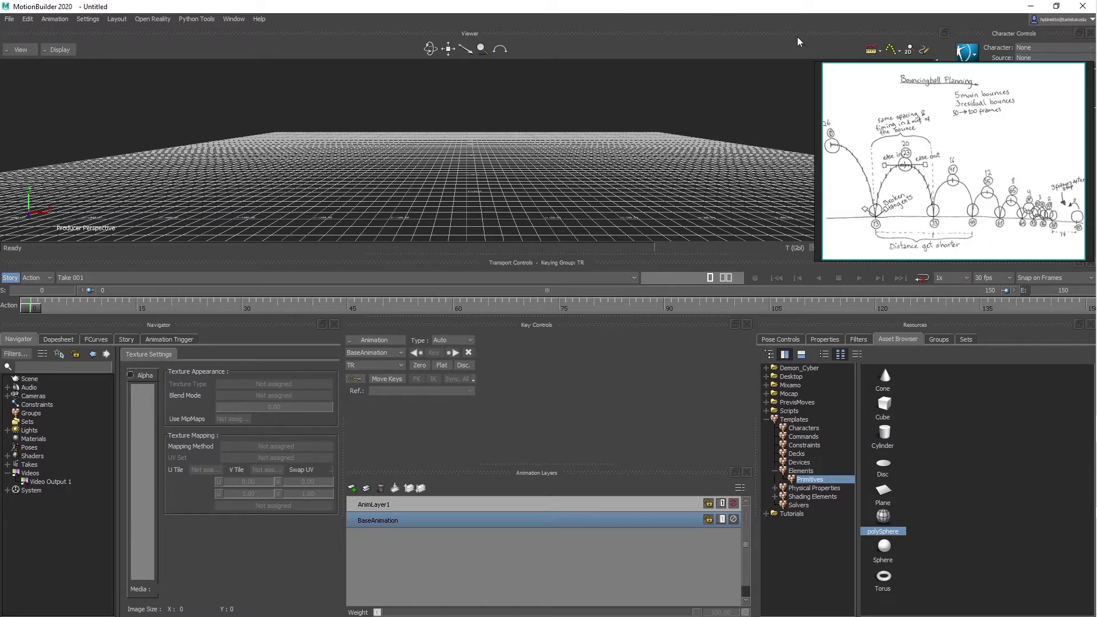
Step: Look through the bouncing-ball reference images and return to the Bouncing Ball Planning sketch
left_click(923, 113)
key("Right")
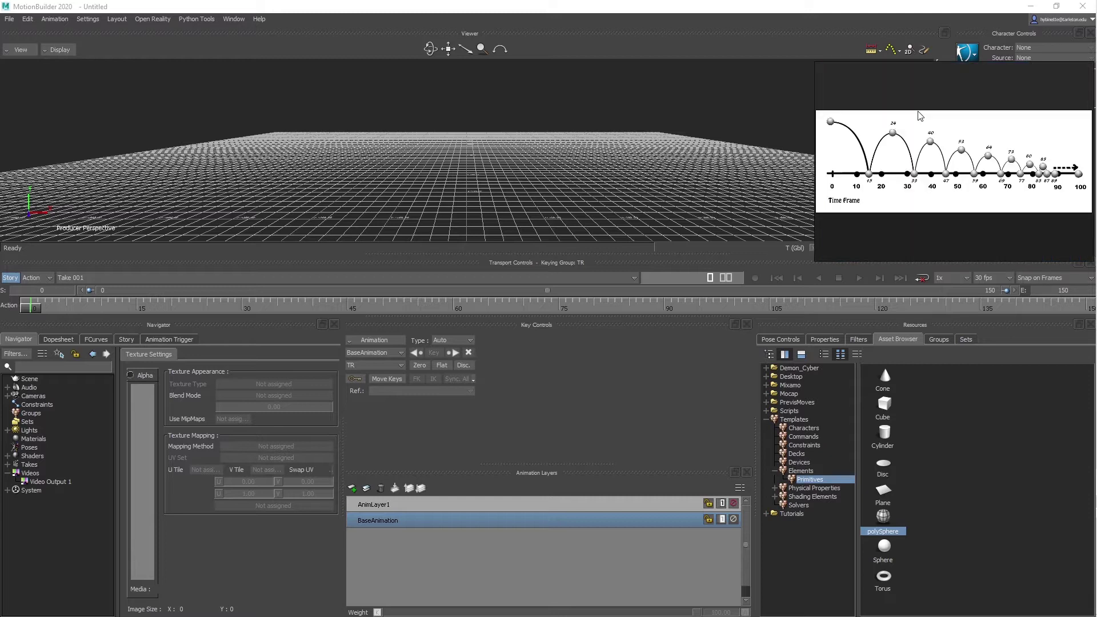
key("Left")
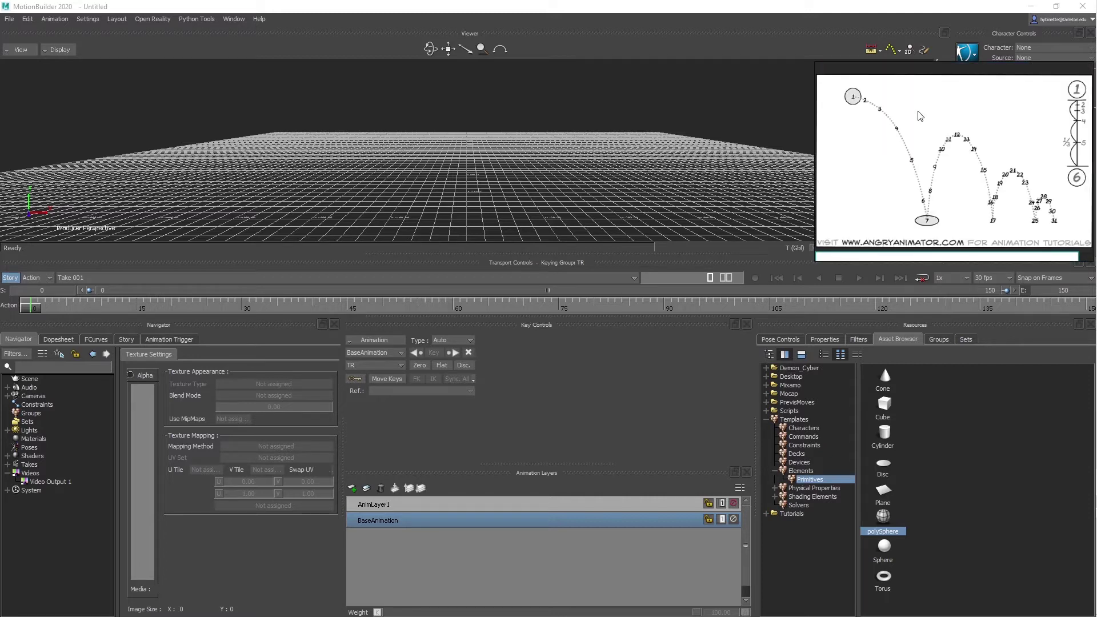
key("Left")
key("Right")
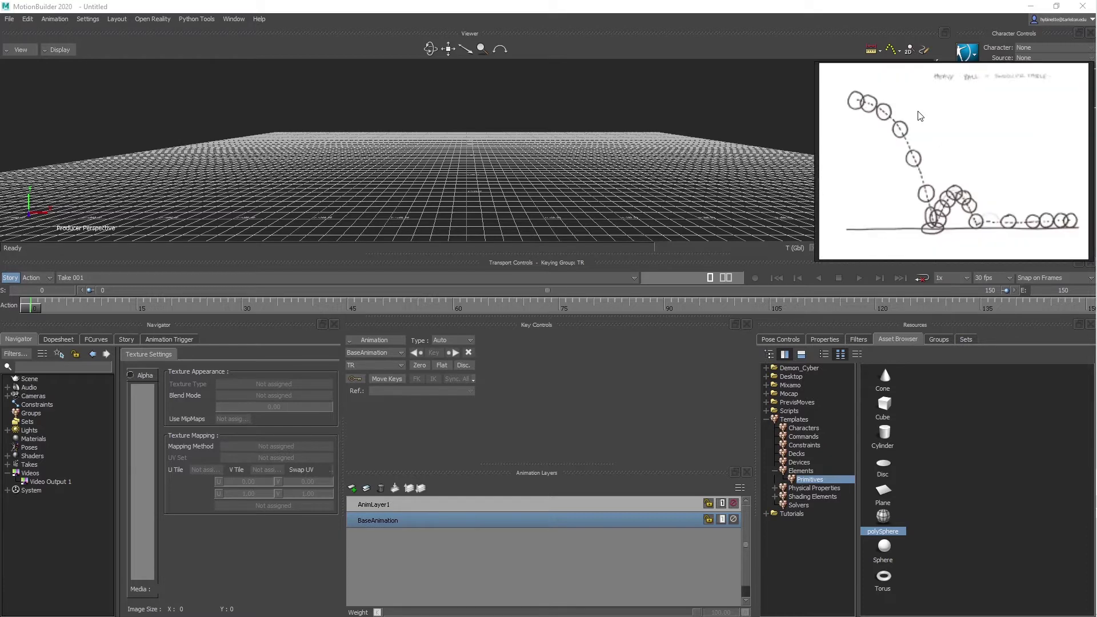
key("Right")
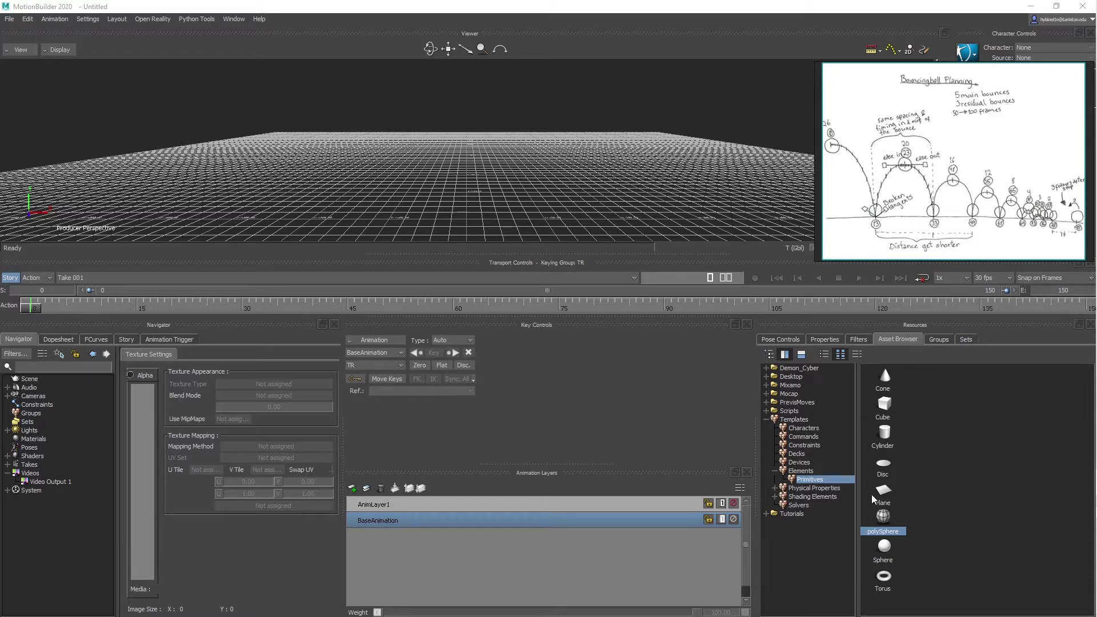
Step: Add a polySphere primitive to the scene and select it with the Rotate tool
left_click(799, 472)
left_click(810, 480)
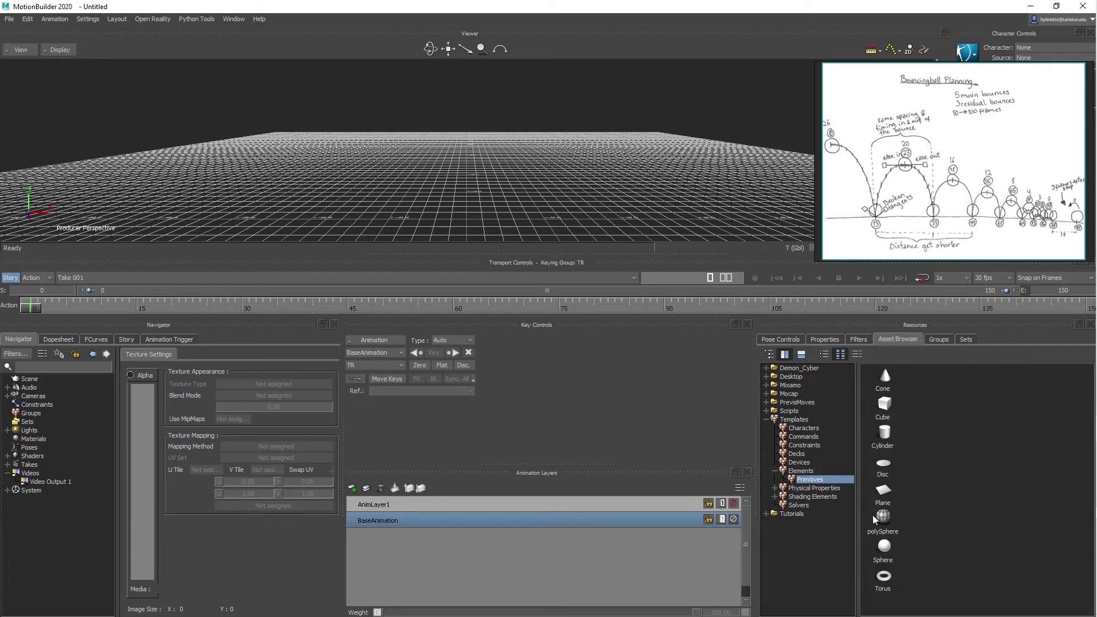
left_click_drag(885, 521, 537, 97)
mouse_move(490, 145)
left_mouse_down("ctrl")
mouse_move(532, 142)
mouse_move(558, 167)
mouse_move(601, 164)
mouse_move(534, 167)
left_mouse_up("ctrl")
left_click(533, 146)
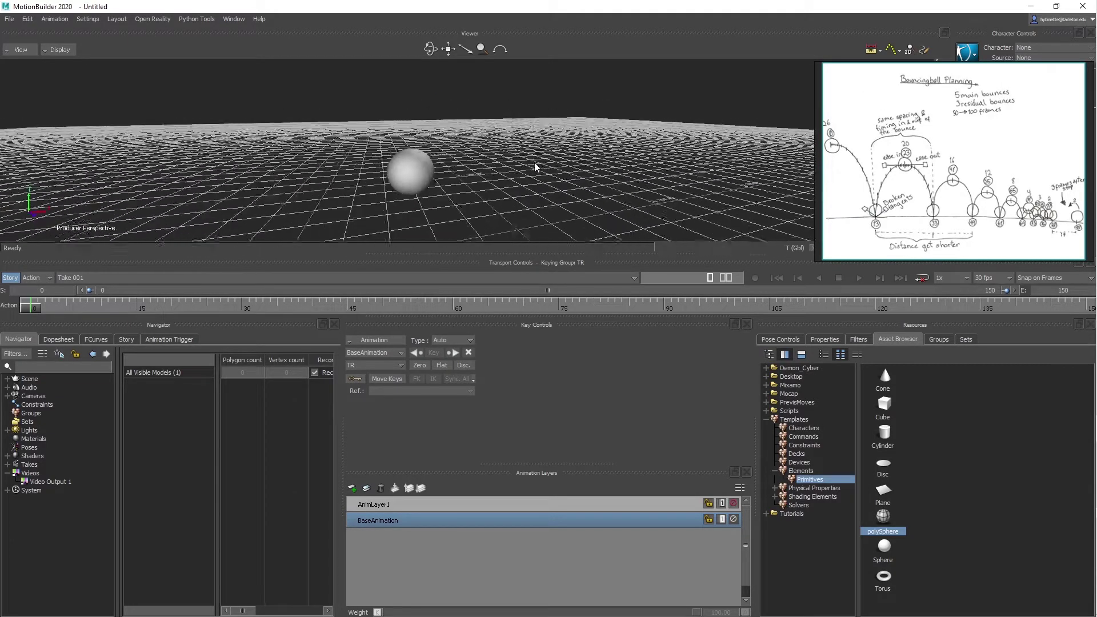
left_click(409, 174)
key("e")
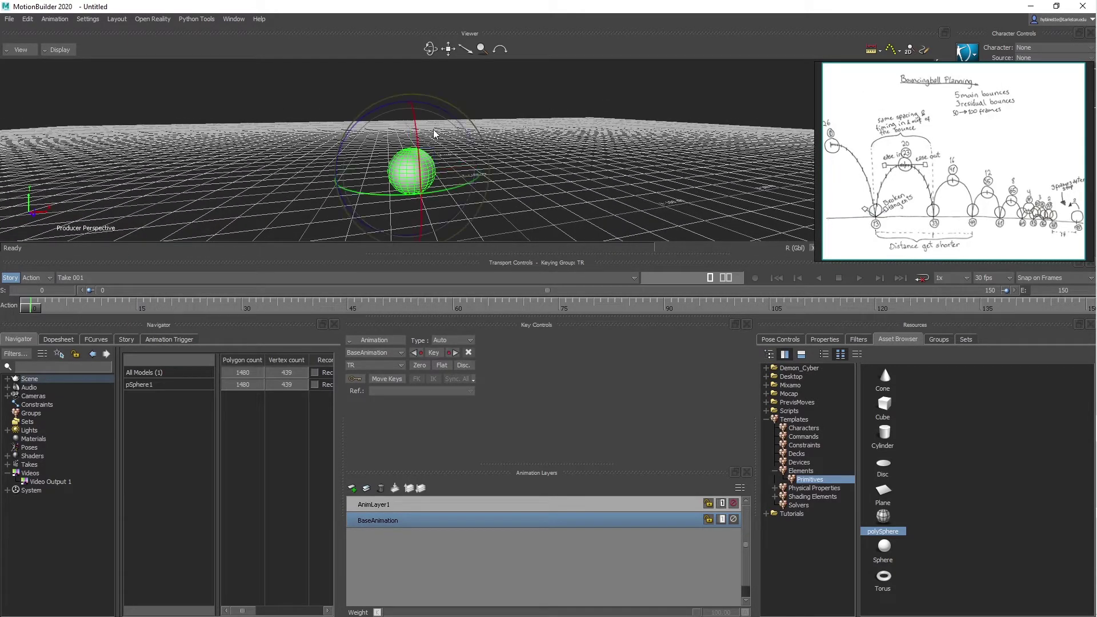
left_click_drag(456, 214, 431, 143)
Step: Attach the dotted image from the Textures folder to the sphere's material and restore the full-size program window
left_click_drag(174, 5, 491, 47)
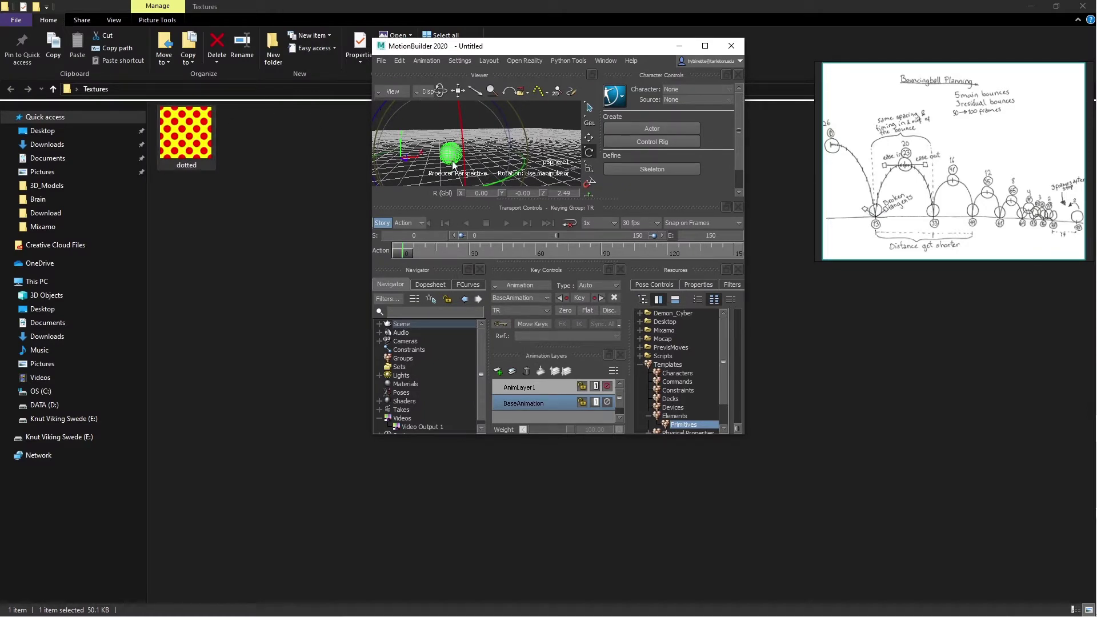
left_click_drag(186, 135, 451, 158)
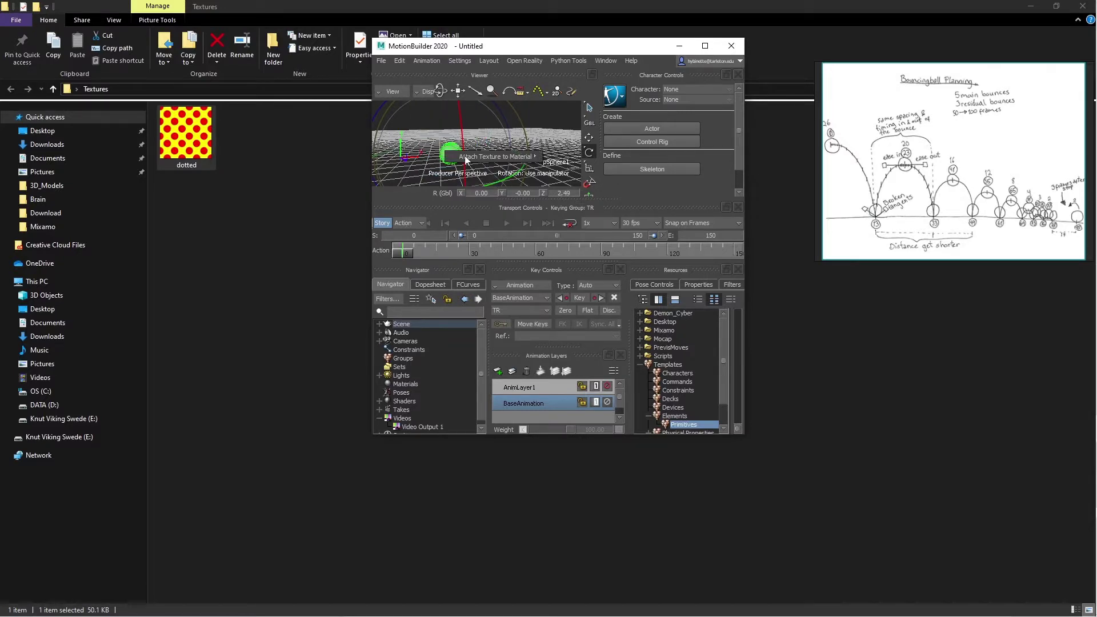
mouse_move(474, 156)
left_click(557, 159)
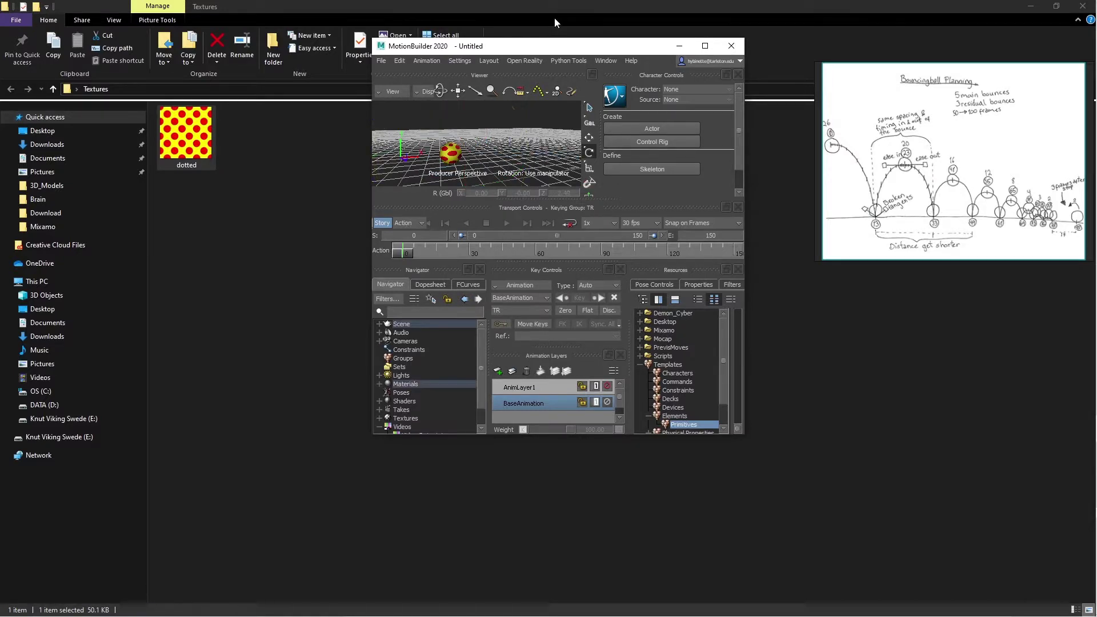
double_click(542, 43)
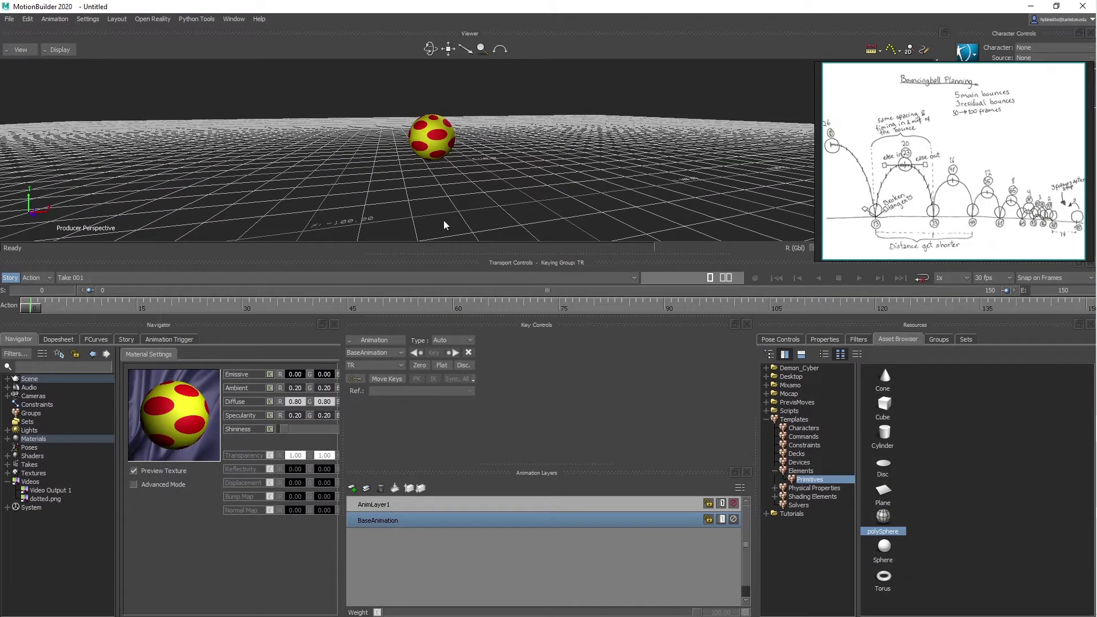
Step: Check the textured ball in the perspective view and switch the viewer to the Producer Right camera
left_click_drag(539, 179, 517, 176, "ctrl+shift")
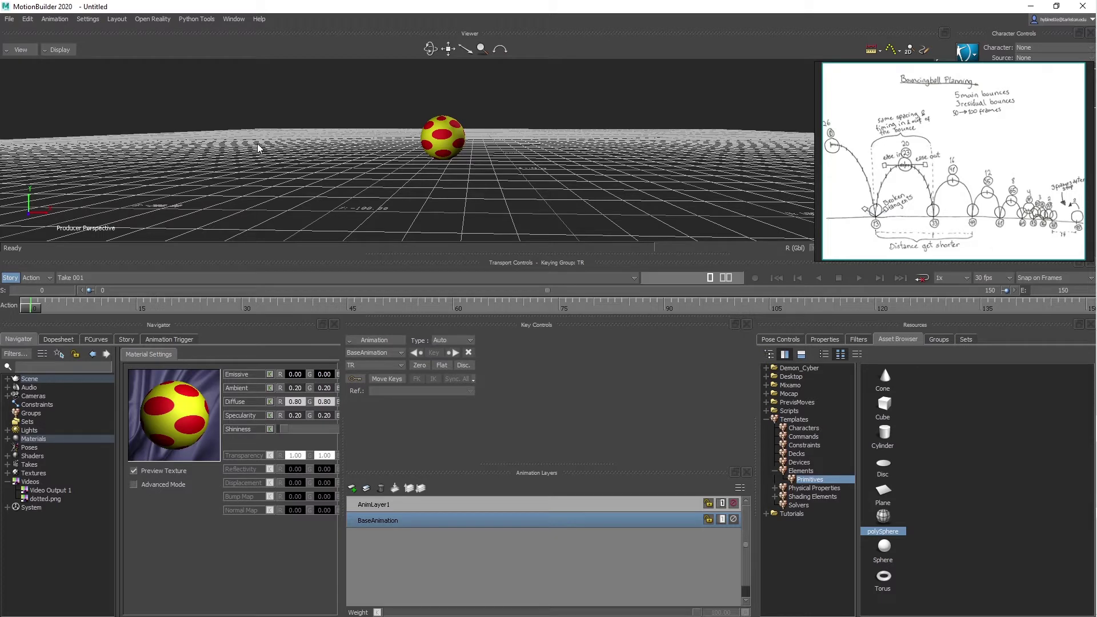
key("ctrl+r")
left_click_drag(392, 176, 454, 116, "ctrl")
left_click_drag(560, 169, 409, 146, "ctrl")
key("ctrl+e")
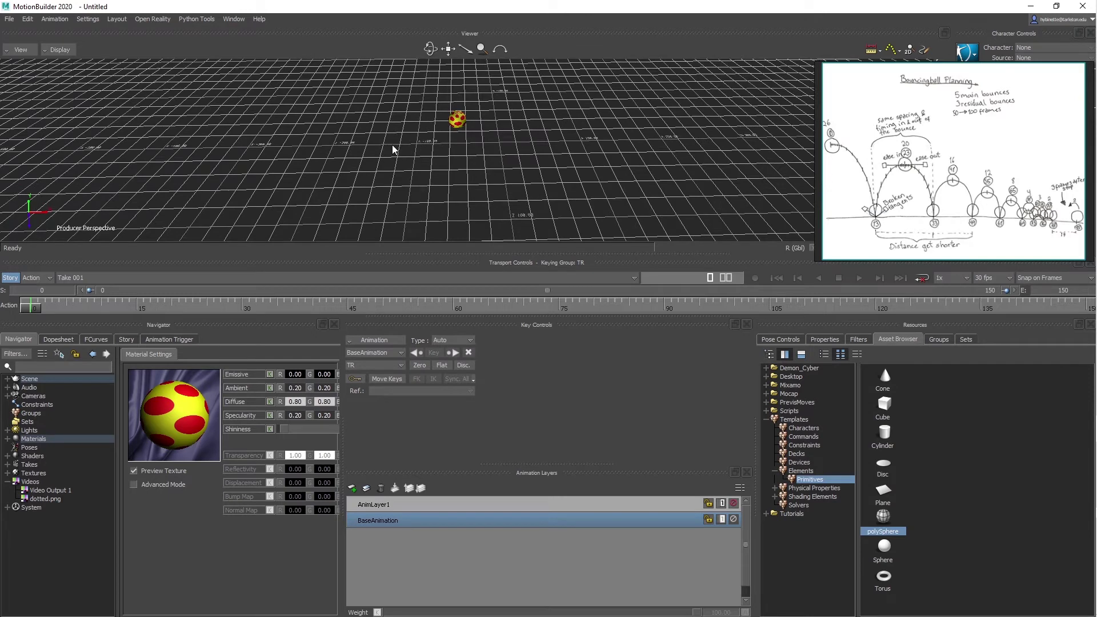
key("ctrl+r")
left_click_drag(440, 178, 366, 179, "shift")
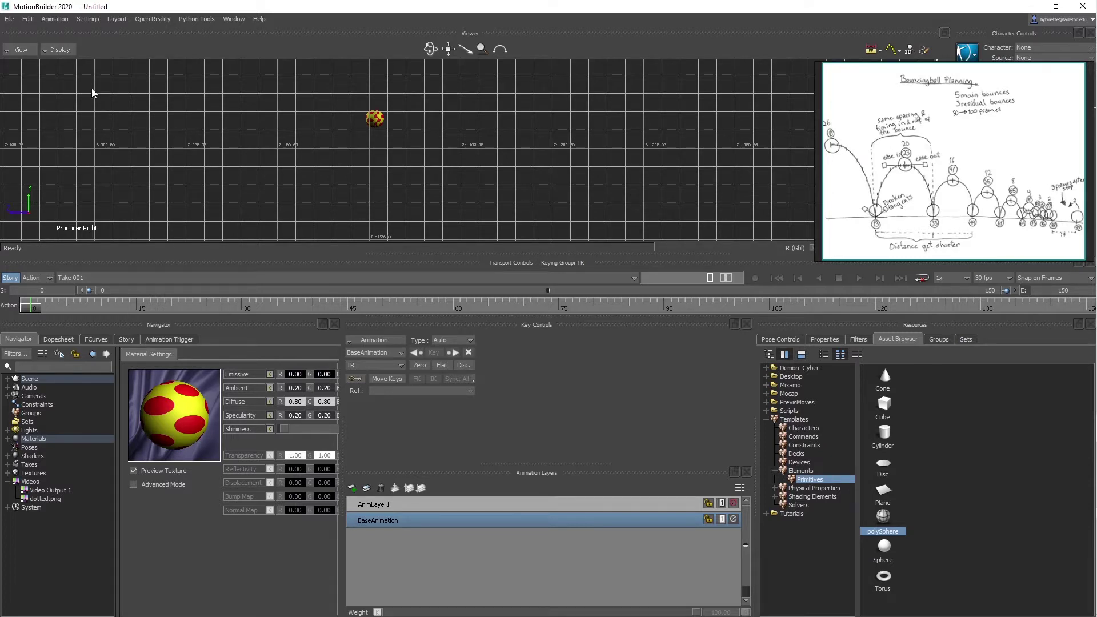
Step: Set the viewer grid's center color to dark yellow in the preferences by raising its saturation to 100
left_click(91, 21)
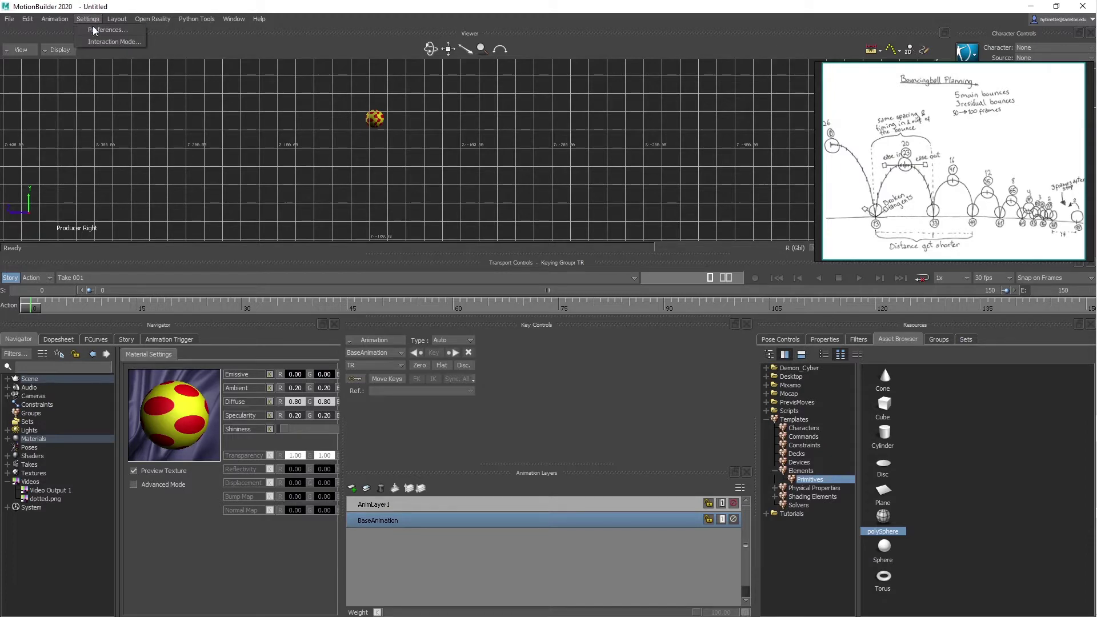
left_click(95, 30)
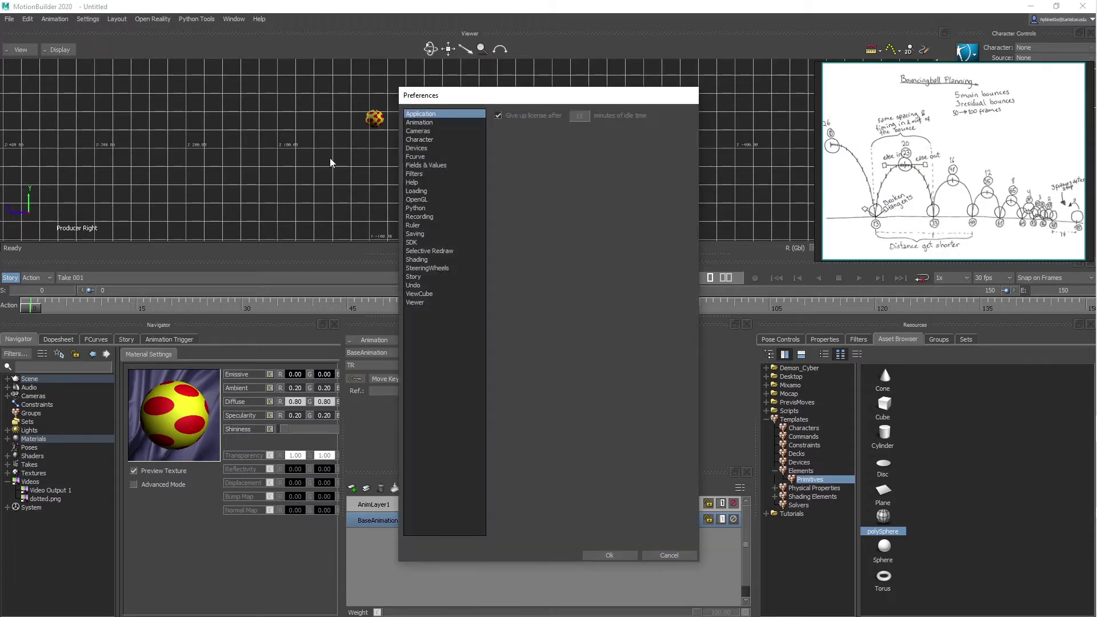
left_click(418, 302)
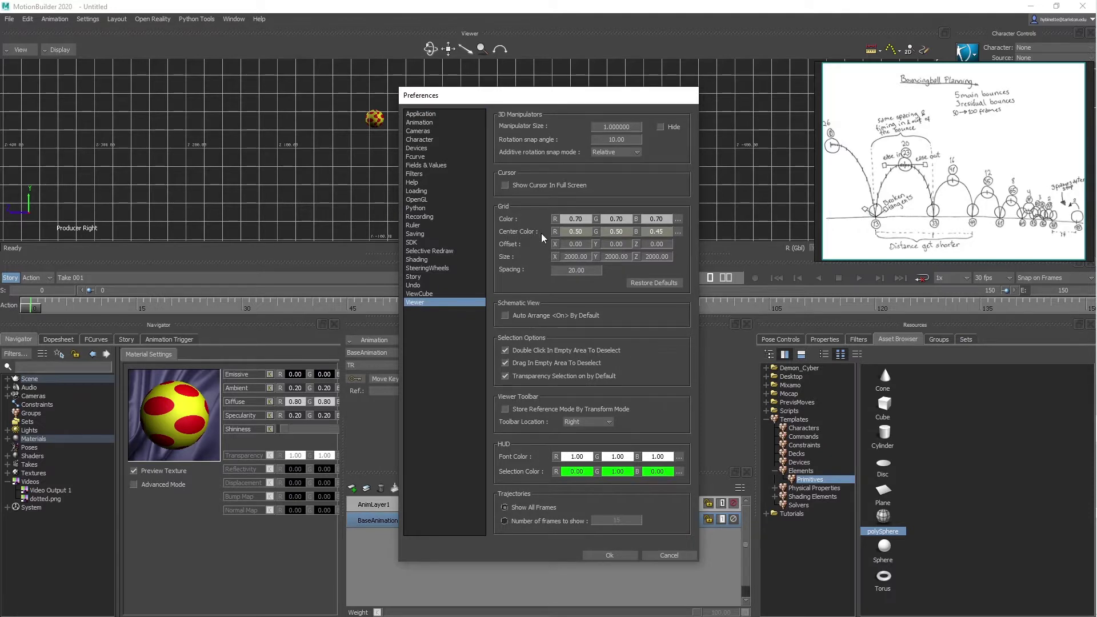
left_click(678, 232)
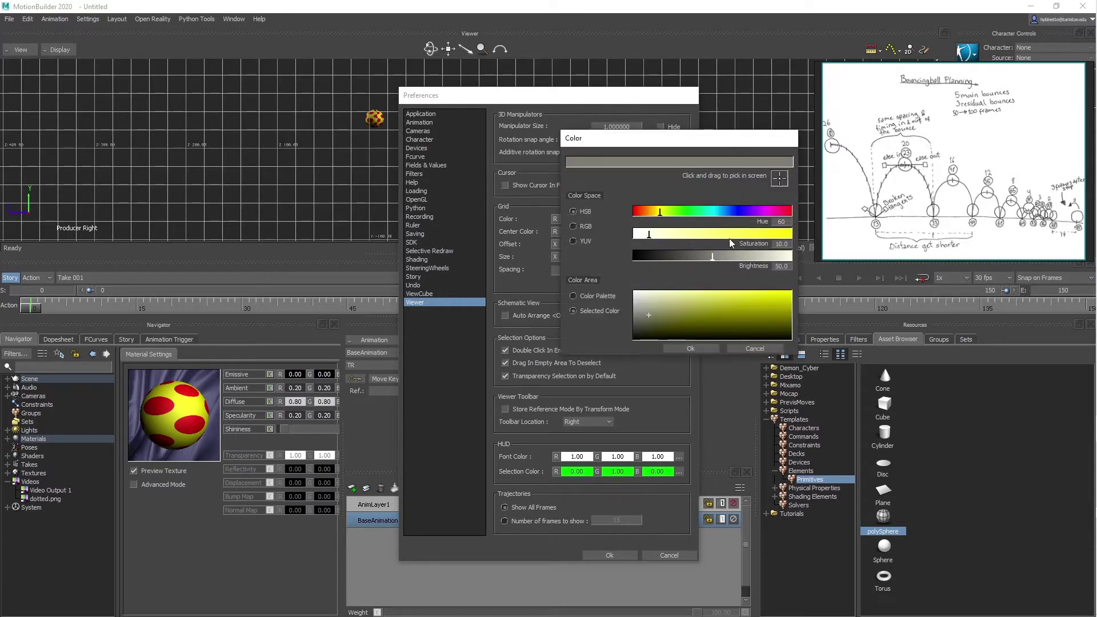
left_click_drag(760, 238, 808, 238)
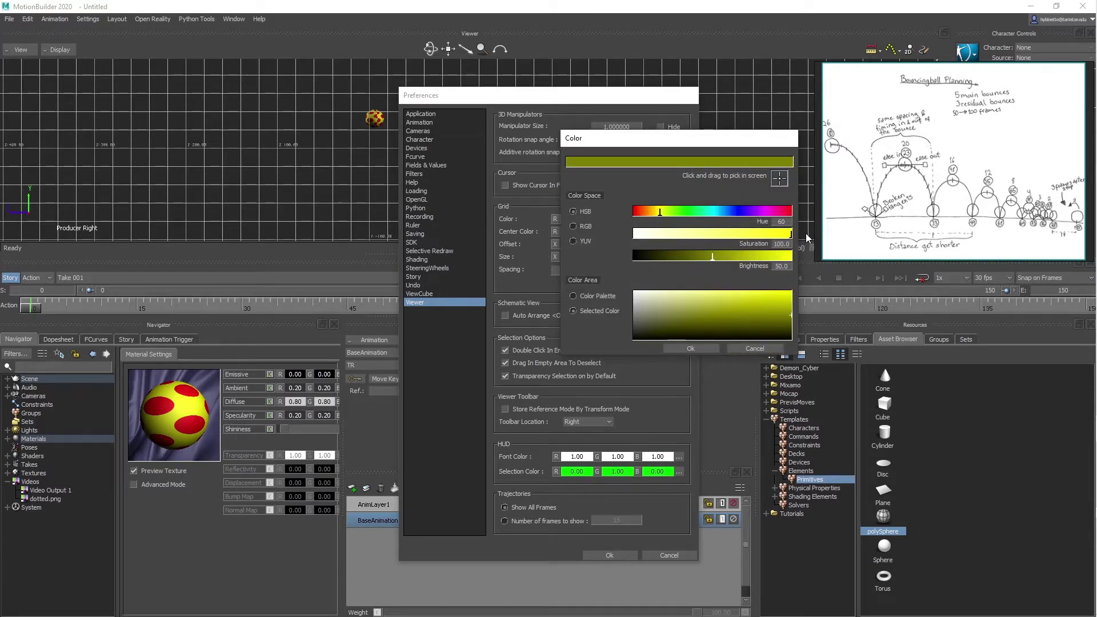
left_click(690, 348)
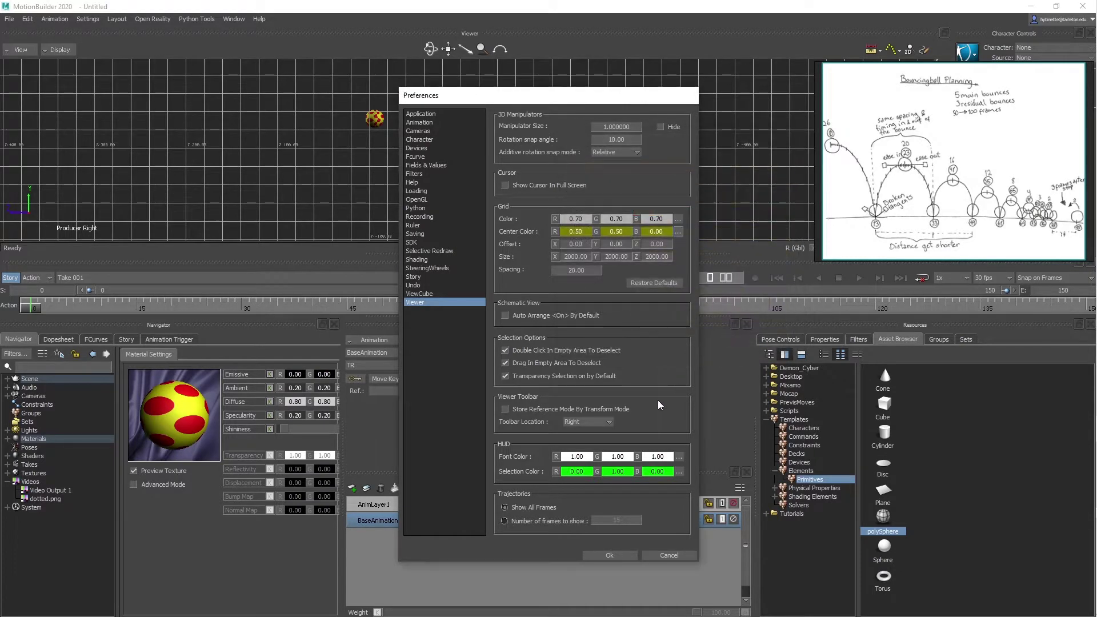
left_click(610, 556)
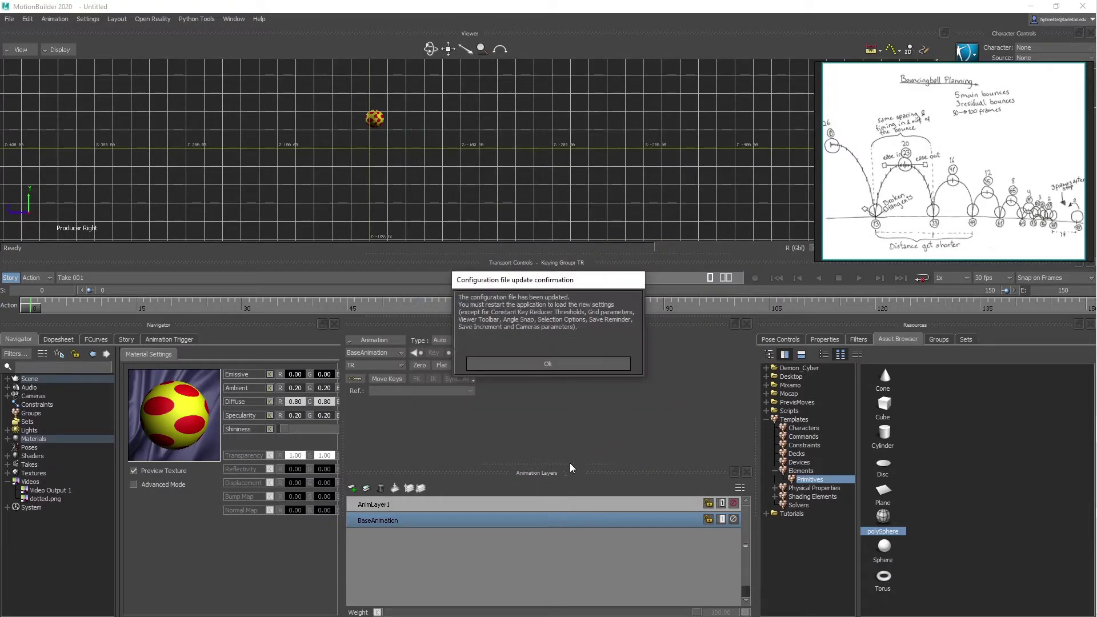
left_click(559, 364)
Step: Select the sphere and try moving it upward above the ground line with the translation manipulator in the right side view
left_click_drag(417, 193, 540, 201, "shift")
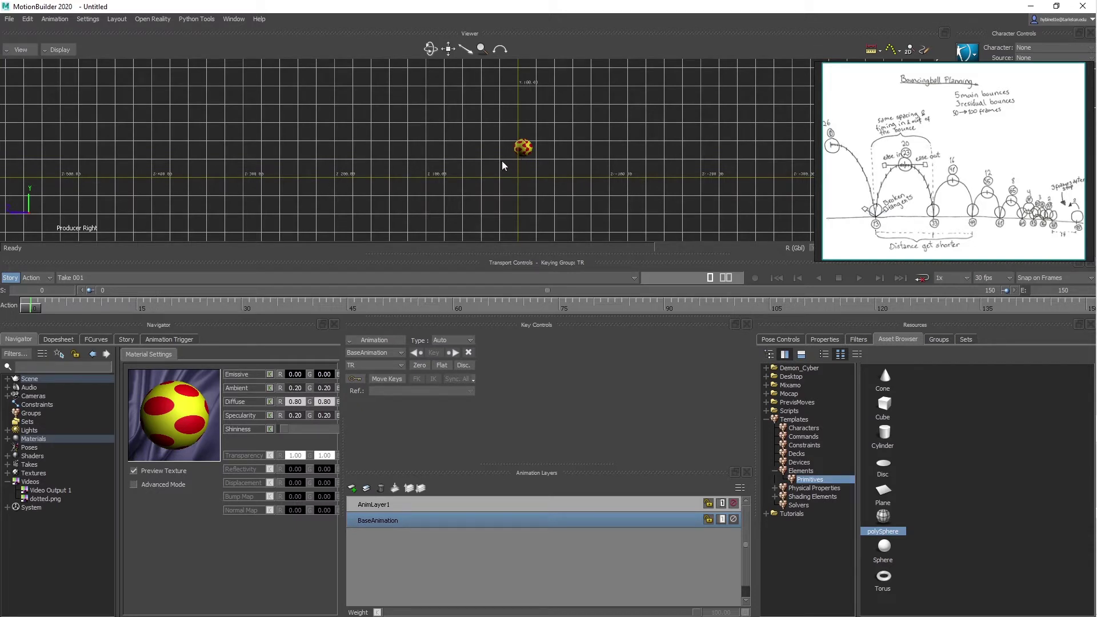
left_click(521, 150)
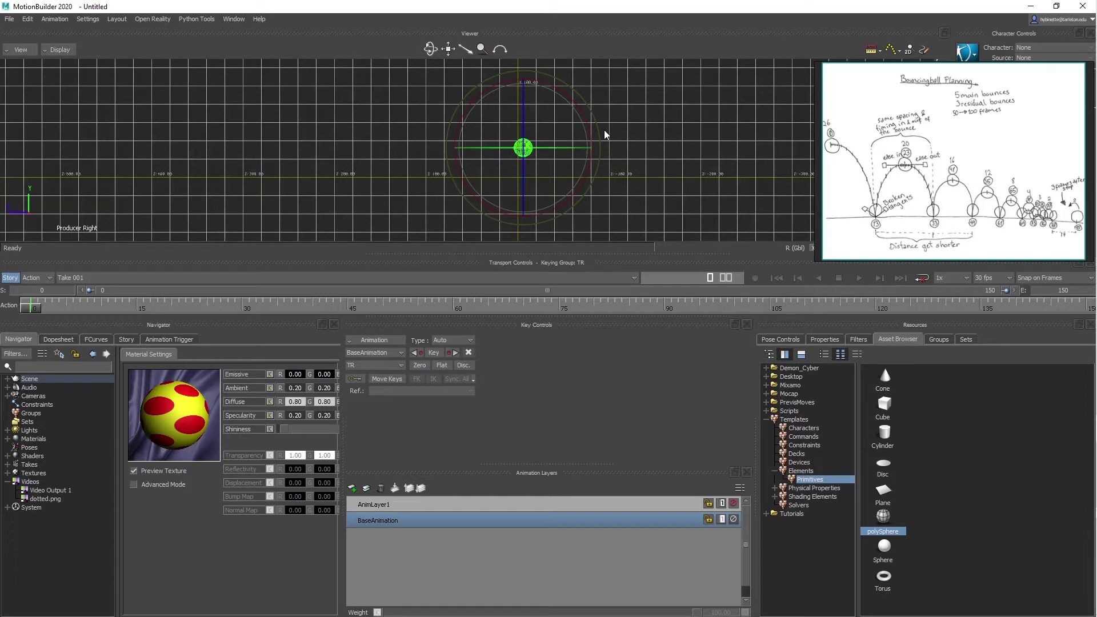
left_click_drag(595, 141, 586, 156, "shift")
key("t")
left_click_drag(508, 108, 541, 135)
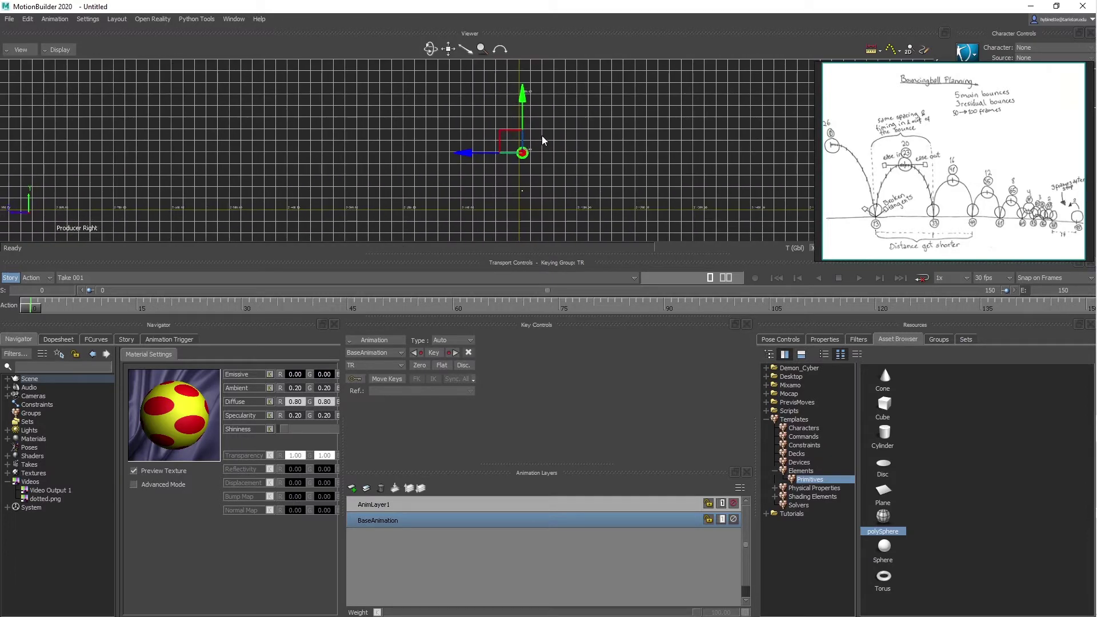
Step: Rotate the sphere with the rotation manipulator in the perspective view
key("ctrl+e")
left_click_drag(454, 76, 557, 139, "shift")
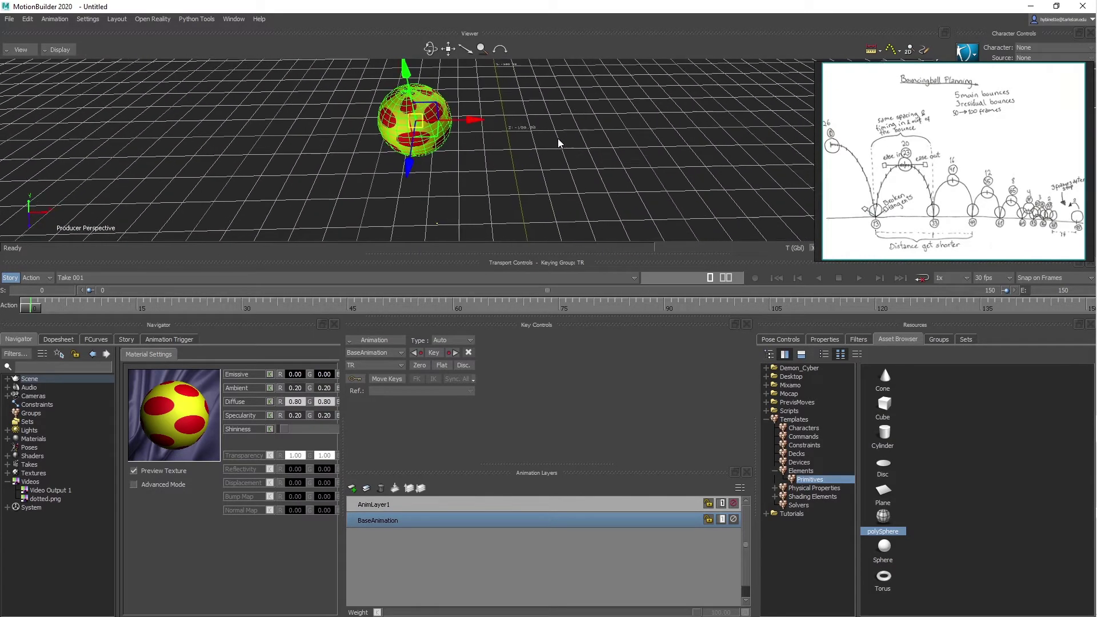
key("r")
left_click_drag(430, 173, 531, 140)
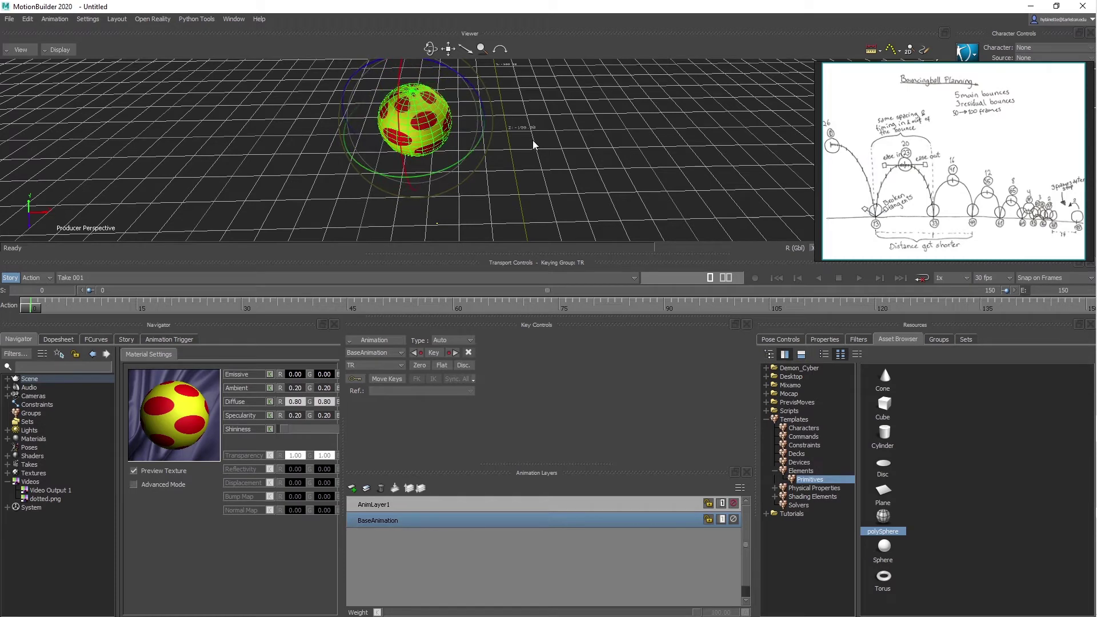
Step: Move the sphere to about Y 223, Z 724 in the Producer Right view and enlarge the viewer area
key("ctrl+4")
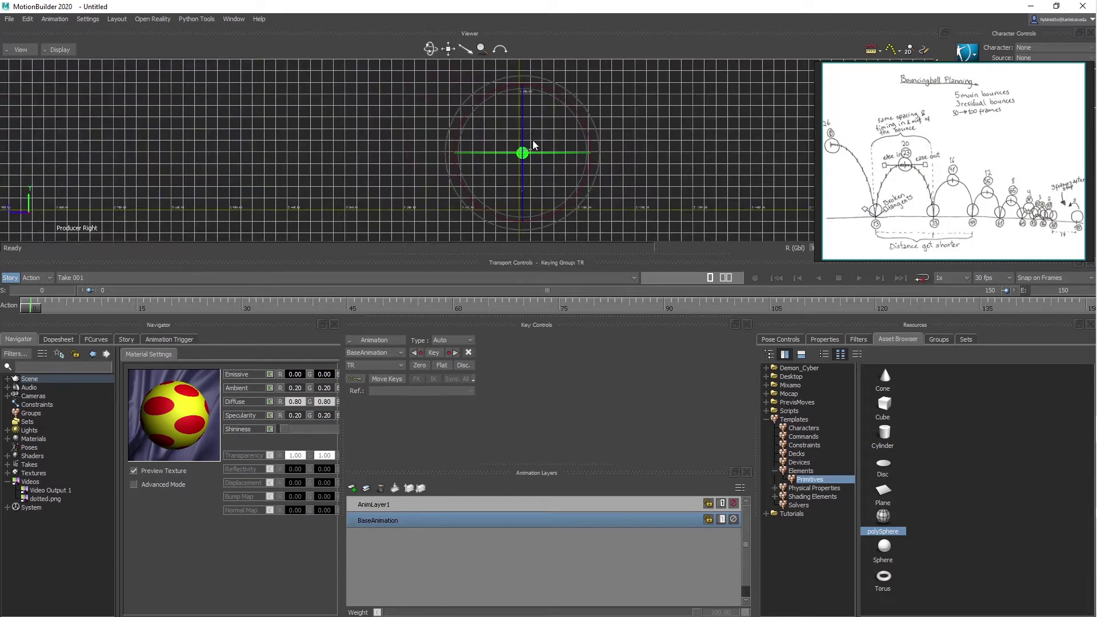
key("t")
left_click_drag(510, 140, 89, 68)
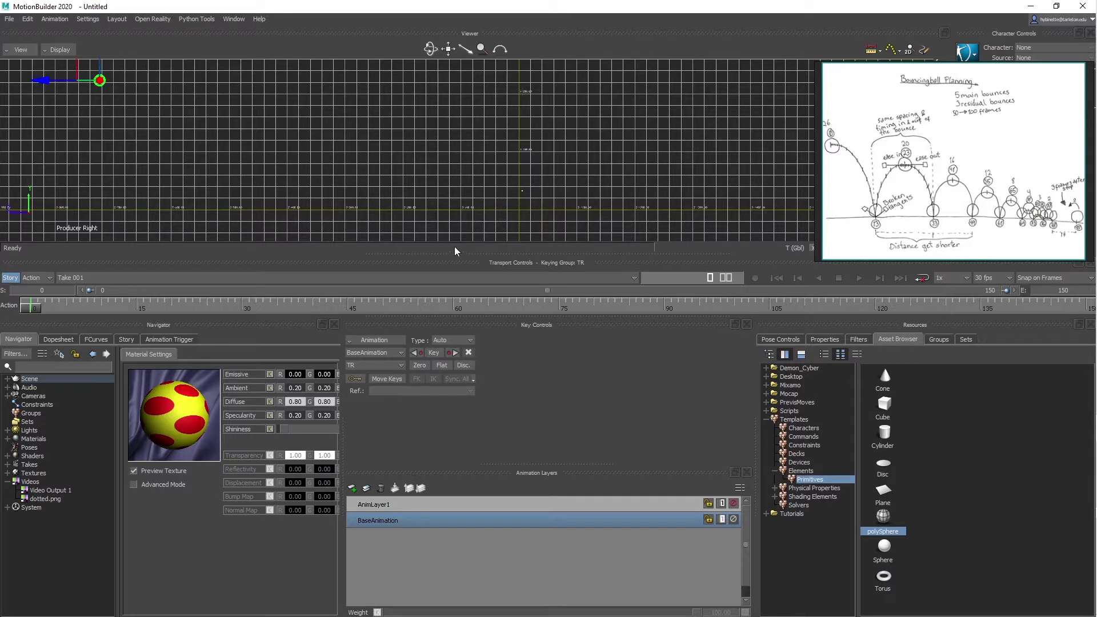
left_click_drag(455, 254, 448, 351)
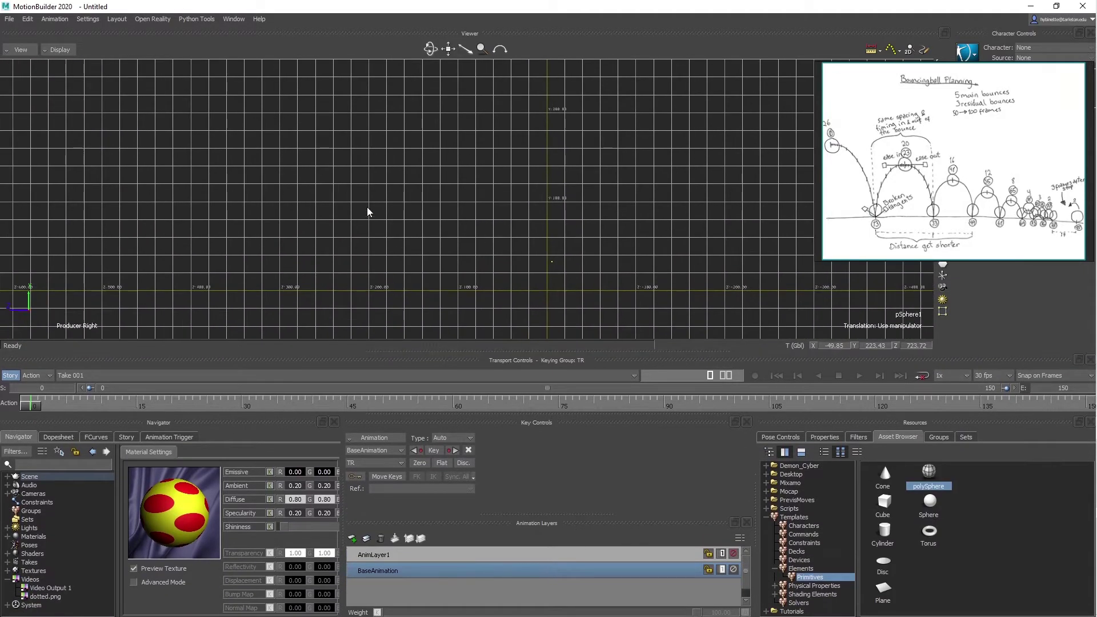
Step: Move the sphere higher and farther out to the bounce's starting position at about Y 293, Z 874
key("f")
left_click_drag(437, 185, 381, 238, "ctrl")
left_click_drag(262, 169, 163, 111)
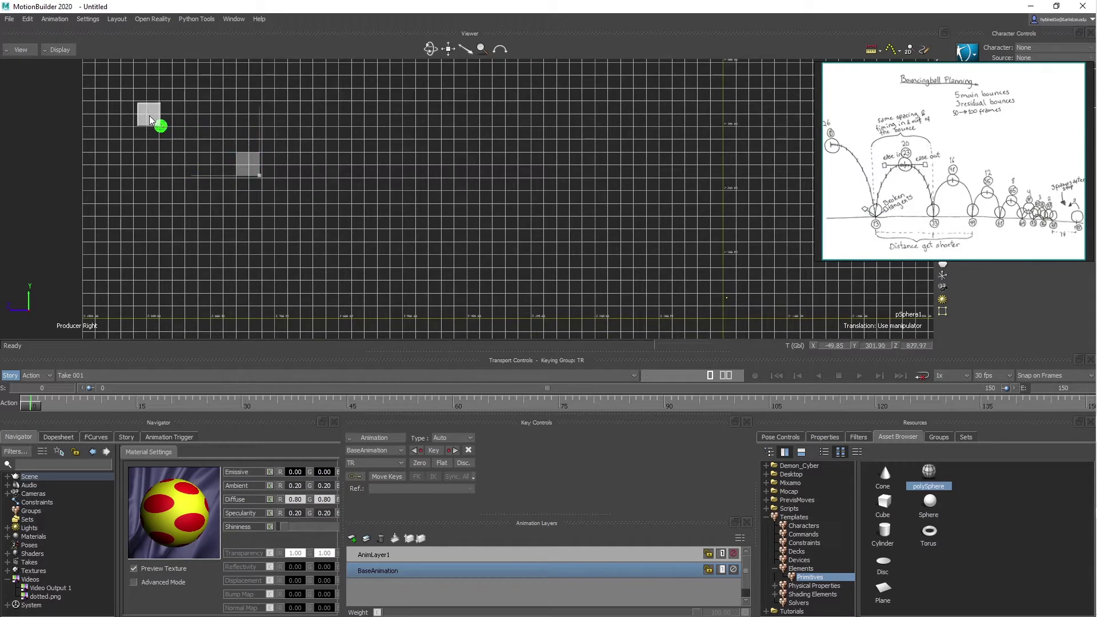
left_click_drag(531, 203, 451, 211, "shift")
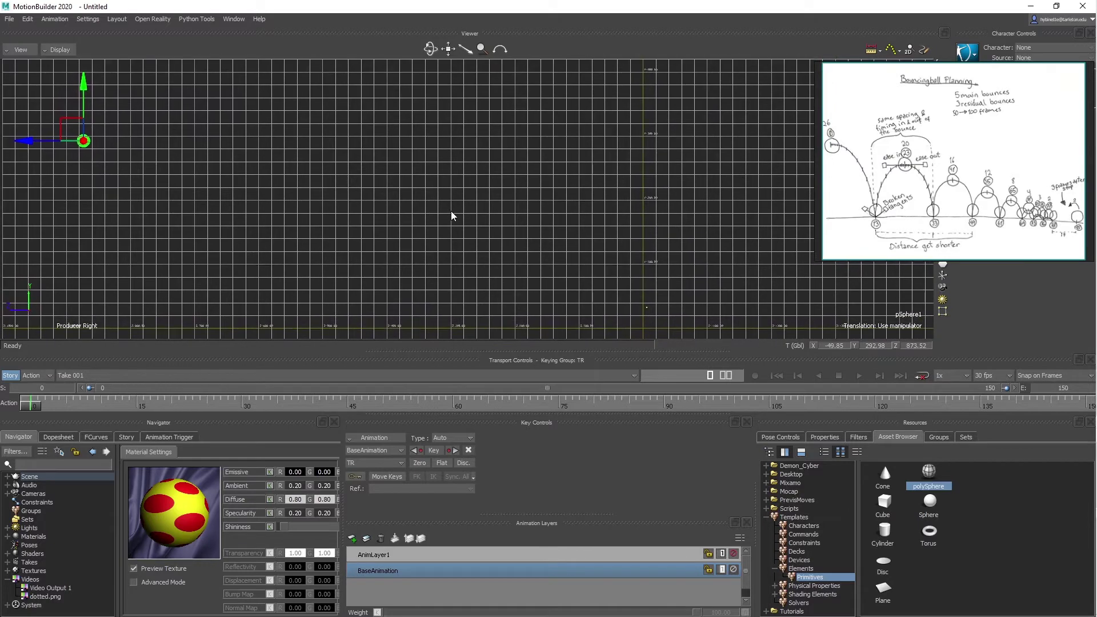
left_click_drag(378, 272, 380, 260, "shift")
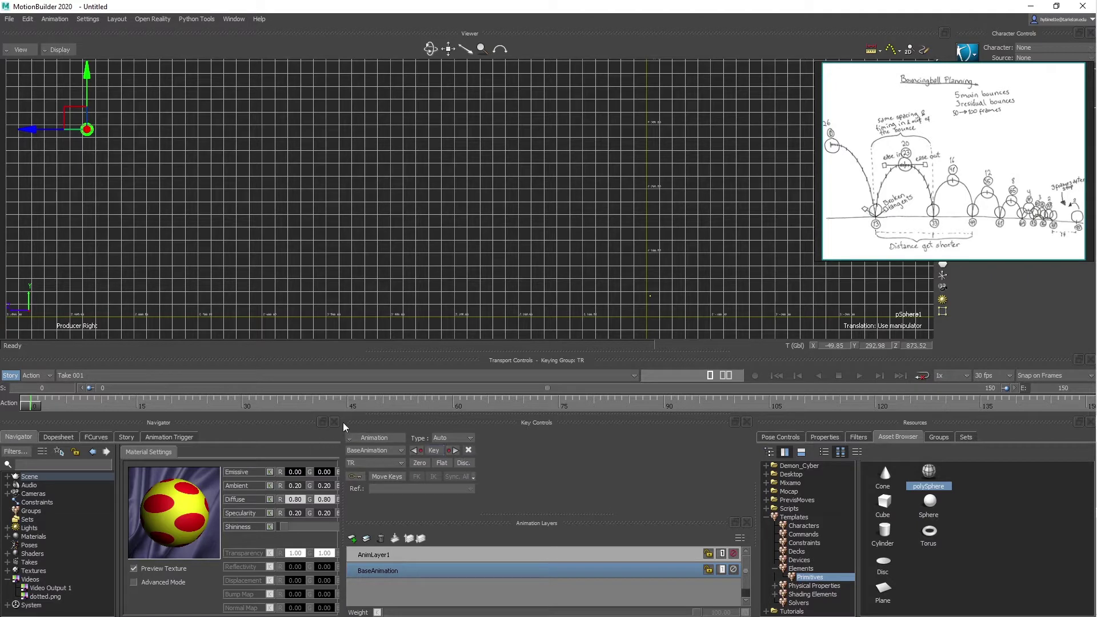
Step: Restrict the keying group to translation (T) and key the sphere's starting position at frame 0
left_click(369, 464)
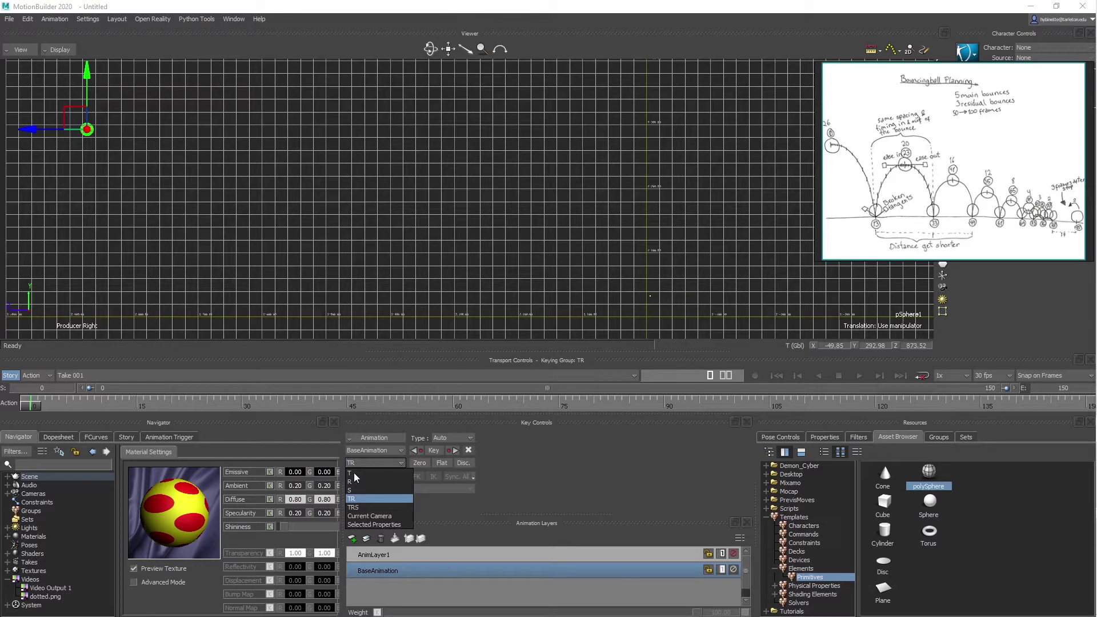
left_click(351, 473)
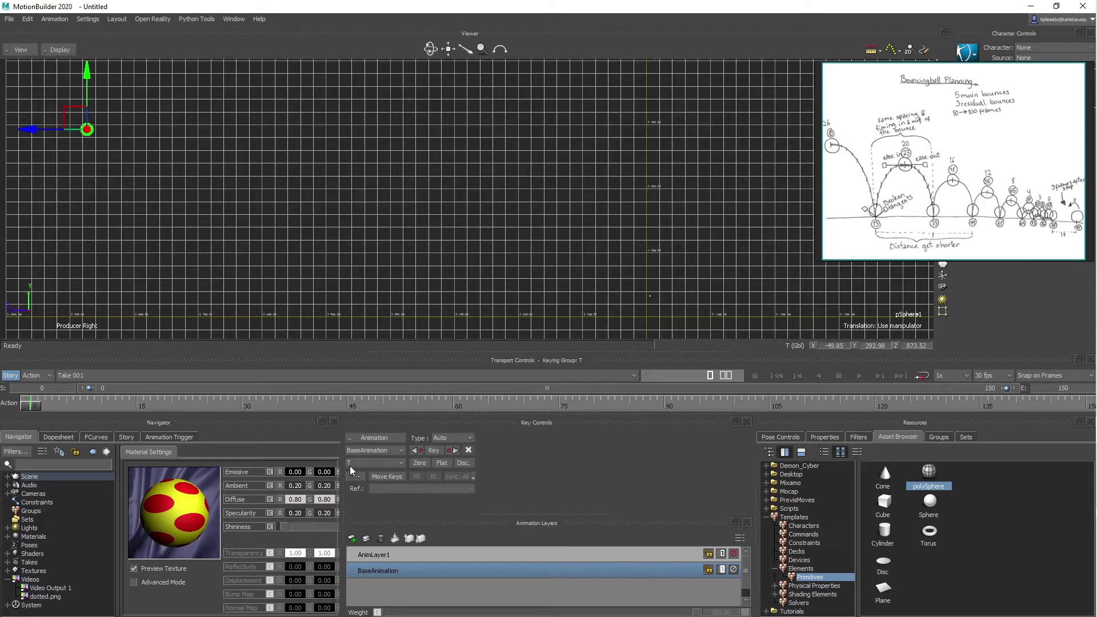
left_click(351, 465)
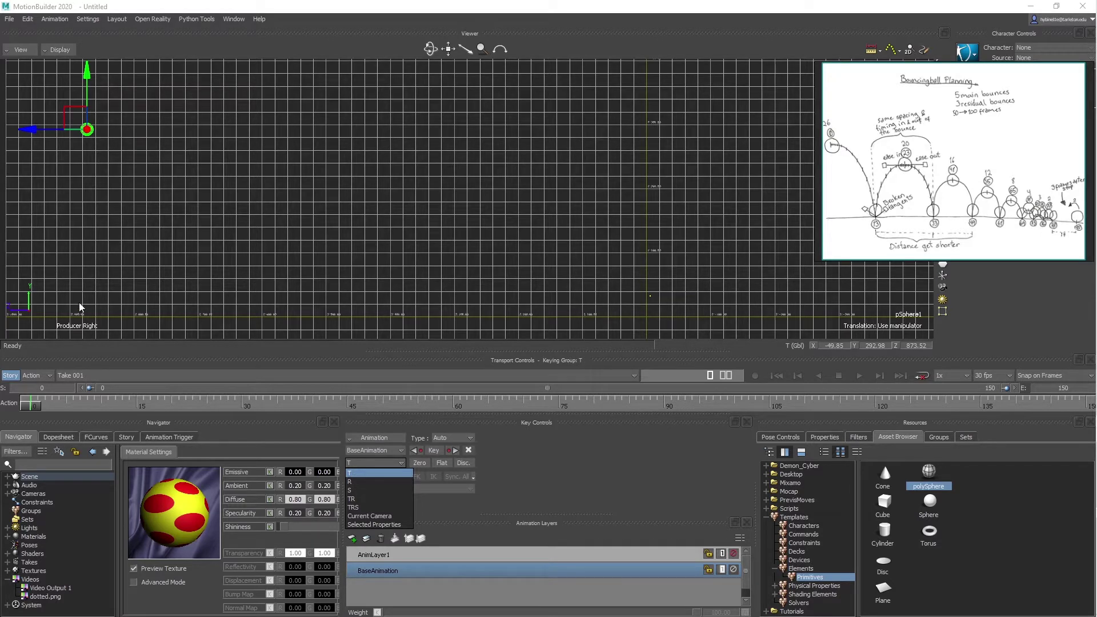
left_click(32, 410)
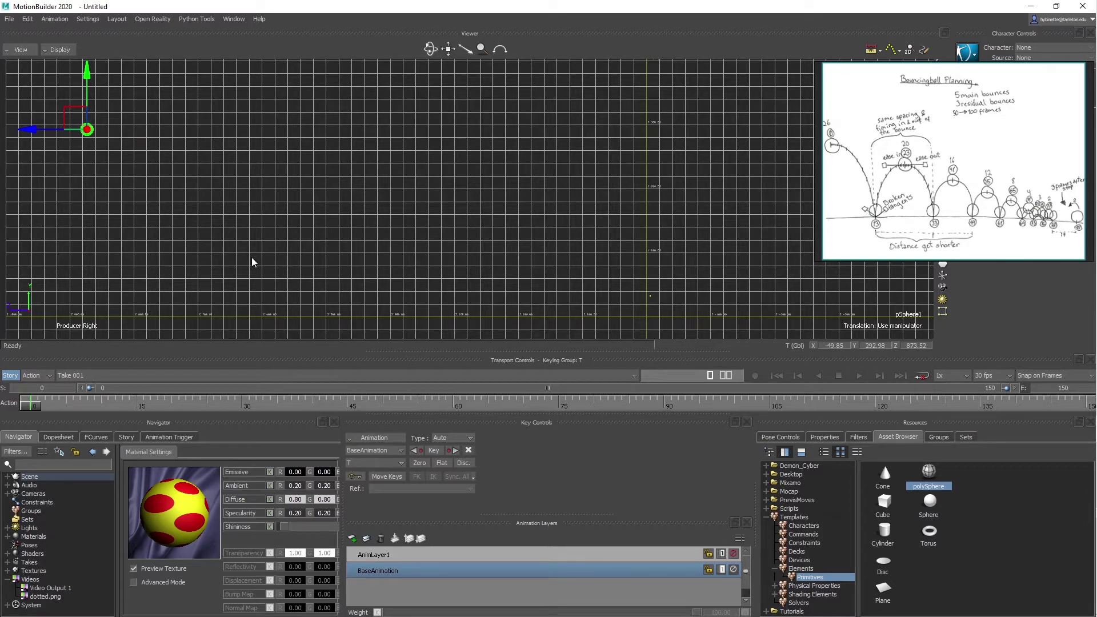
key("k")
Step: Key the ball's first ground contact at frame 15, at about Y 13, Z 719, and scrub back to frame 0
mouse_move(31, 402)
left_mouse_down()
mouse_move(58, 404)
mouse_move(19, 409)
left_mouse_up()
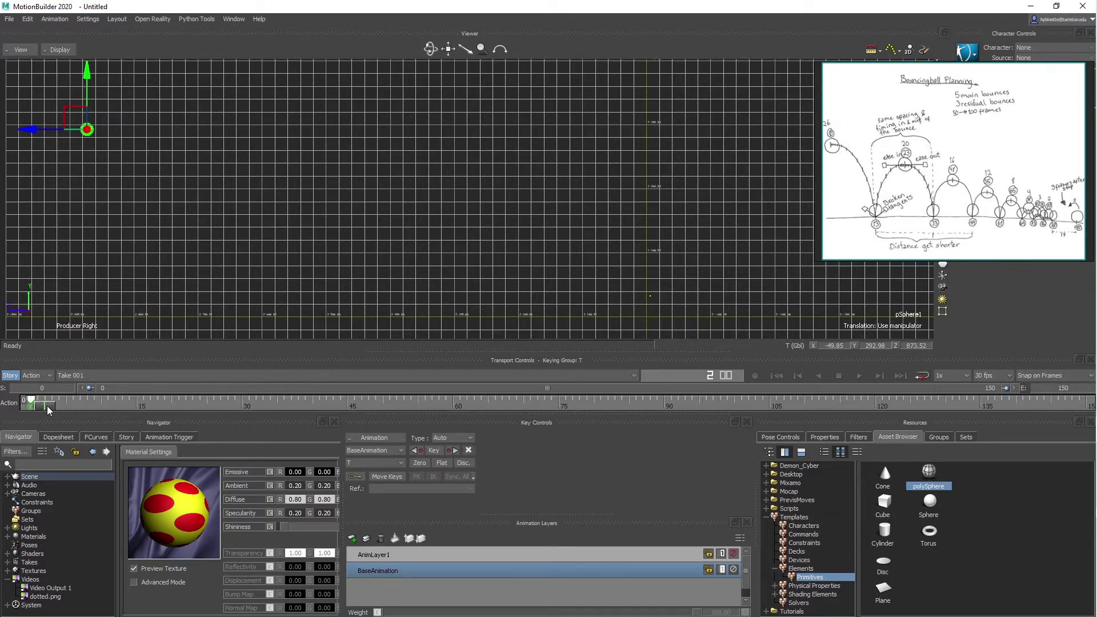
left_click(139, 407)
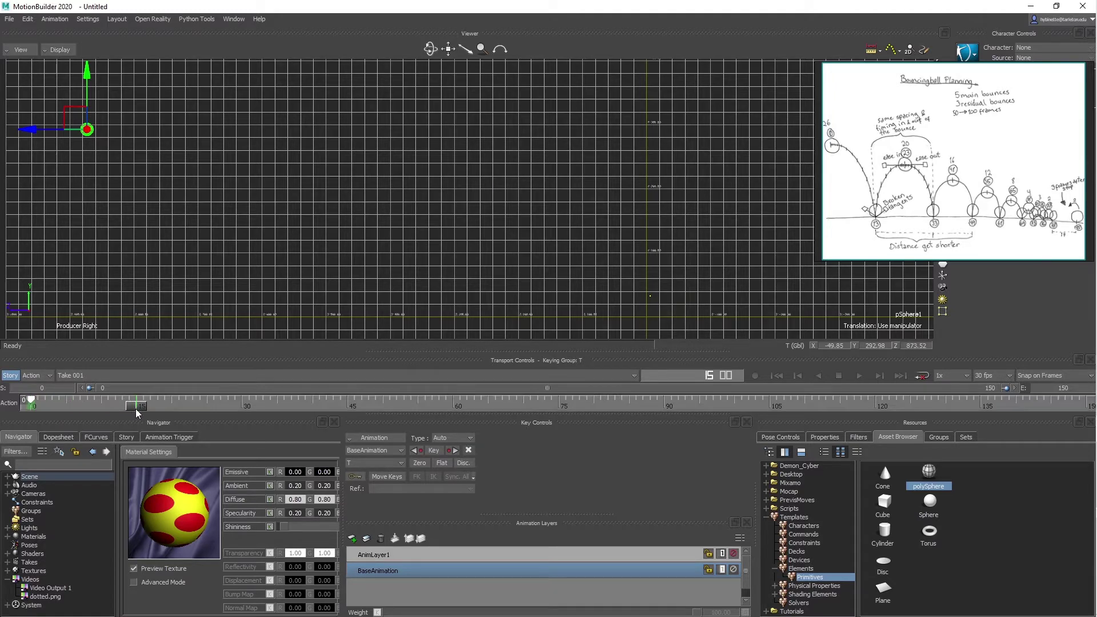
left_click_drag(77, 112, 177, 293)
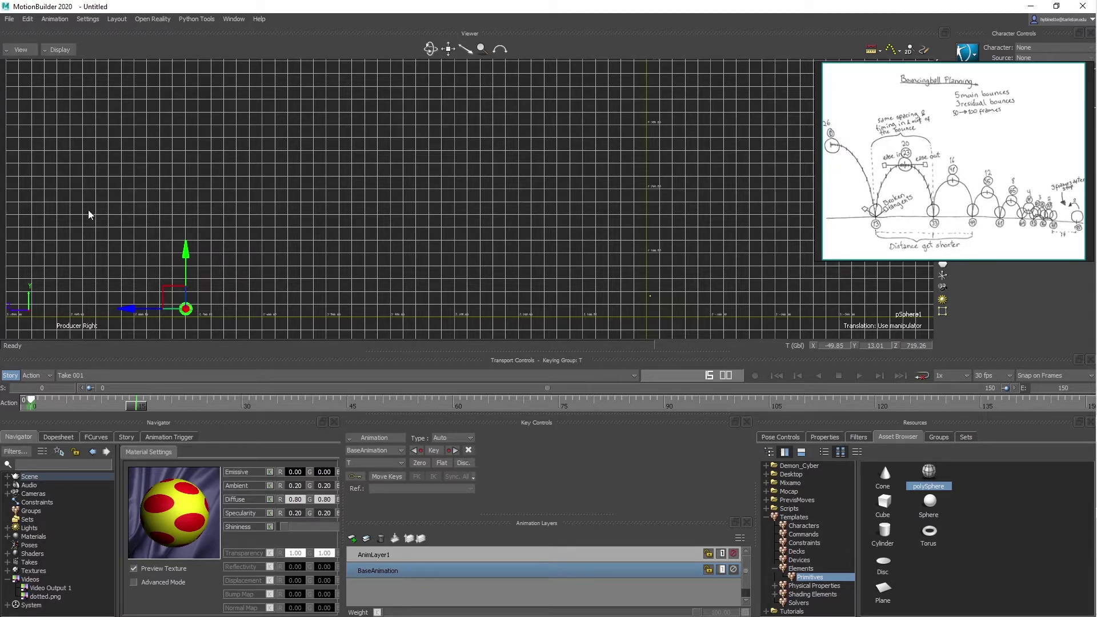
left_click(136, 408)
left_click_drag(136, 408, 27, 406)
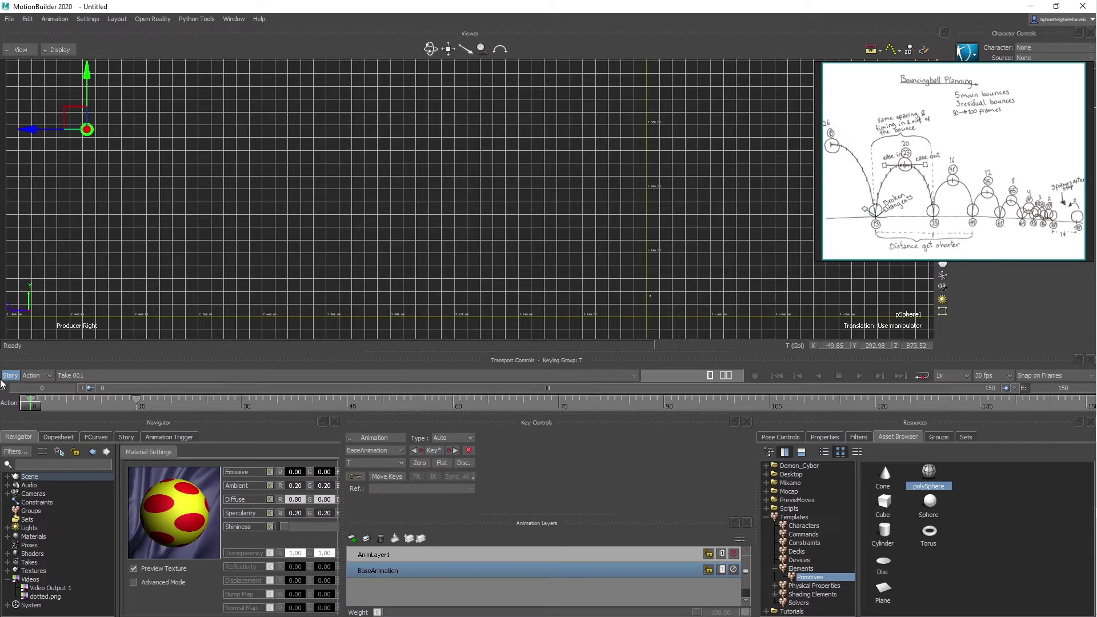
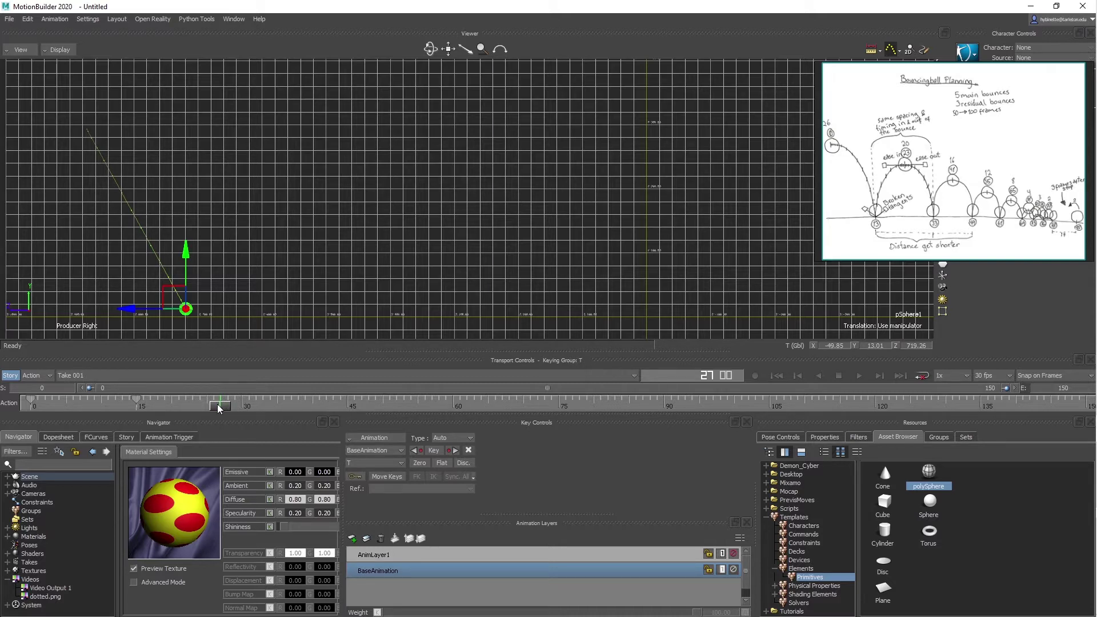
Step: Key the first rebound with its peak at frame 27, about Y 206, Z 657, and its landing at frame 38, about Y 13, Z 566
left_click_drag(184, 307, 176, 184)
key("k")
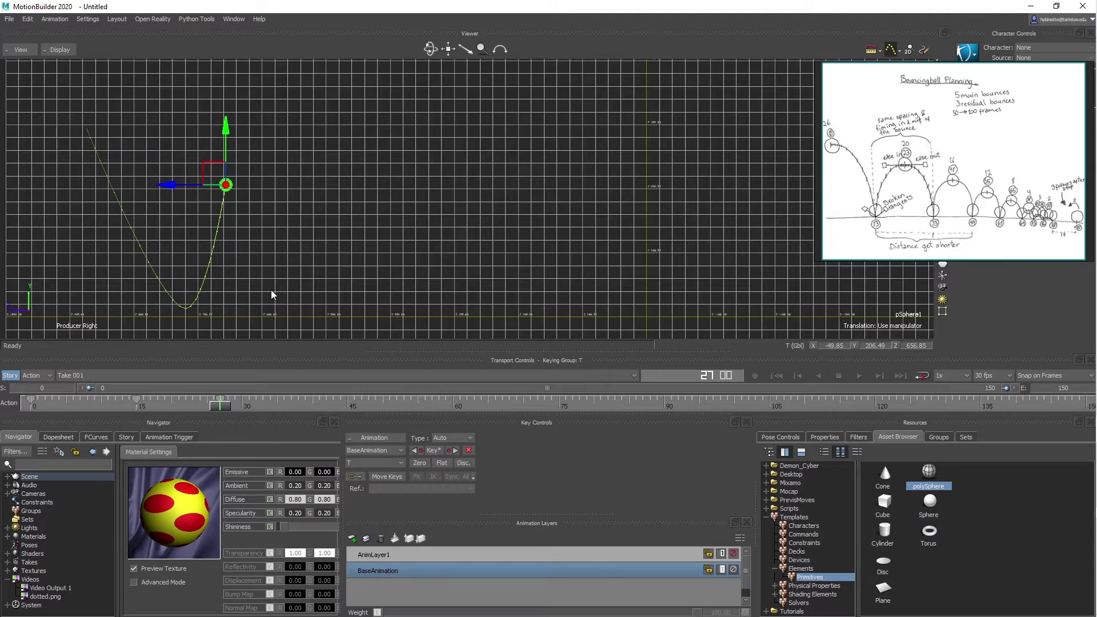
left_click_drag(221, 402, 249, 403)
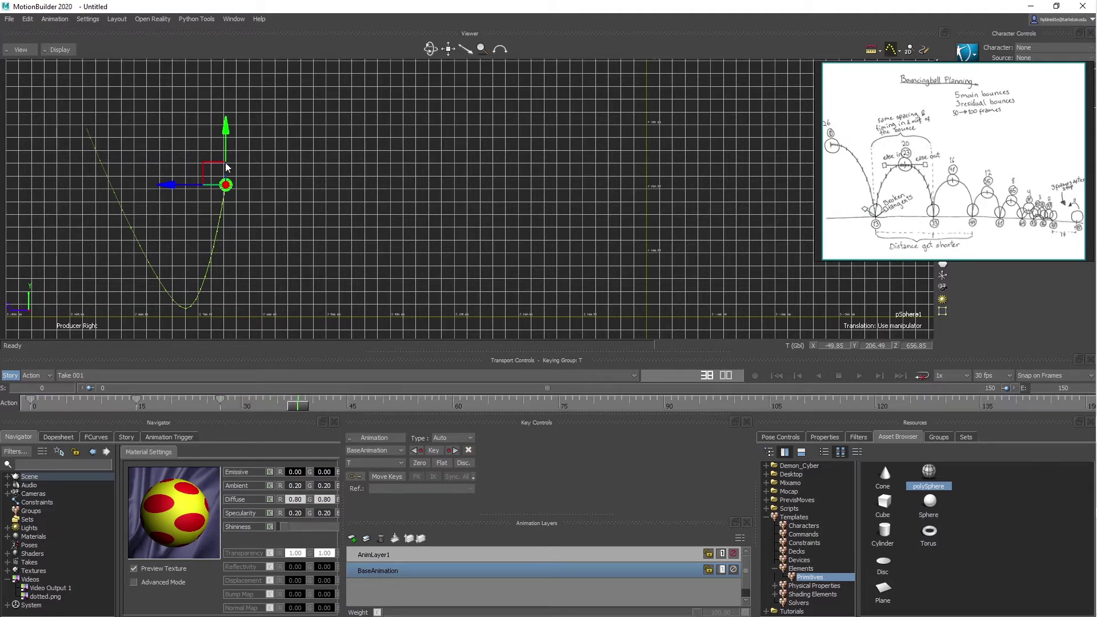
left_click_drag(220, 182, 224, 188)
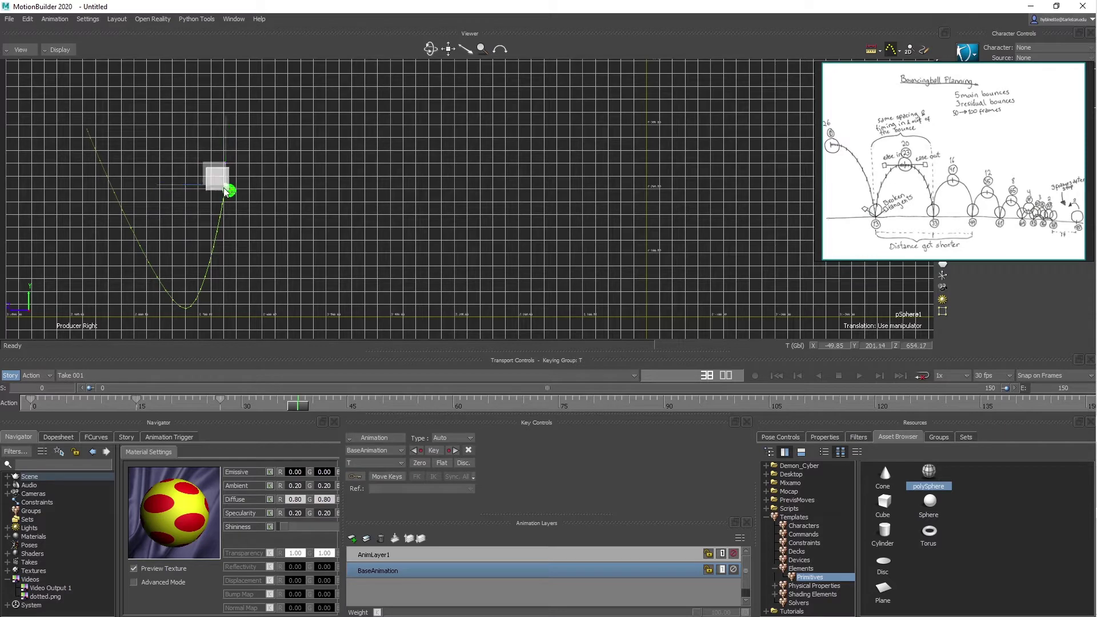
left_click(270, 293)
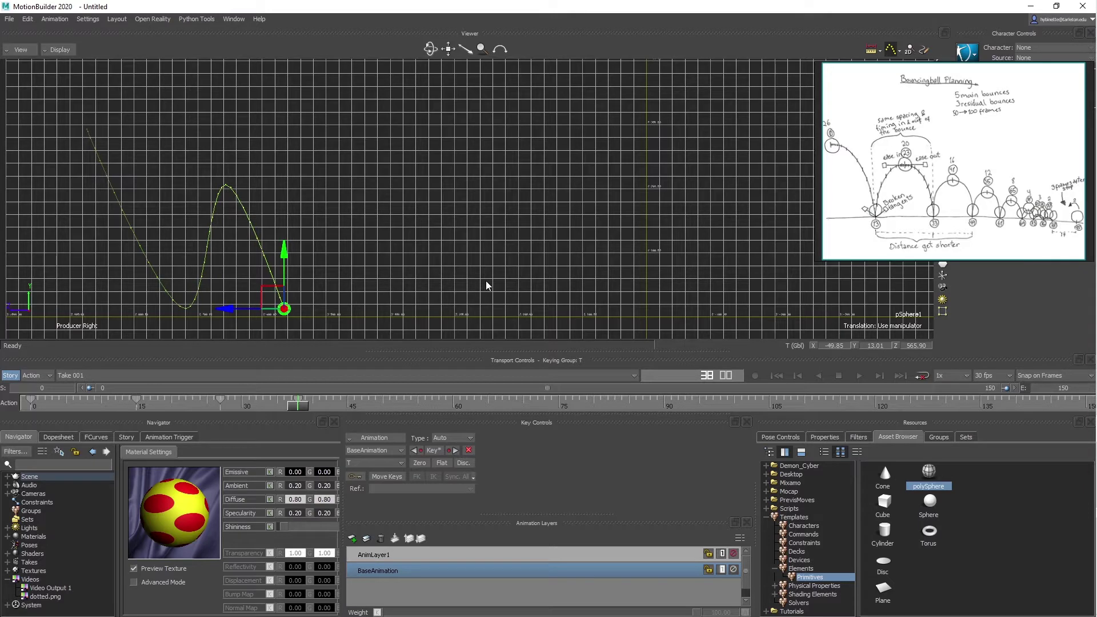
Step: Key the second rebound, peaking at frame 46, about Y 173, Z 536, and landing at frame 53, about Y 11, Z 477
left_click_drag(297, 407, 354, 412)
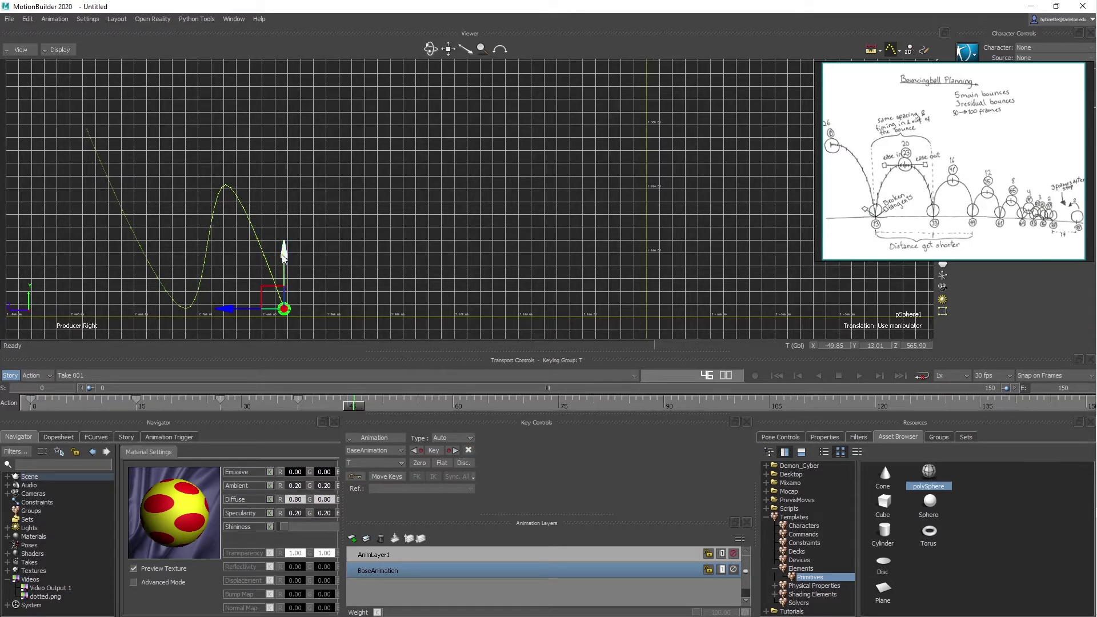
left_click_drag(277, 291, 293, 190)
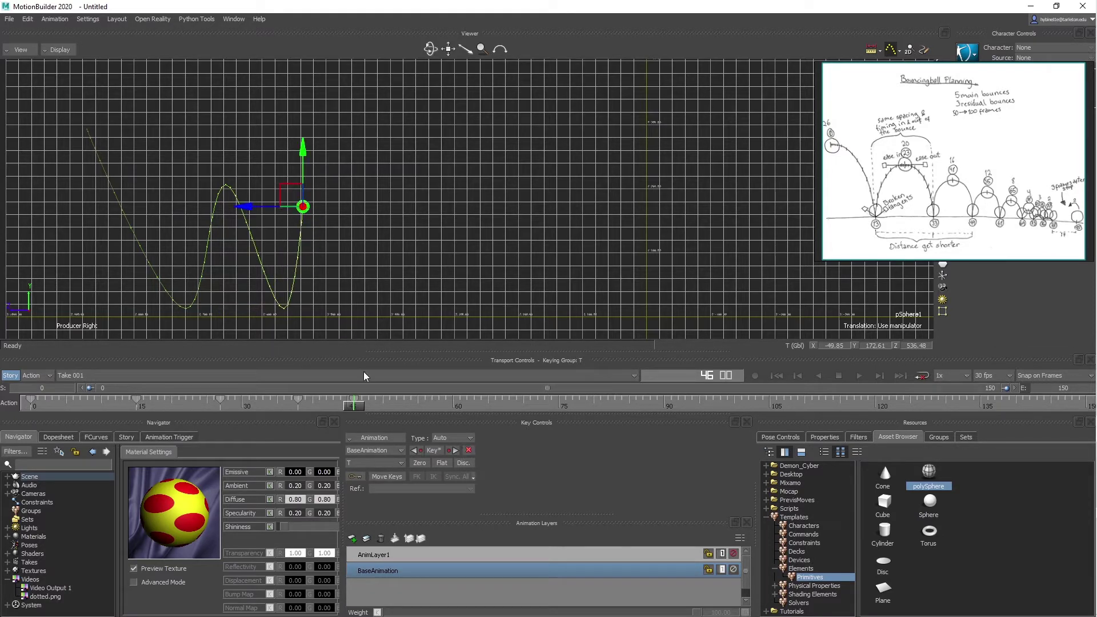
left_click_drag(355, 404, 393, 404)
key("k")
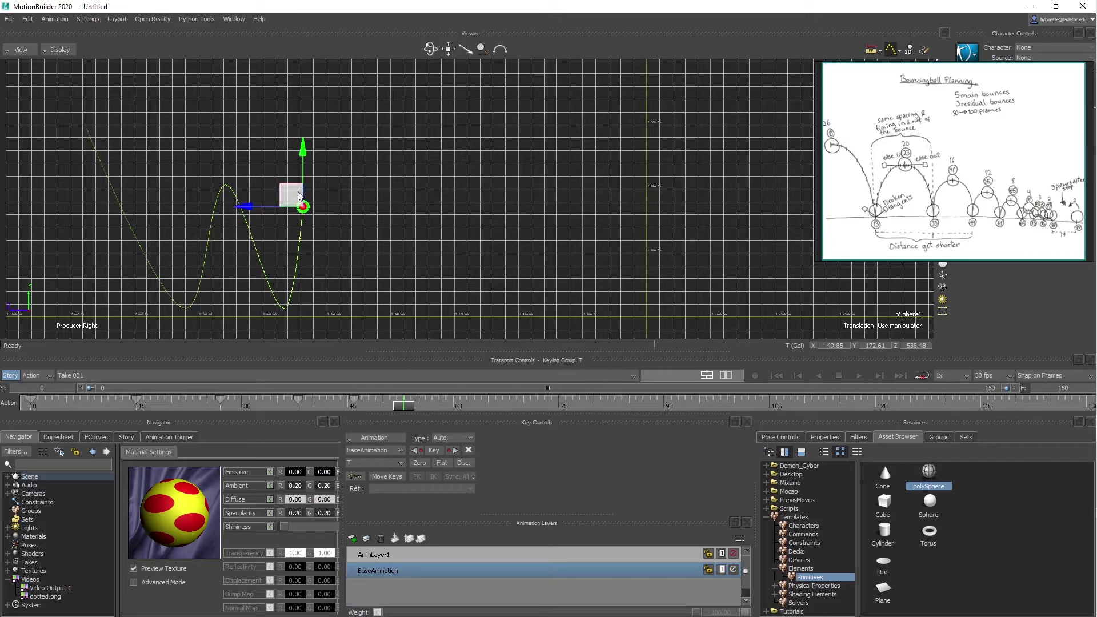
left_click_drag(301, 198, 339, 300)
key("k")
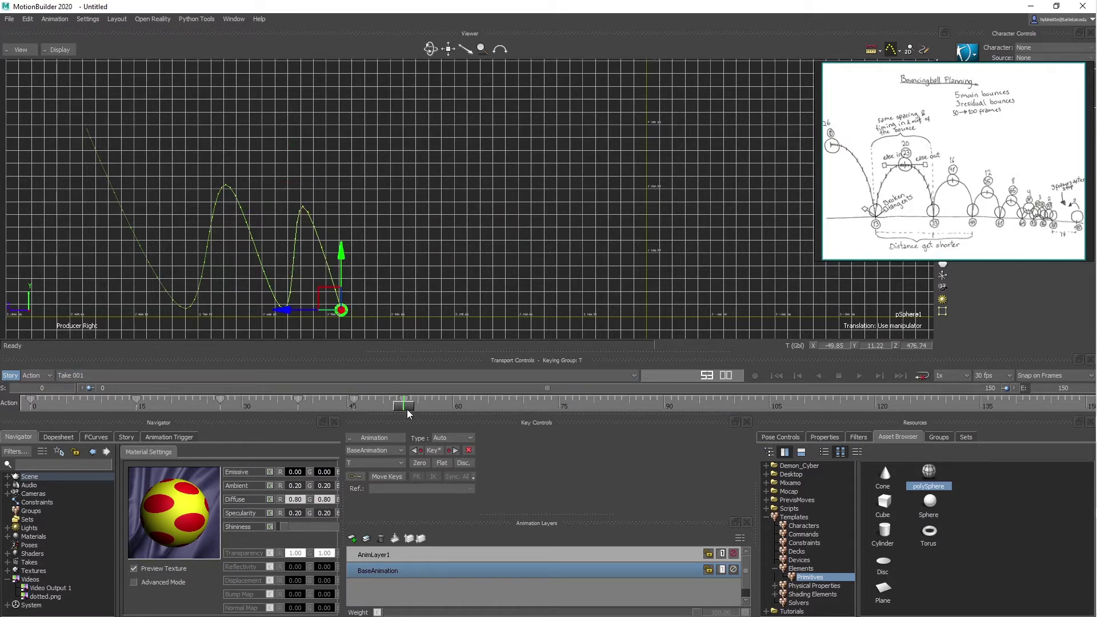
Step: Key the third rebound, peaking at frame 57, about Y 99, Z 437, and landing at frame 61, about Y 13, Z 396
left_click_drag(405, 403, 438, 403)
left_click_drag(333, 306, 367, 255)
key("k")
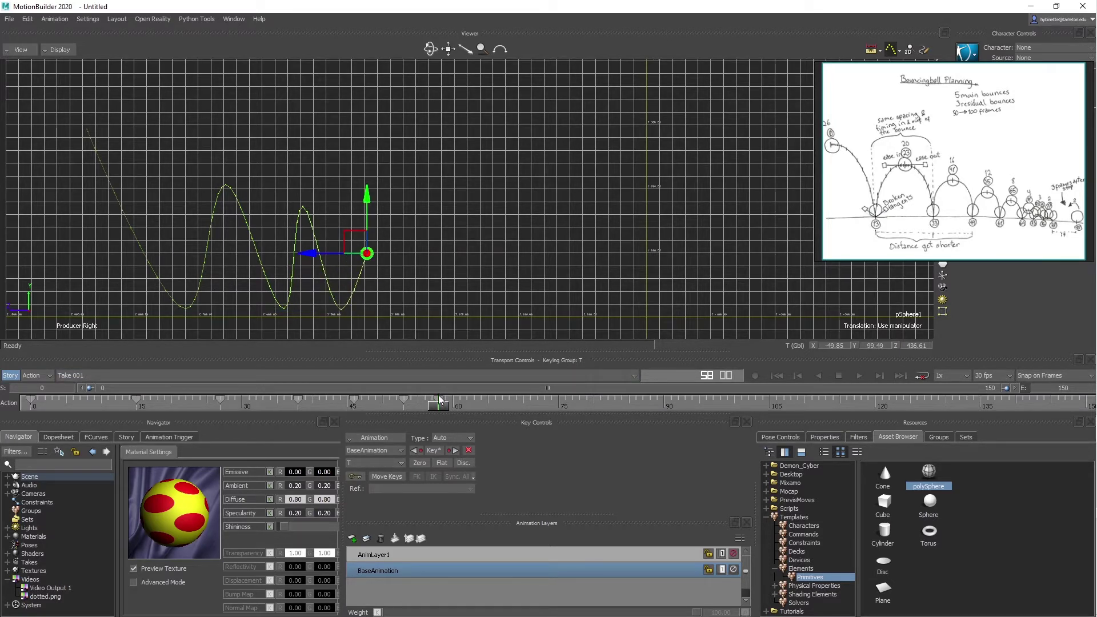
mouse_move(439, 398)
left_mouse_down()
mouse_move(427, 399)
mouse_move(455, 406)
left_mouse_up()
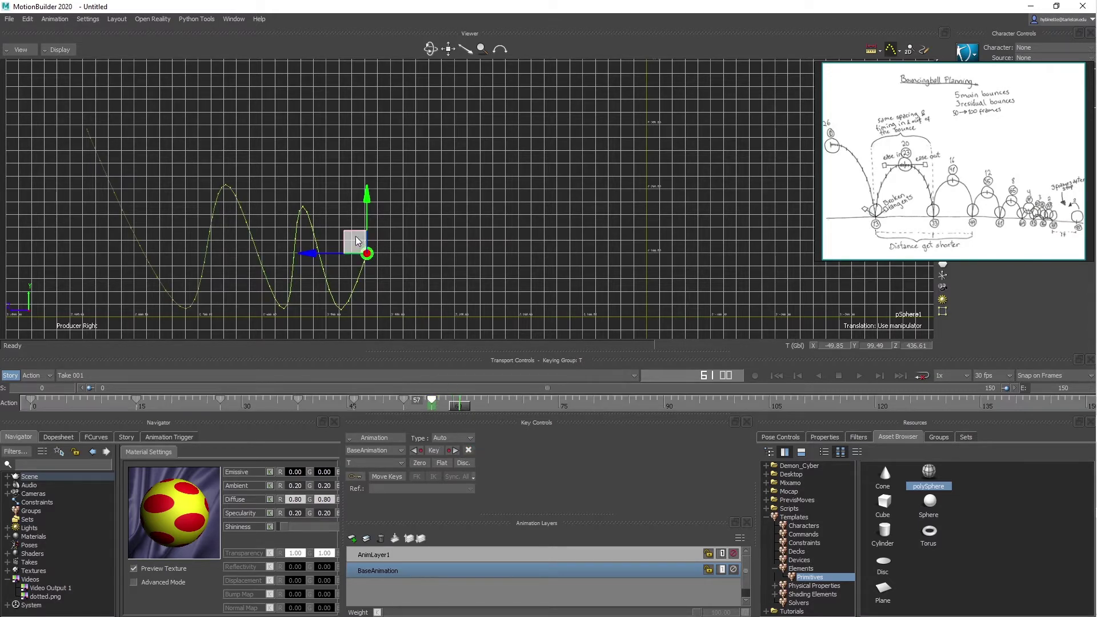
left_click_drag(355, 241, 382, 292)
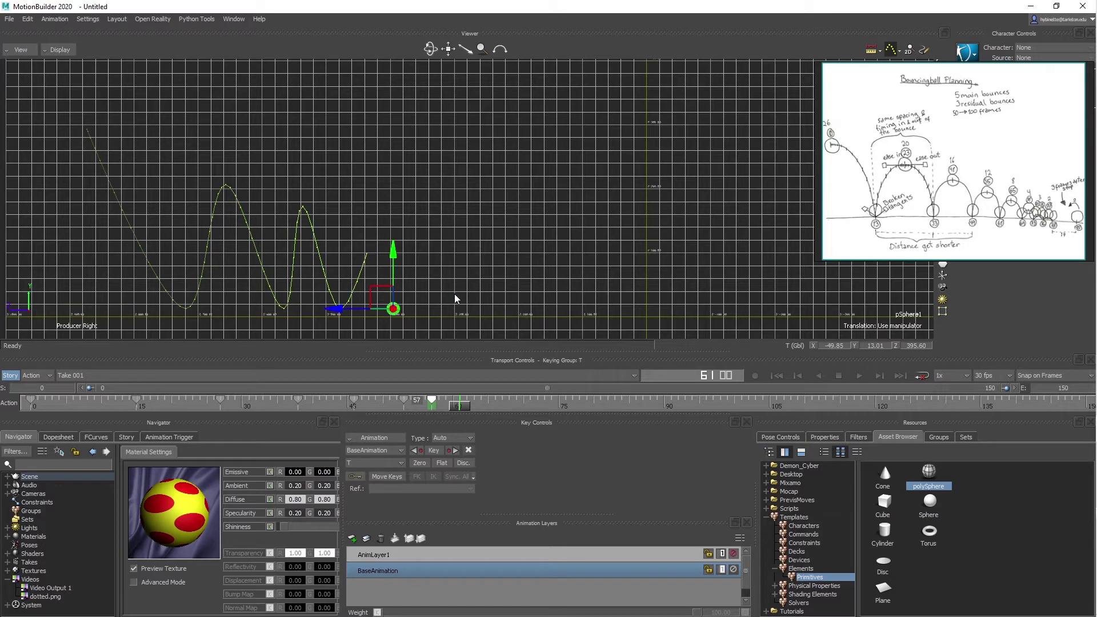
key("k")
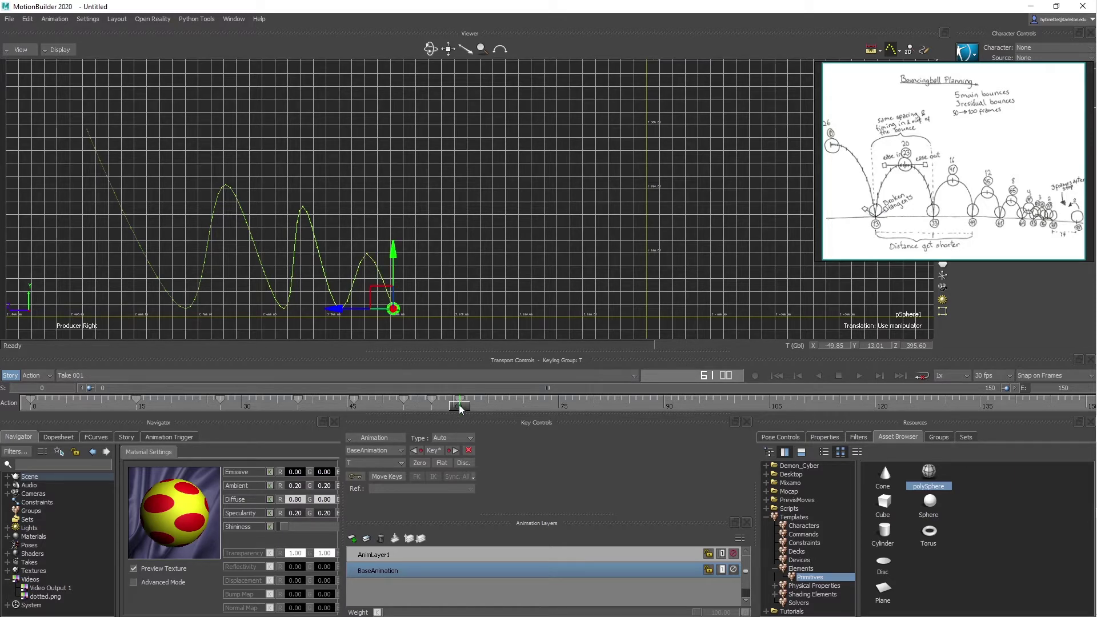
Step: Key the fourth rebound, peaking at frame 64, about Y 55, Z 372, and landing at frame 66, about Y 13, Z 354
left_click(478, 406)
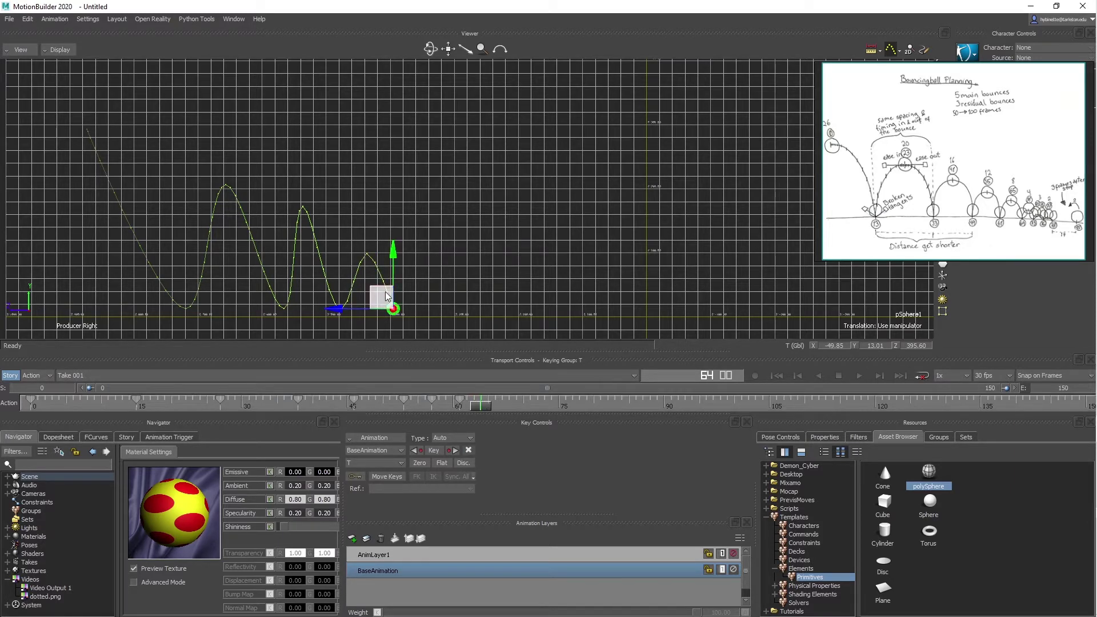
left_click_drag(383, 294, 418, 274)
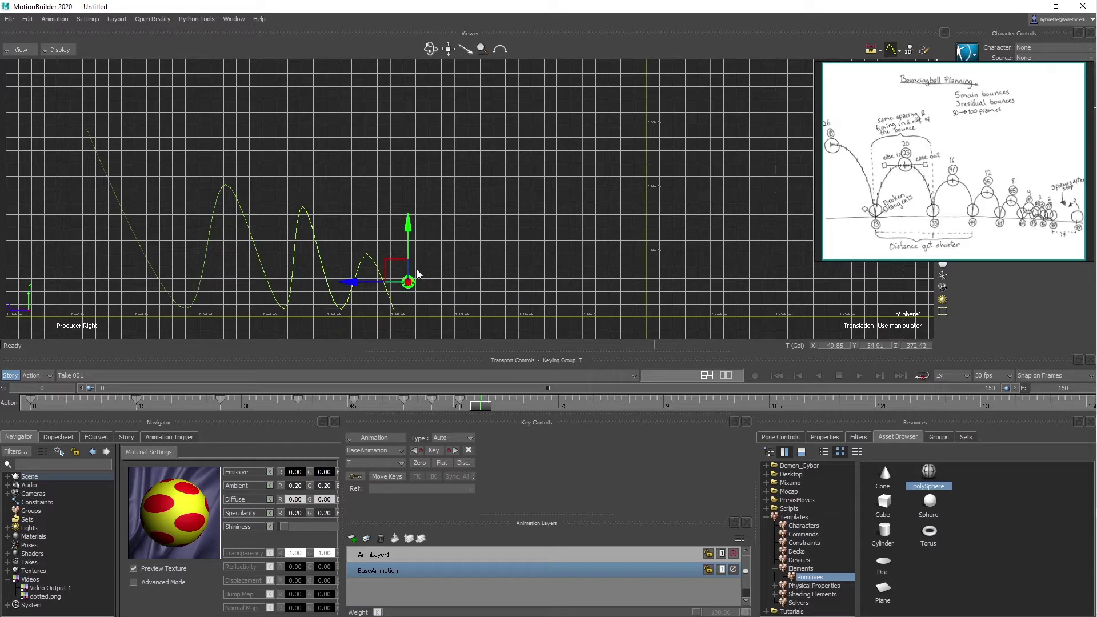
key("k")
left_click(492, 406)
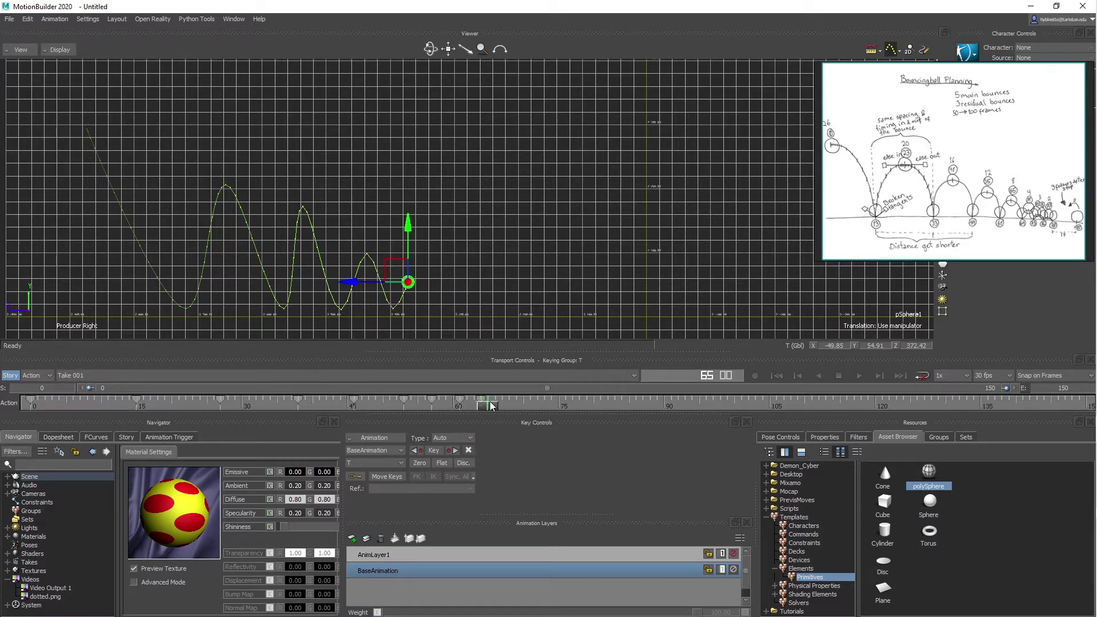
left_click(492, 406)
left_click_drag(396, 271, 409, 300)
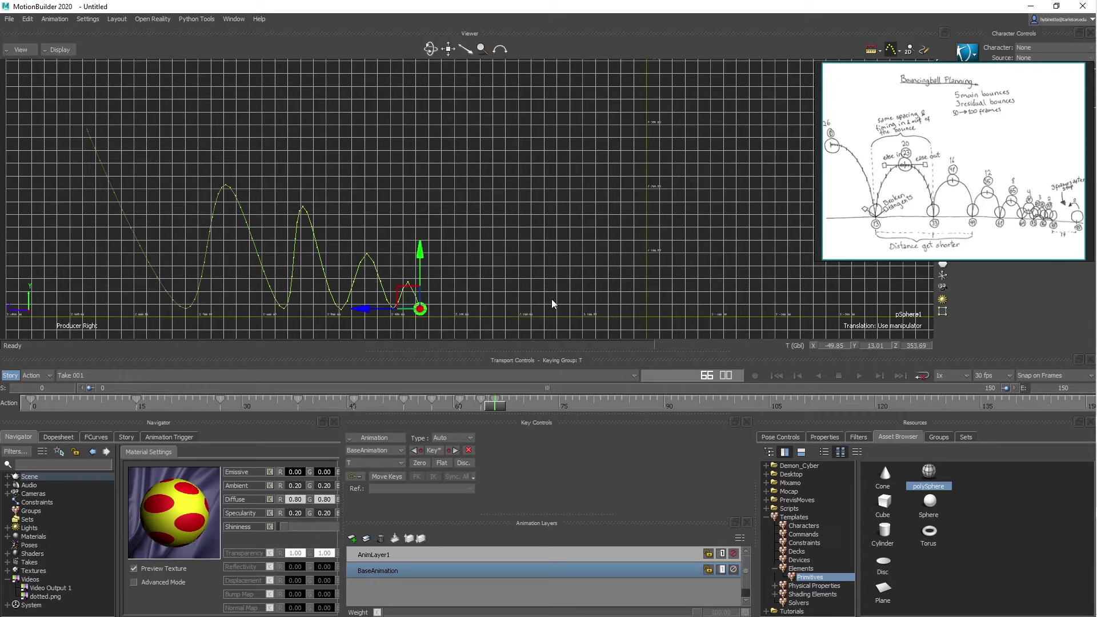
key("k")
Step: Key a small residual bounce, peaking at frame 68, about Y 27, Z 342, and landing at frame 69, about Y 15, Z 333
left_click(507, 407)
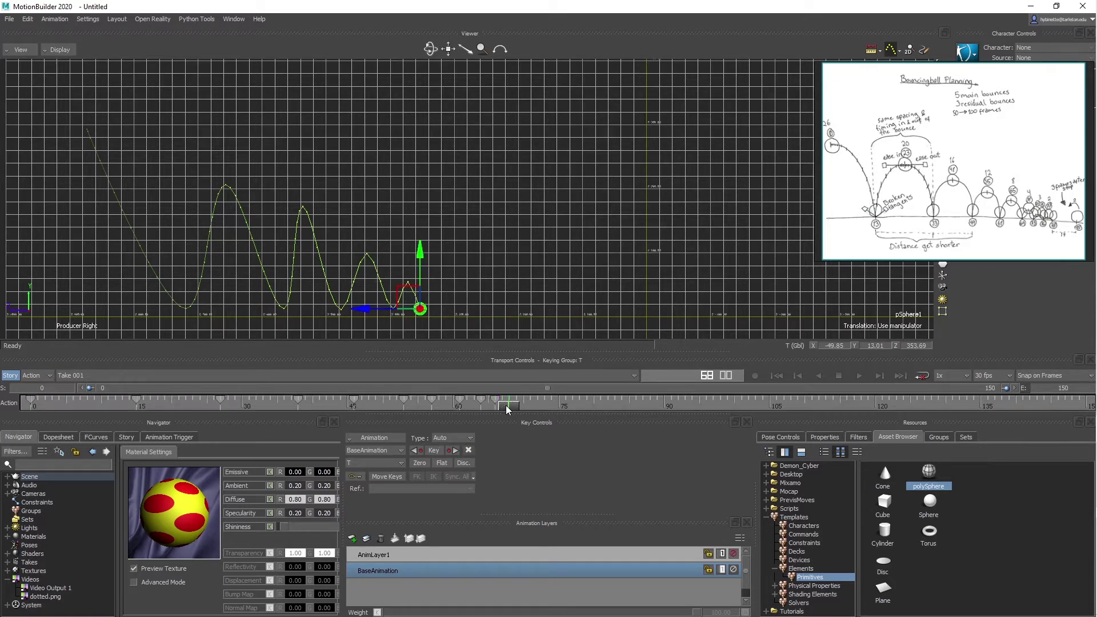
left_click_drag(408, 296, 415, 287)
key("k")
key("k")
left_click(516, 407)
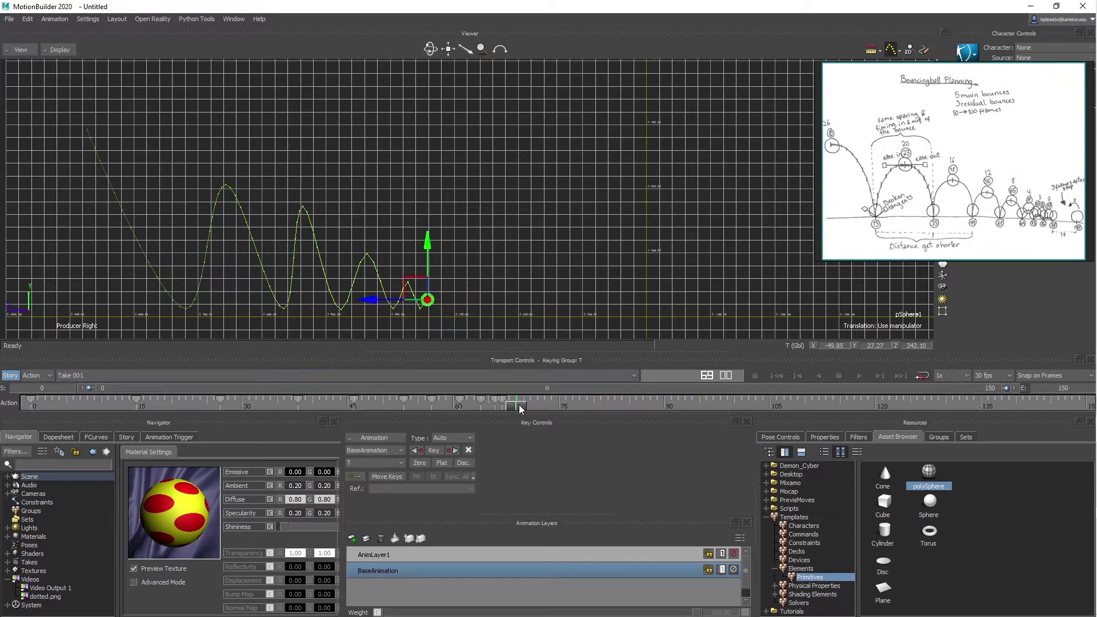
left_click_drag(419, 278, 423, 286)
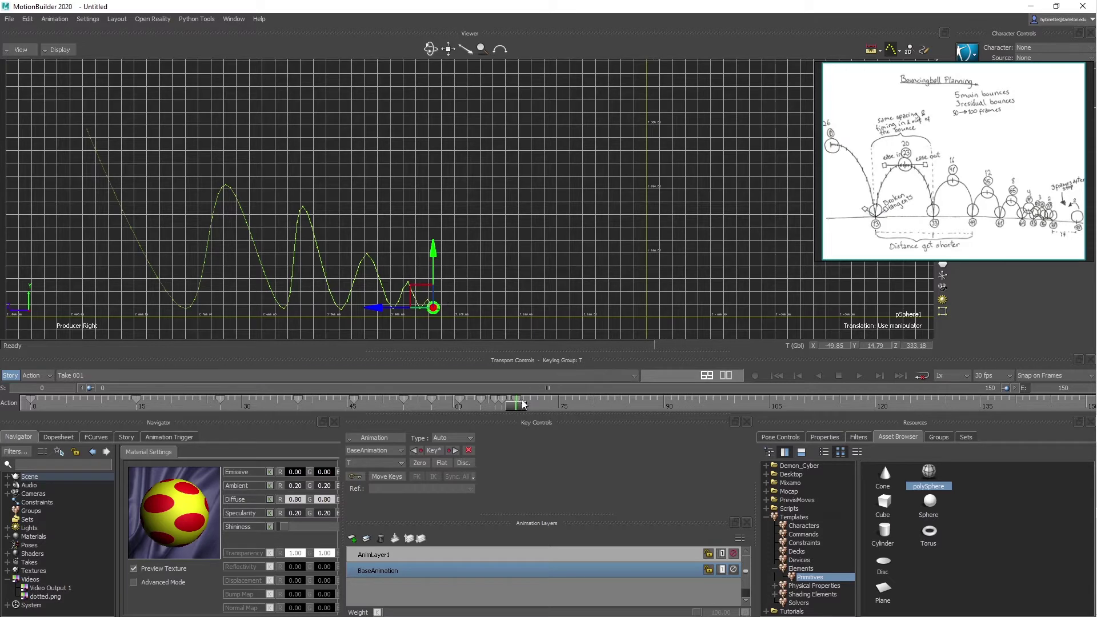
key("k")
Step: Roll the ball along the ground to about Z 173 at frame 87 and key its resting position
left_click_drag(523, 404, 608, 404)
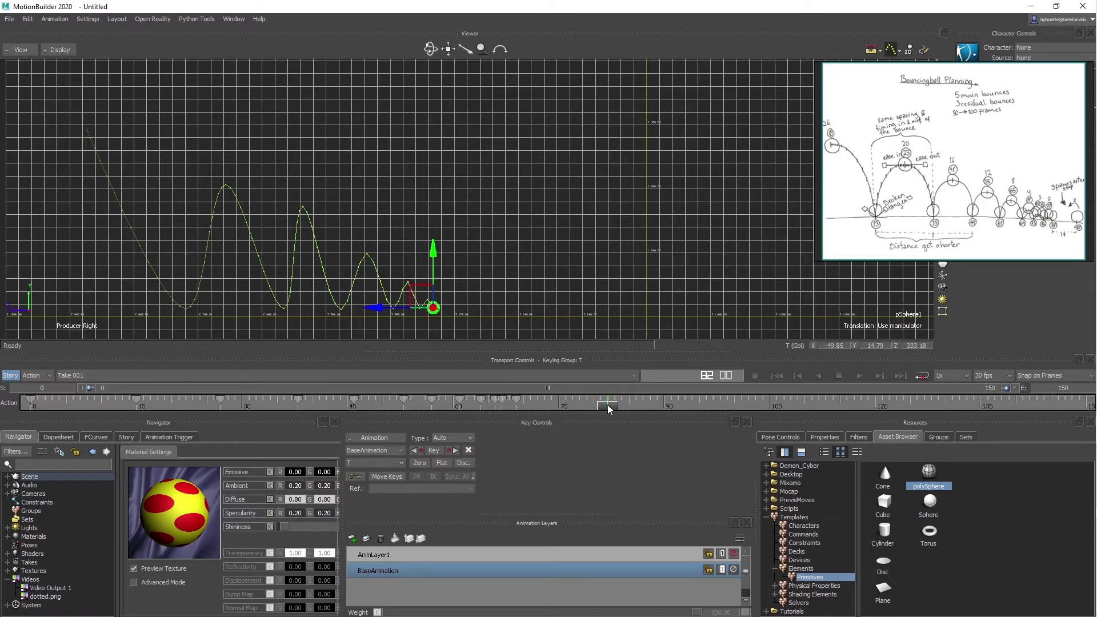
left_click(642, 404)
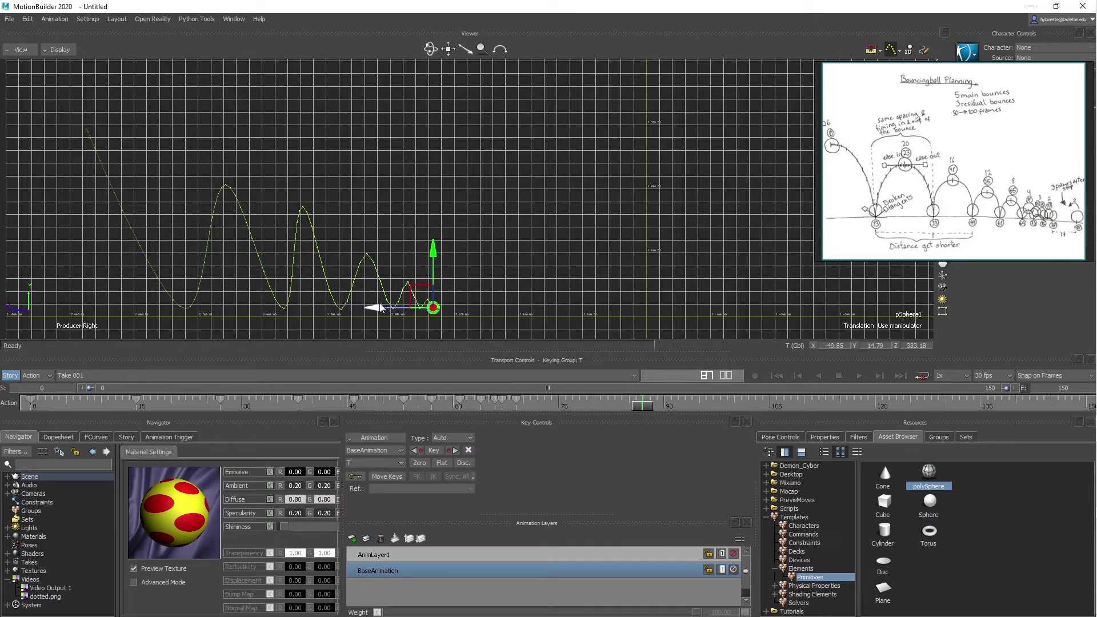
left_click_drag(381, 308, 483, 307)
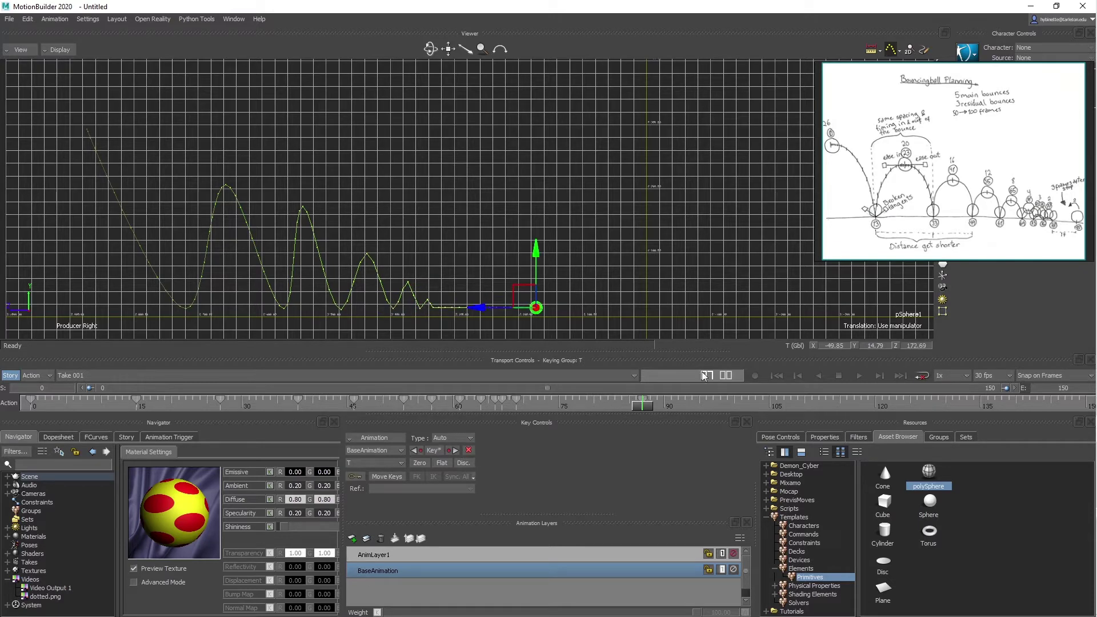
Step: Rewind the take to its start and play the bounce animation twice to check its timing and arcs
left_click(777, 376)
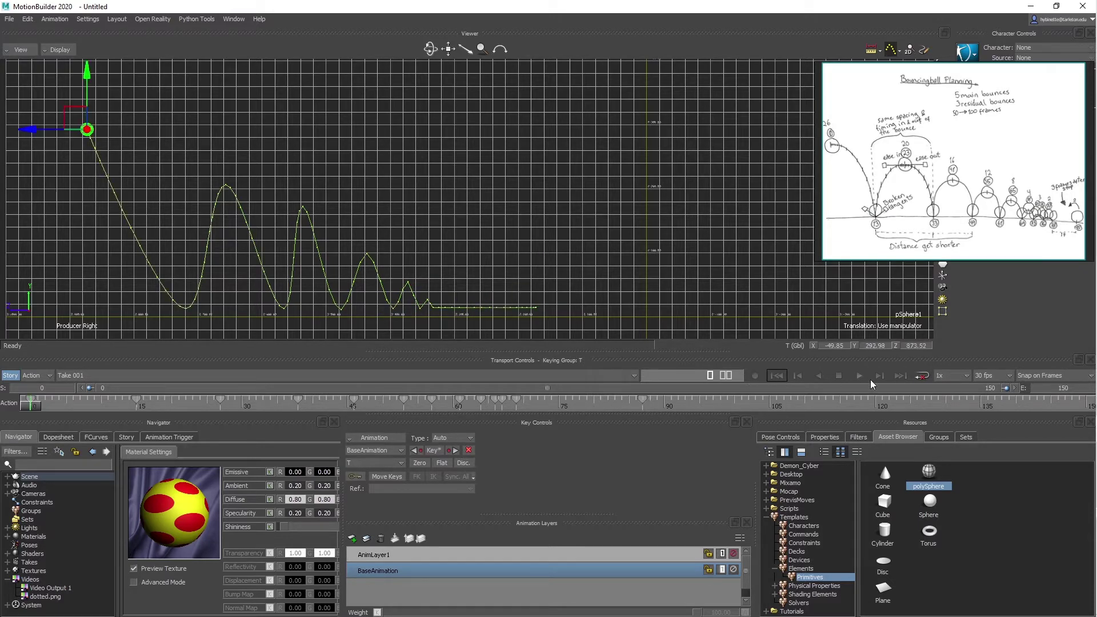
left_click(858, 377)
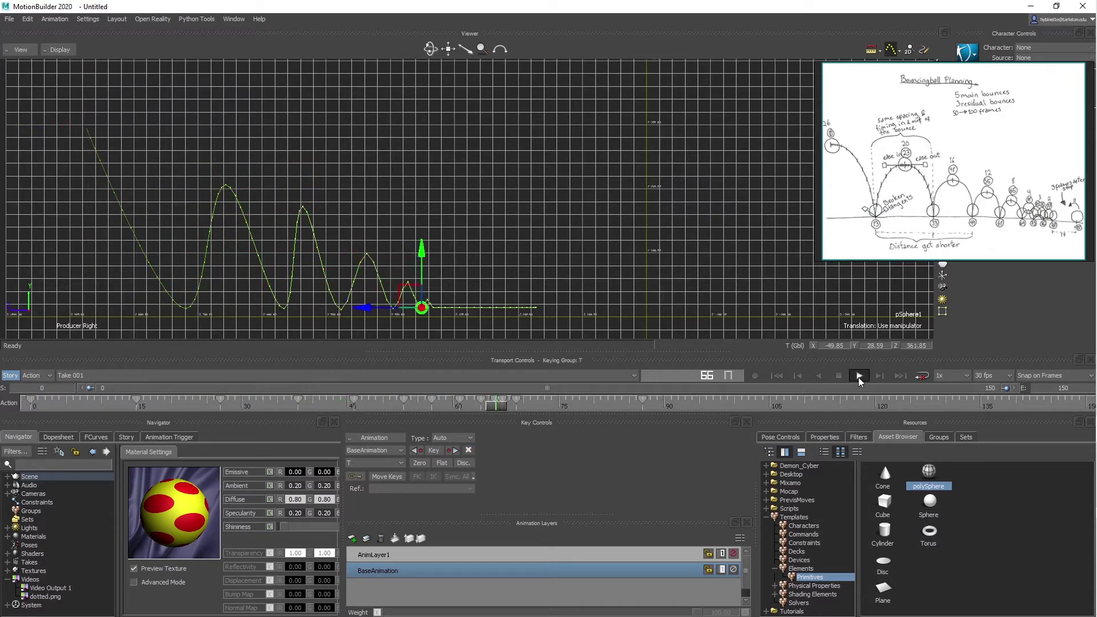
left_click(798, 376)
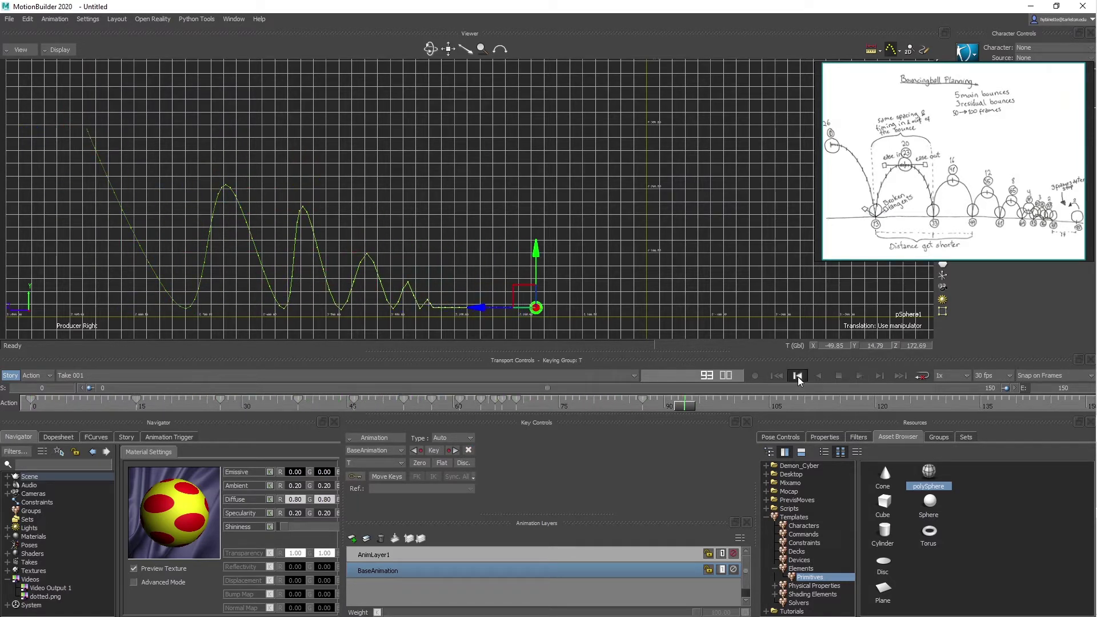
left_click(777, 376)
left_click(859, 375)
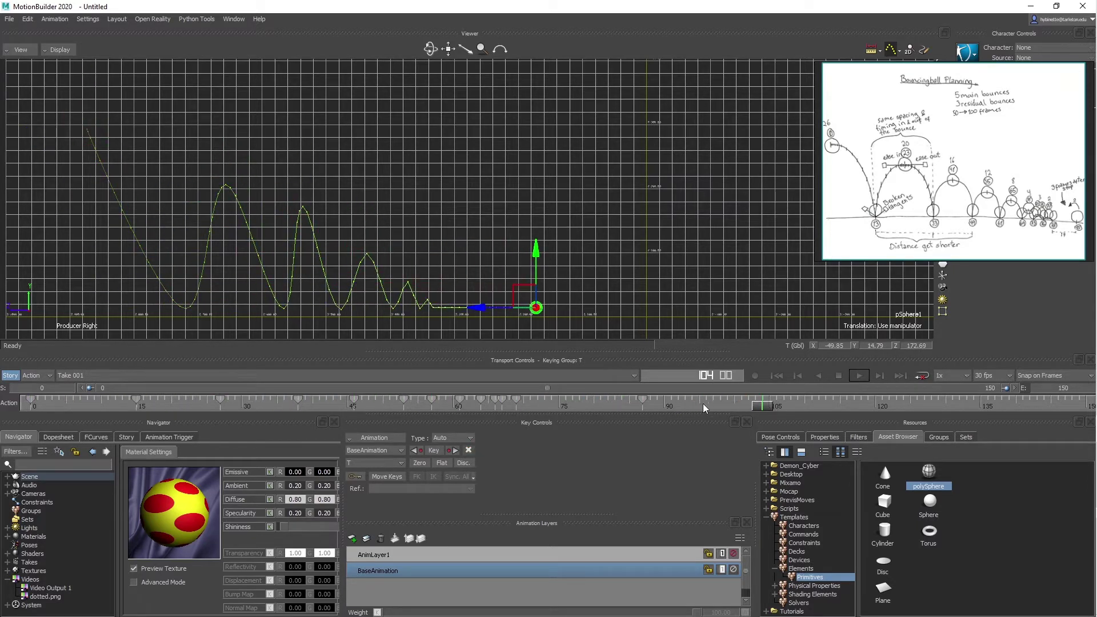
Step: Move the ball's resting key to frame 99 and play the take to check the final roll, then return to the start
left_click(643, 402)
left_click_drag(643, 402, 466, 404)
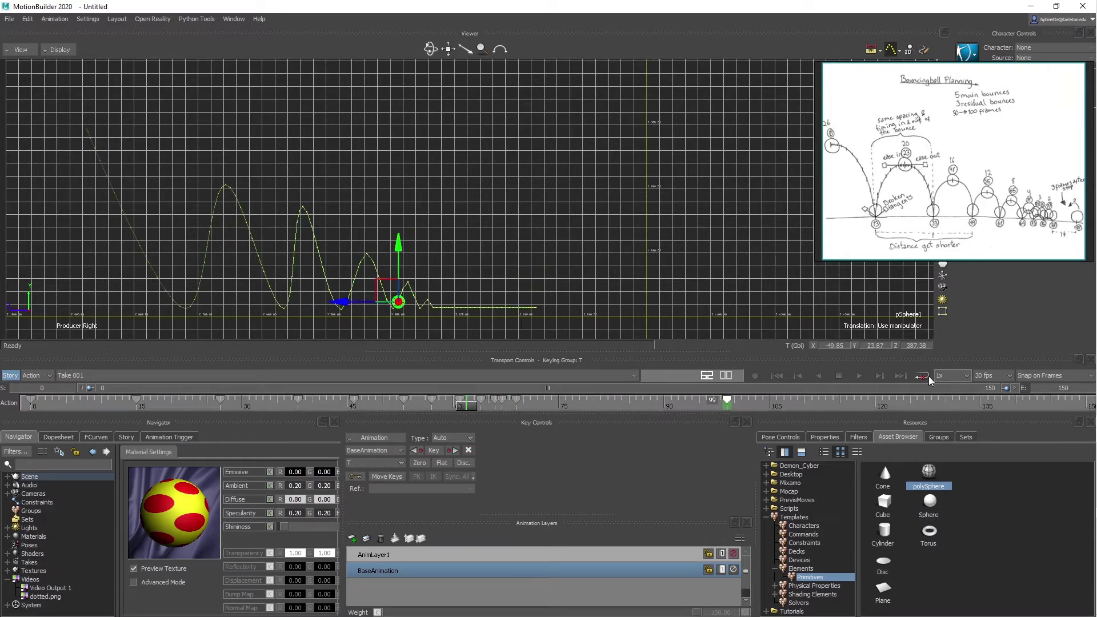
left_click(861, 375)
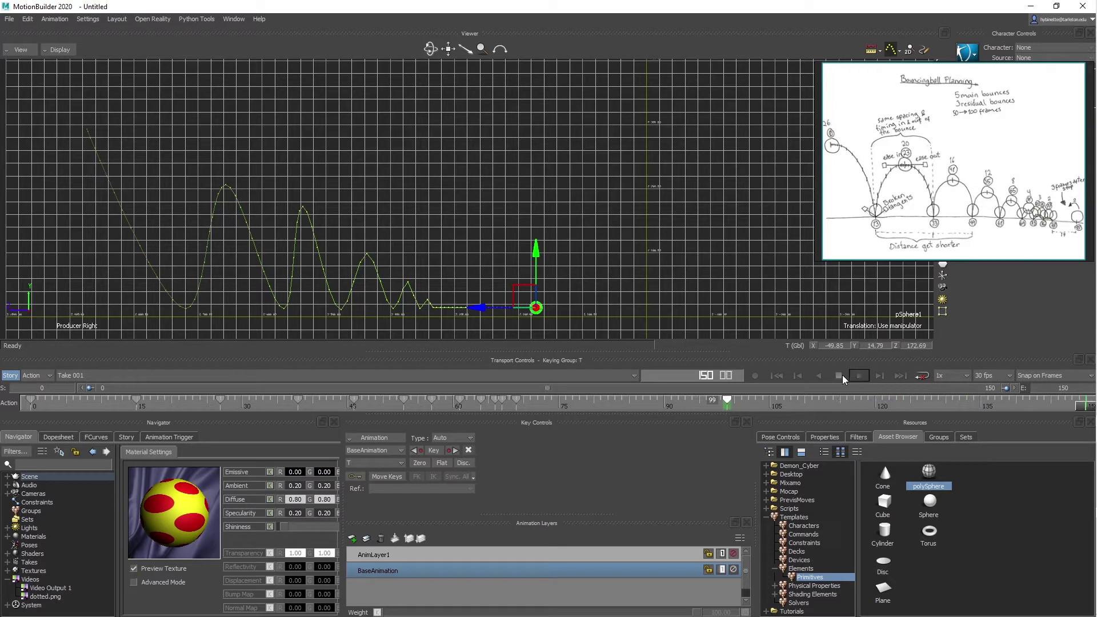
left_click(775, 377)
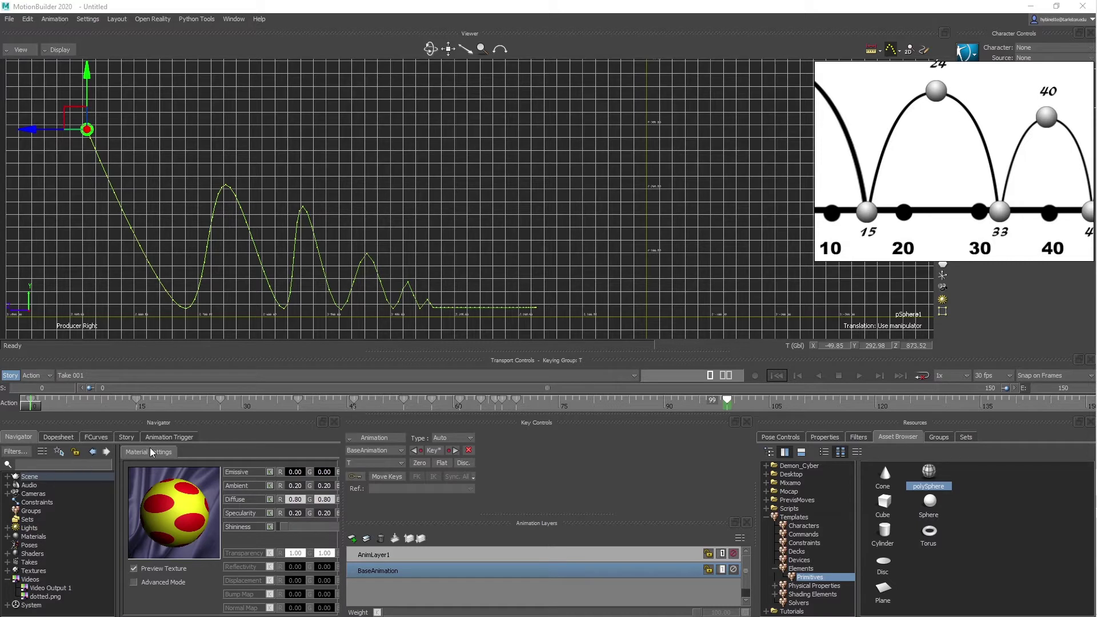
Step: Display the ball's Y translation curve in the FCurves editor and enlarge the editor for tangent editing
left_click(96, 437)
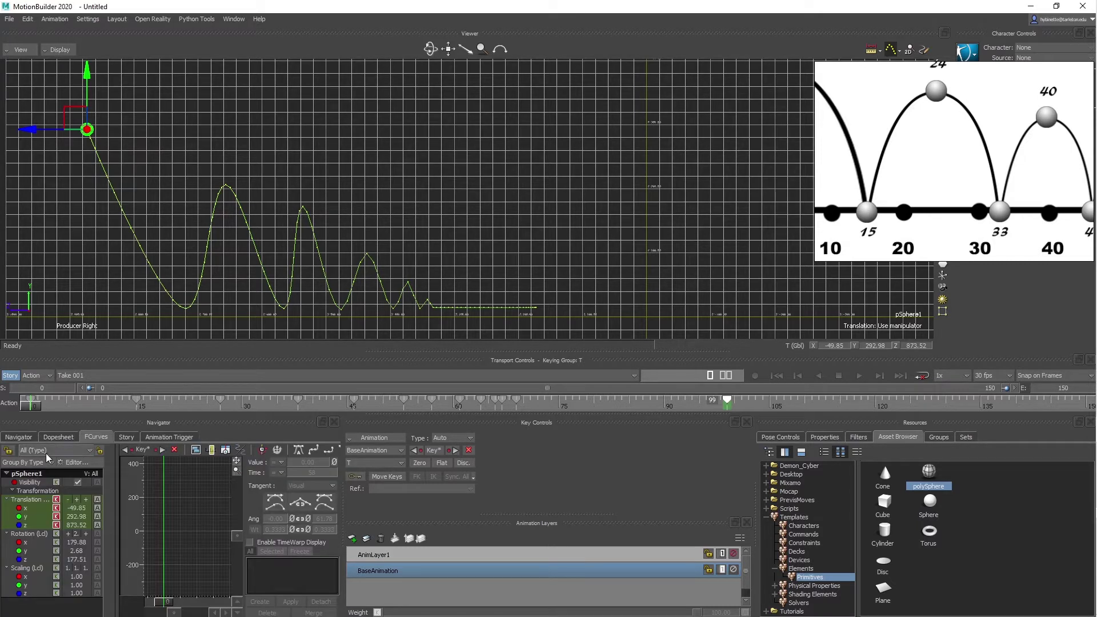
left_click(29, 510)
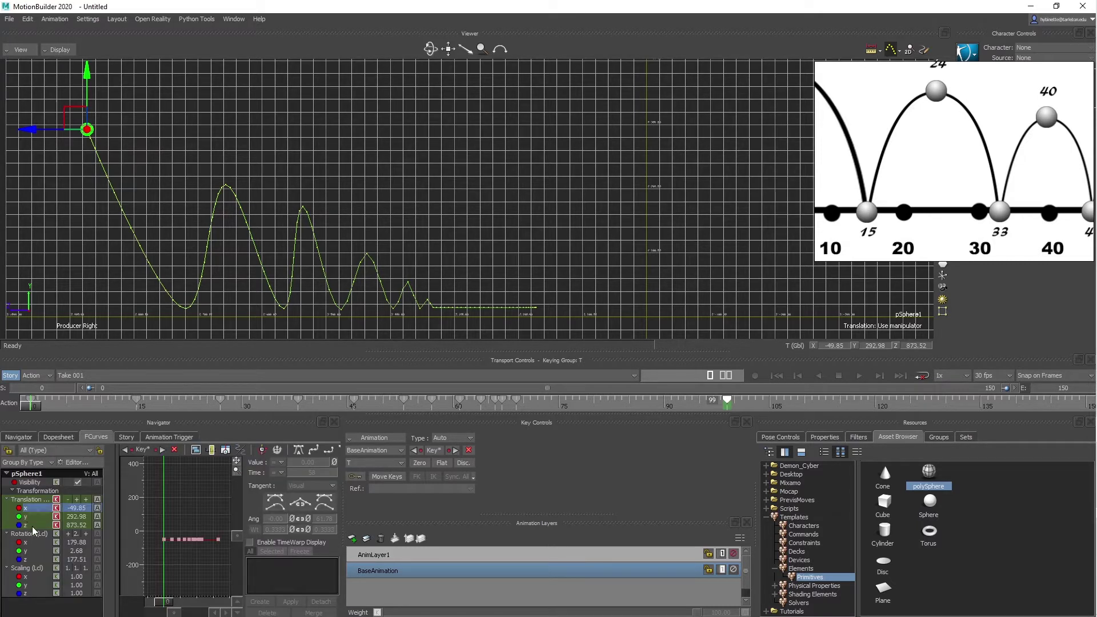
left_click(34, 525)
left_click(30, 518)
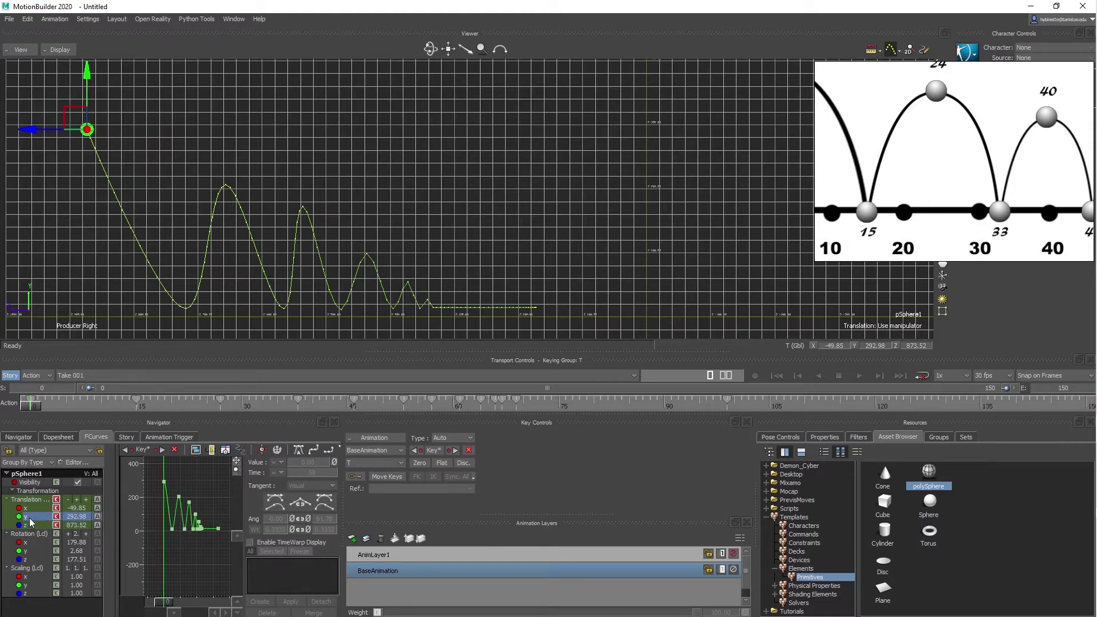
left_click_drag(404, 352, 404, 256)
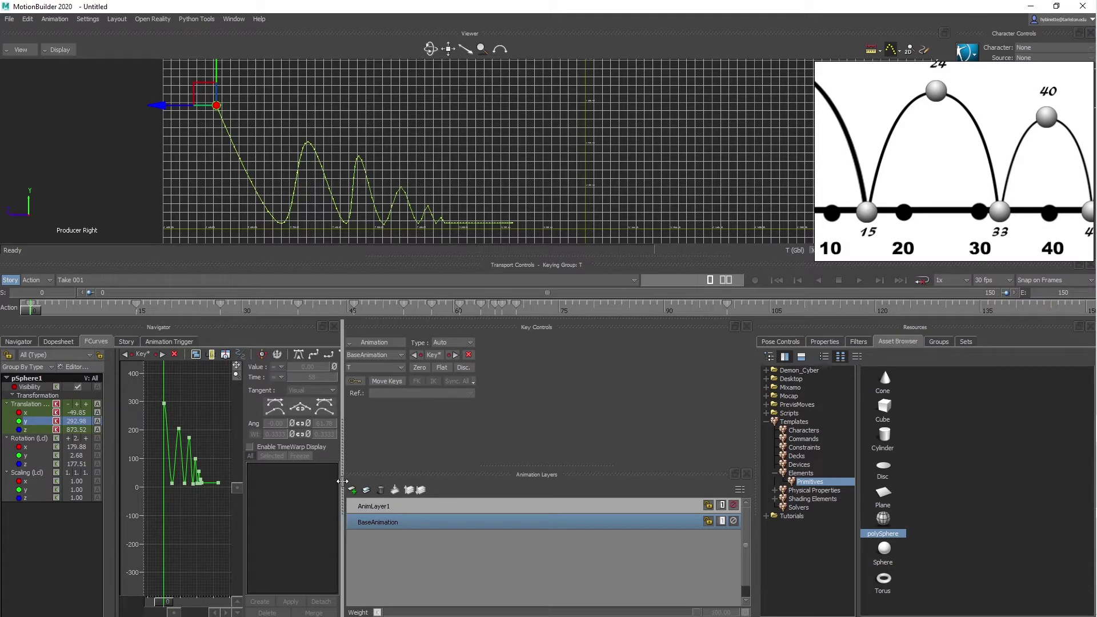
left_click_drag(341, 487, 704, 490)
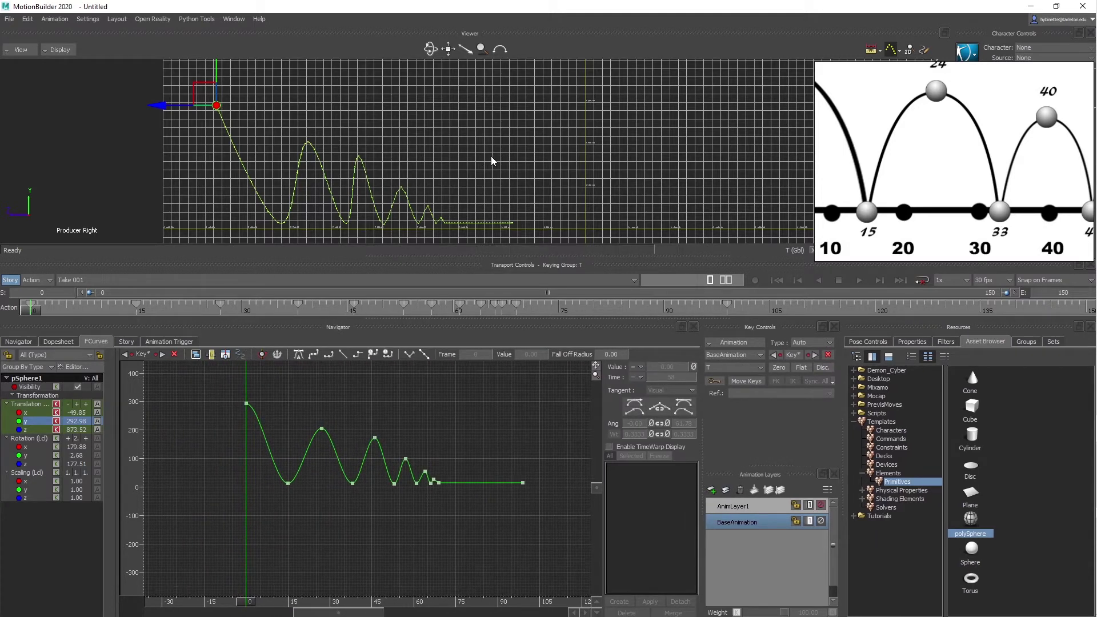
left_click_drag(491, 158, 554, 147, "shift")
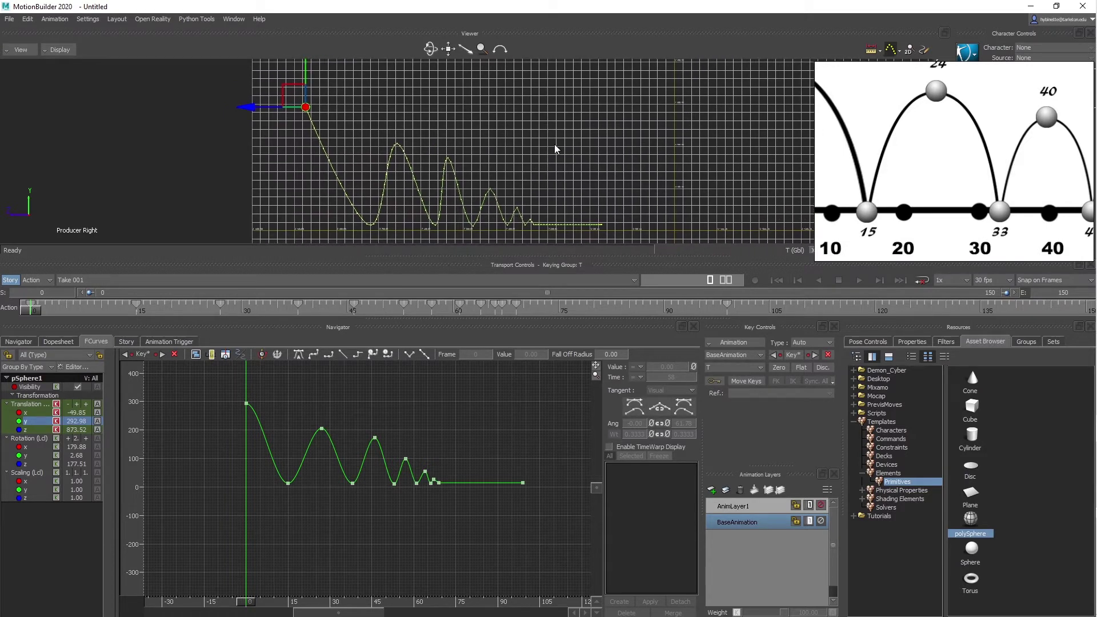
Step: Break the Y curve's tangents at the frame 15 landing and steepen both sides to about 66 and 63 degrees
left_click(288, 484)
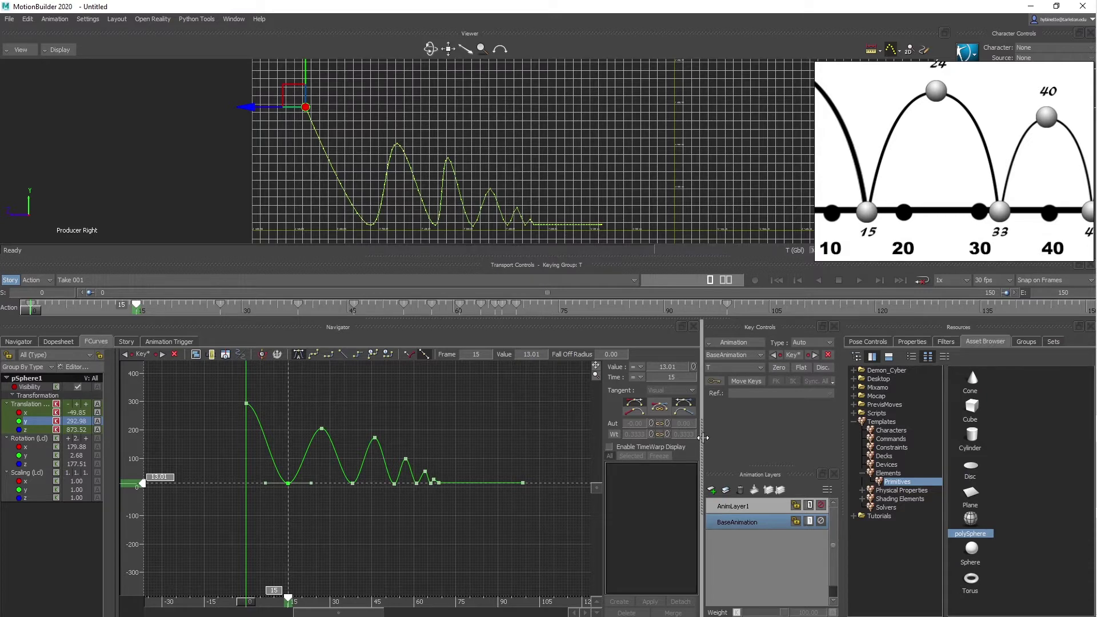
left_click_drag(703, 438, 774, 439)
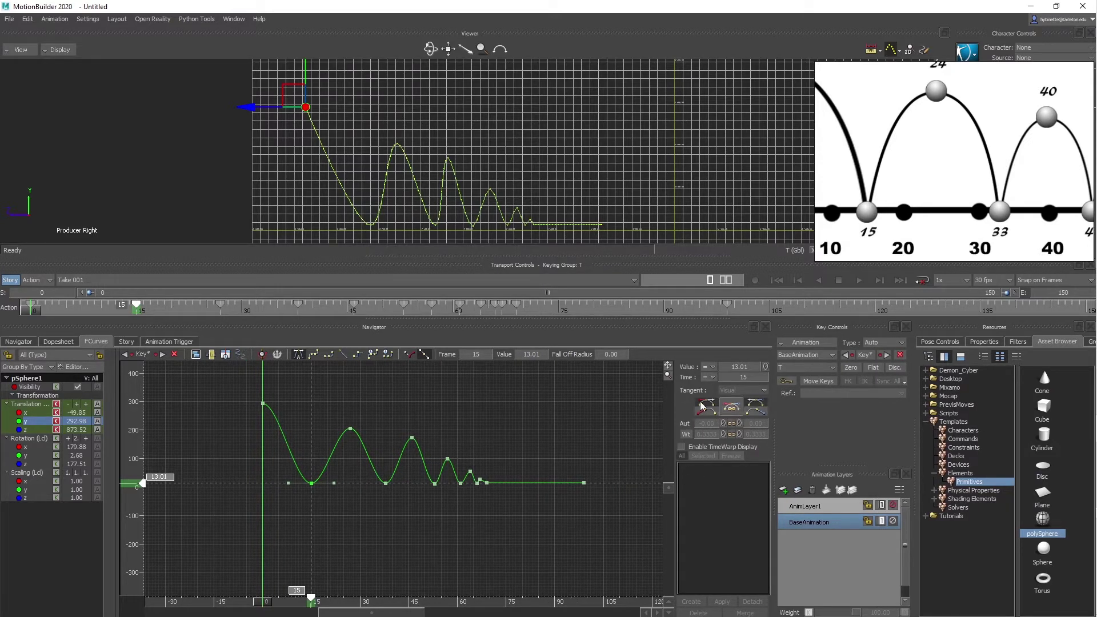
left_click(732, 408)
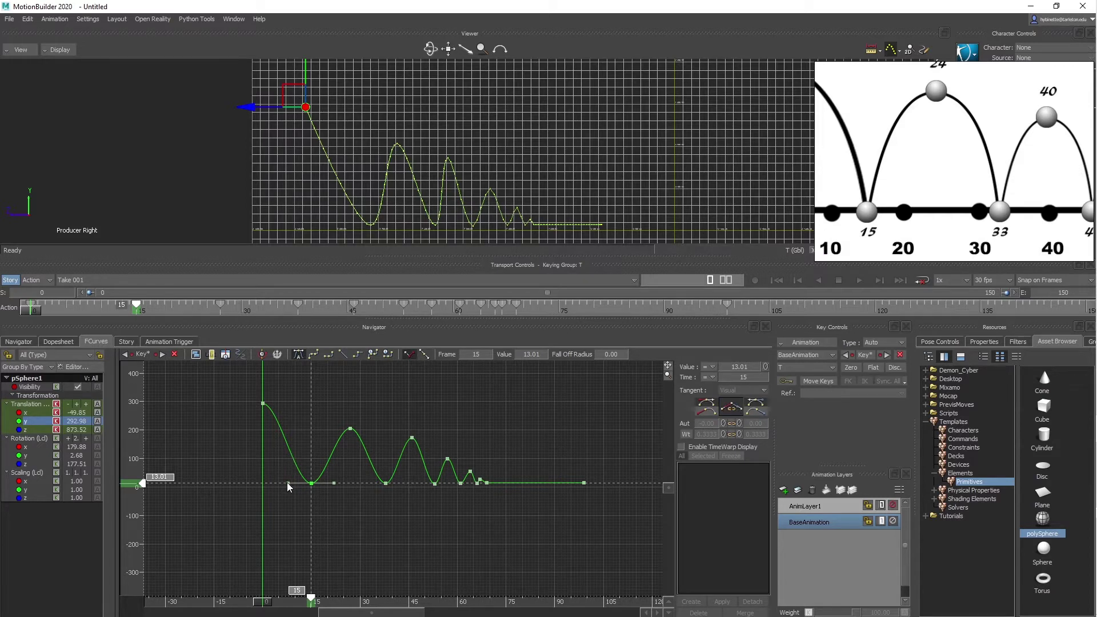
left_click_drag(287, 482, 322, 463)
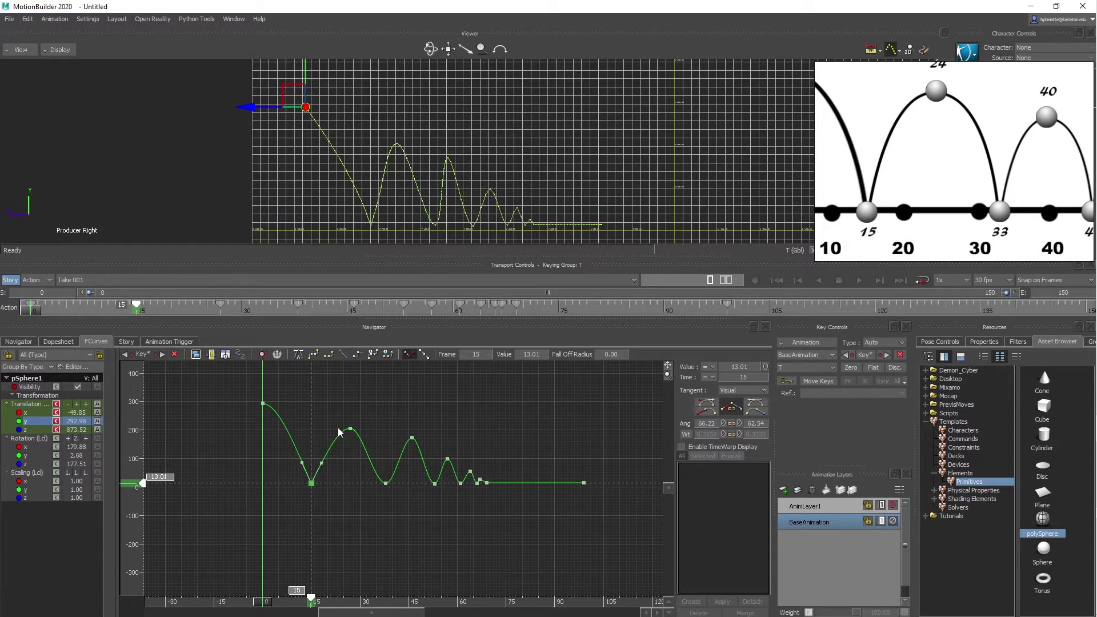
Step: Break the Y tangents at the frame 38 landing and steepen both sides to about 65 degrees for a sharp contact
left_click(386, 485)
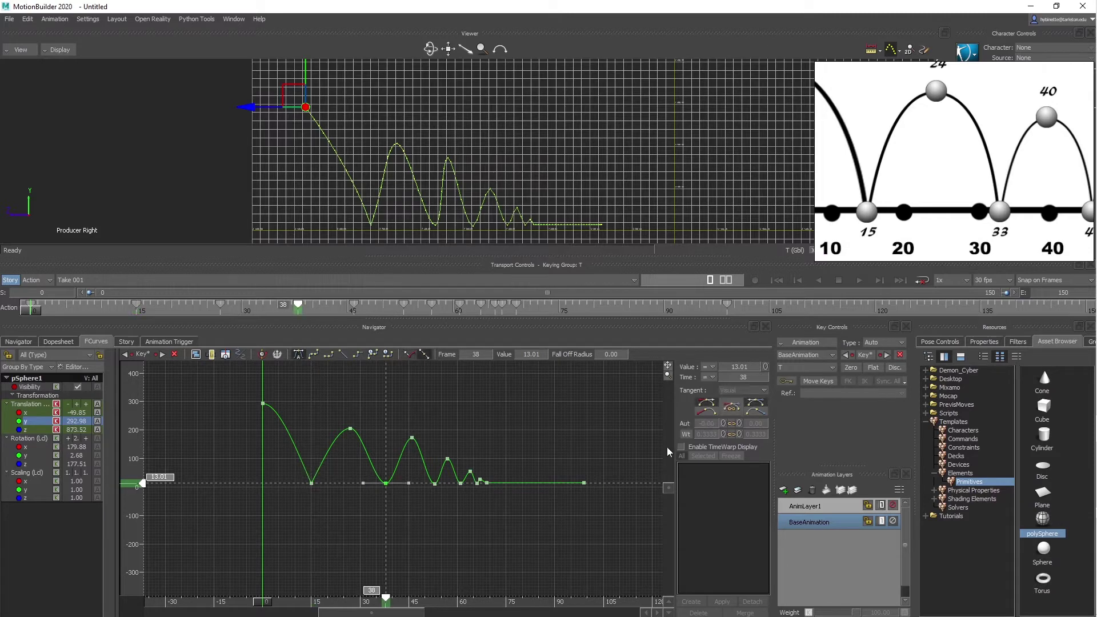
left_click(734, 410)
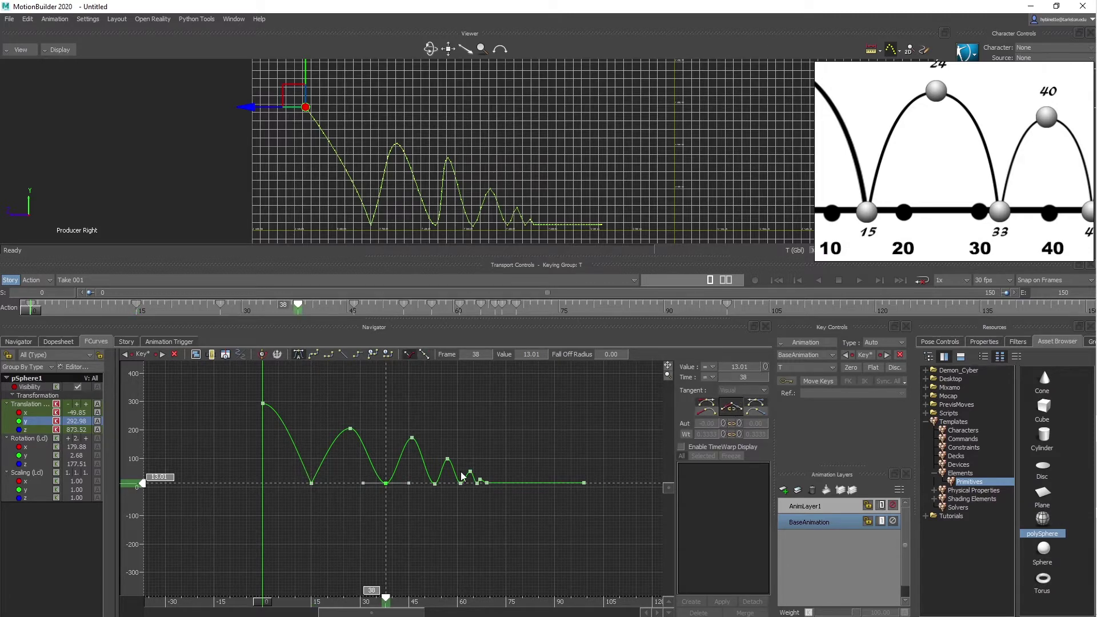
left_click_drag(362, 483, 399, 473)
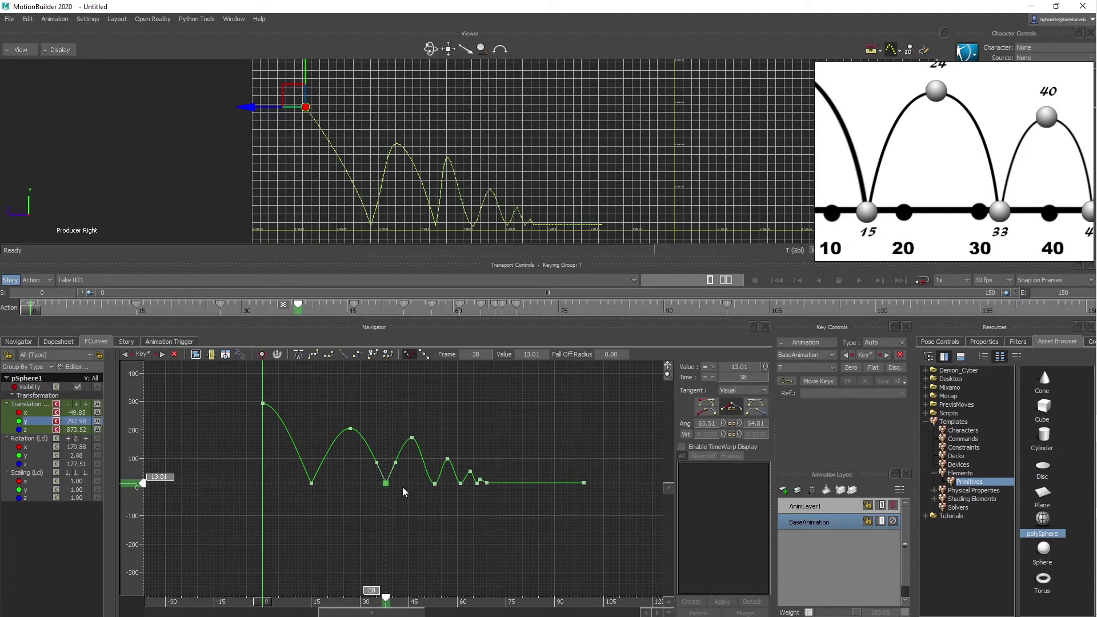
Step: Break the Y tangents at the frame 53 landing and steepen the two sides to about 47 and 44 degrees
left_click(433, 484)
left_click_drag(388, 502, 448, 483, "ctrl")
left_click(732, 406)
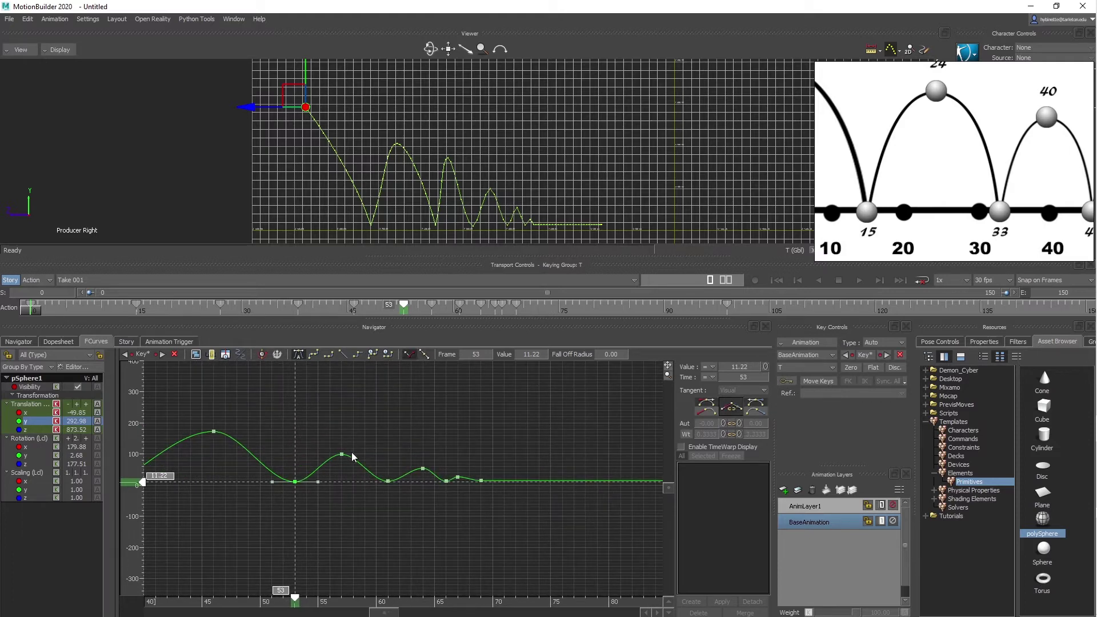
left_click_drag(316, 481, 279, 465)
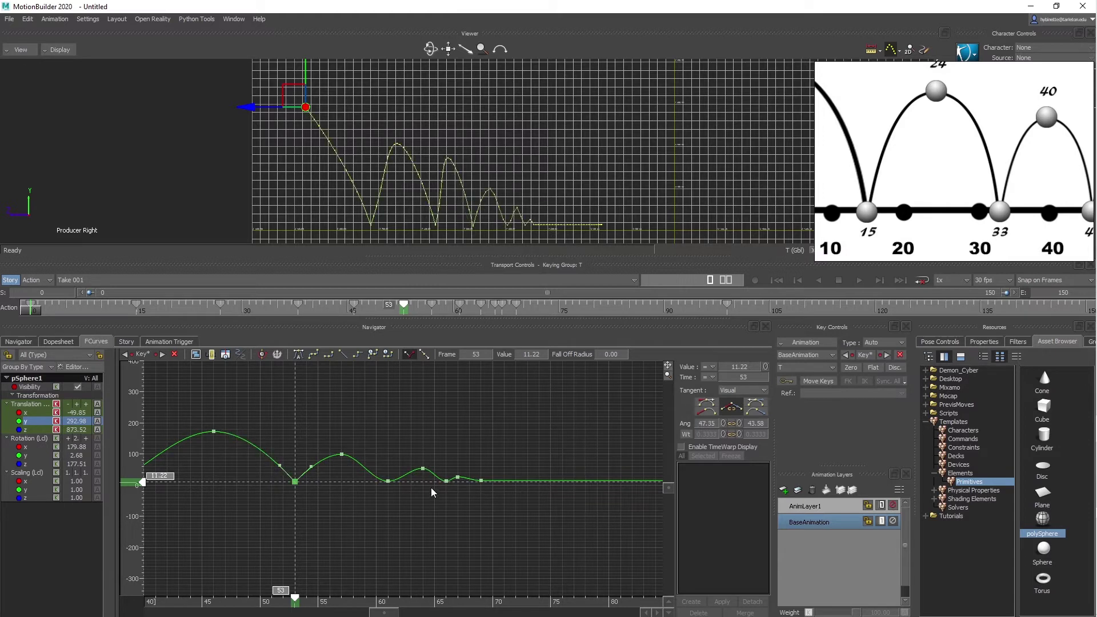
Step: Break and steepen the Y tangents at the frame 61 and 66 landings, shaping frame 66 to about 39 and 33 degrees
left_click(388, 481)
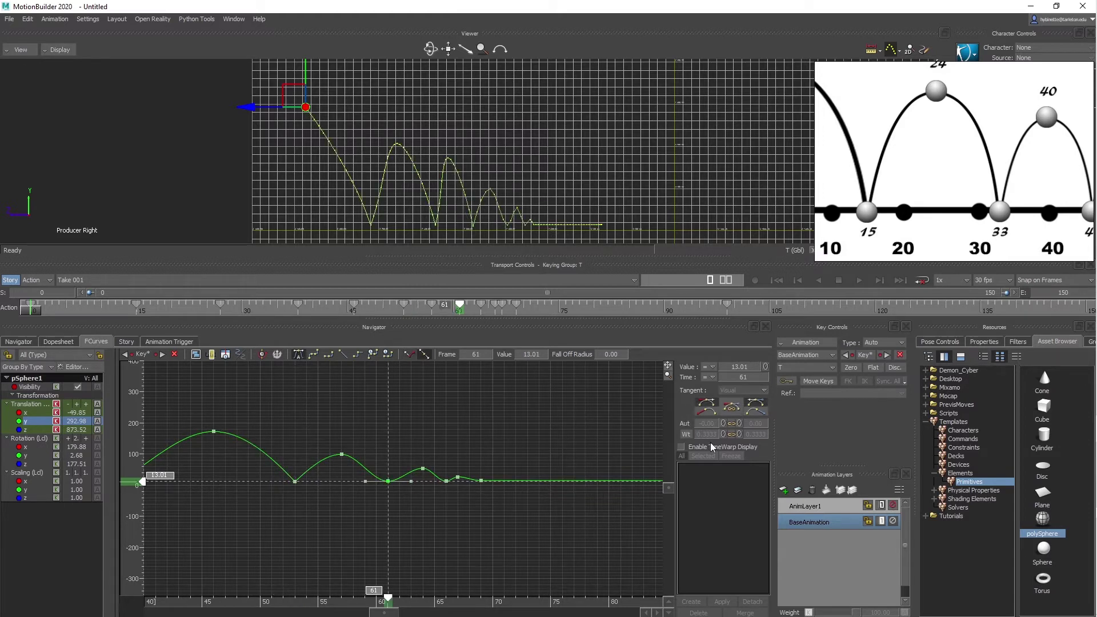
left_click(732, 409)
left_click_drag(412, 481, 370, 468)
left_click(447, 482)
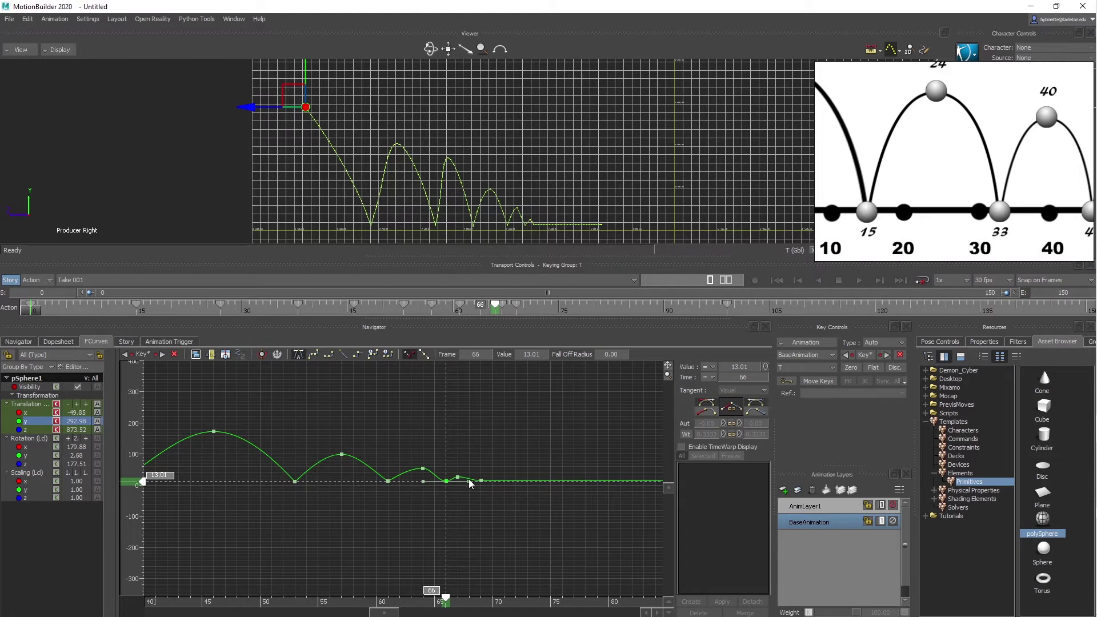
left_click_drag(469, 483, 427, 468)
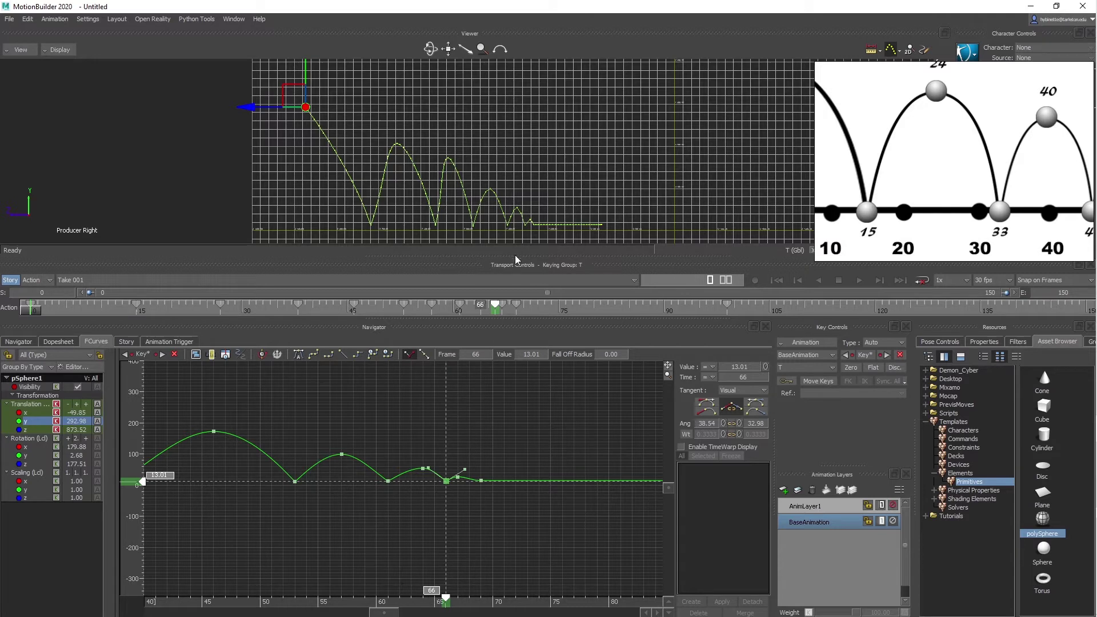
Step: Deselect the ball and play the bounce twice from the start in the side view to check the sharpened contacts
mouse_move(520, 186)
left_mouse_down("ctrl")
mouse_move(496, 185)
mouse_move(515, 184)
left_mouse_up("ctrl")
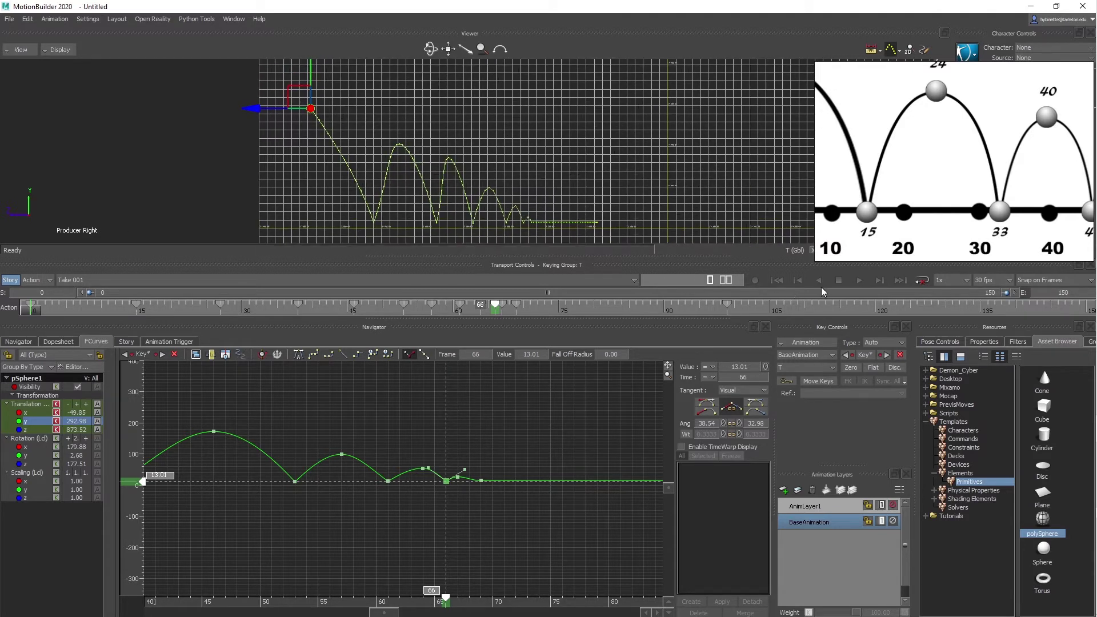
scroll(533, 149, "down", 1)
left_click(536, 147)
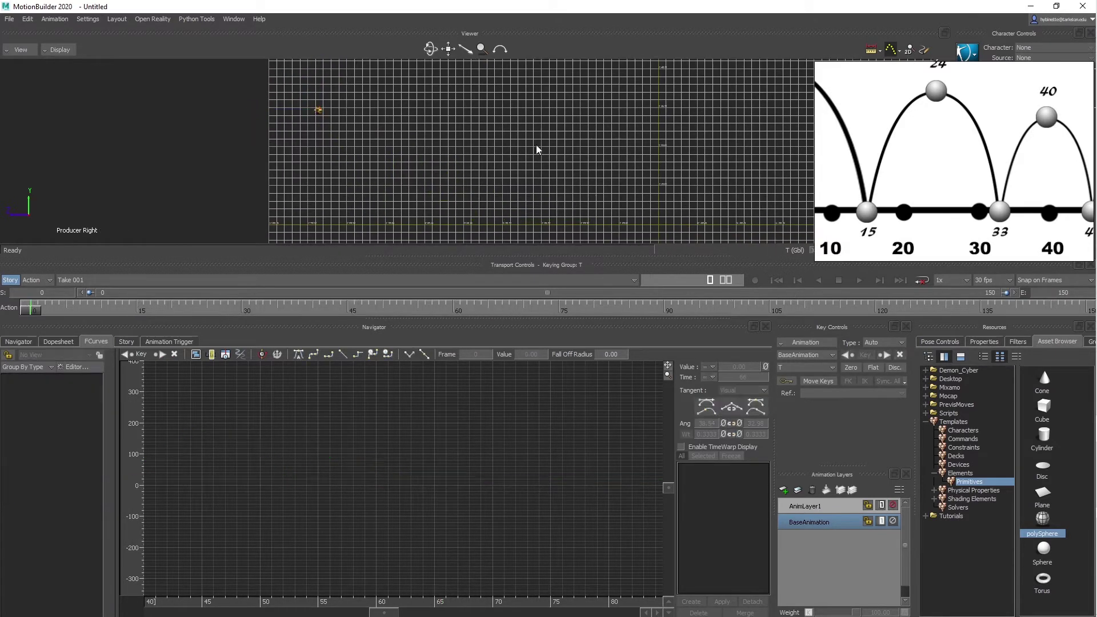
scroll(497, 154, "up", 4)
scroll(400, 131, "up", 2)
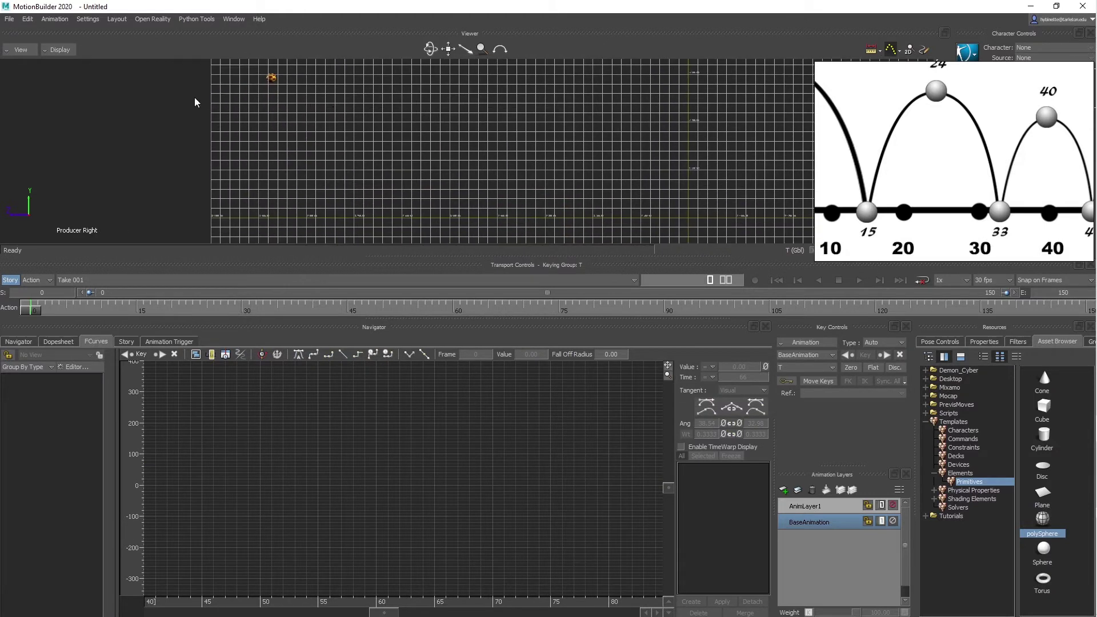
left_click(62, 50)
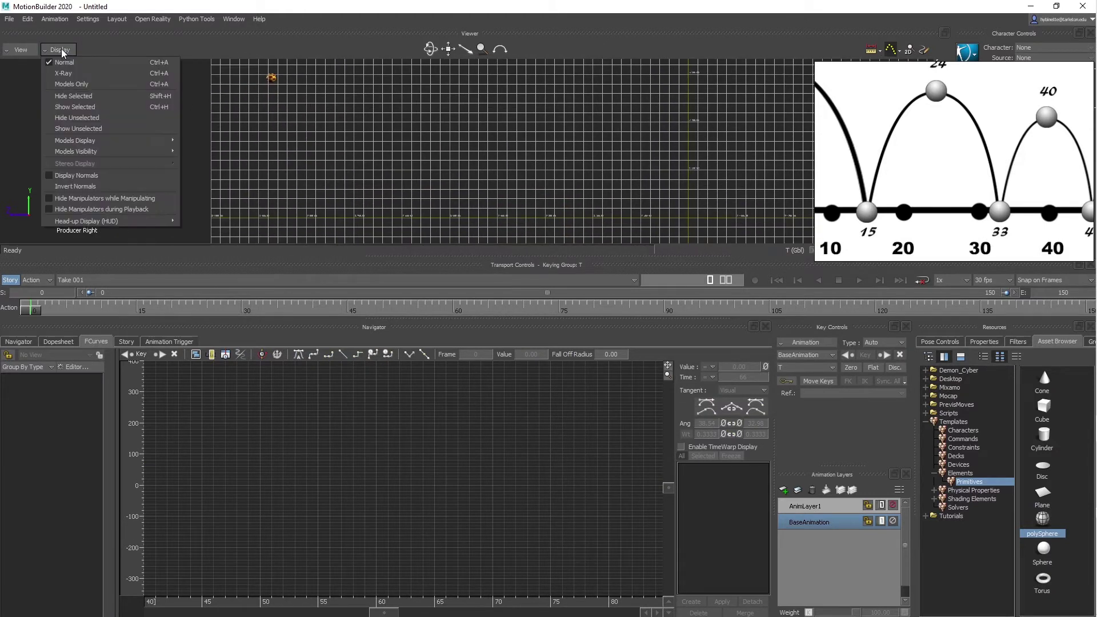
left_click(437, 164)
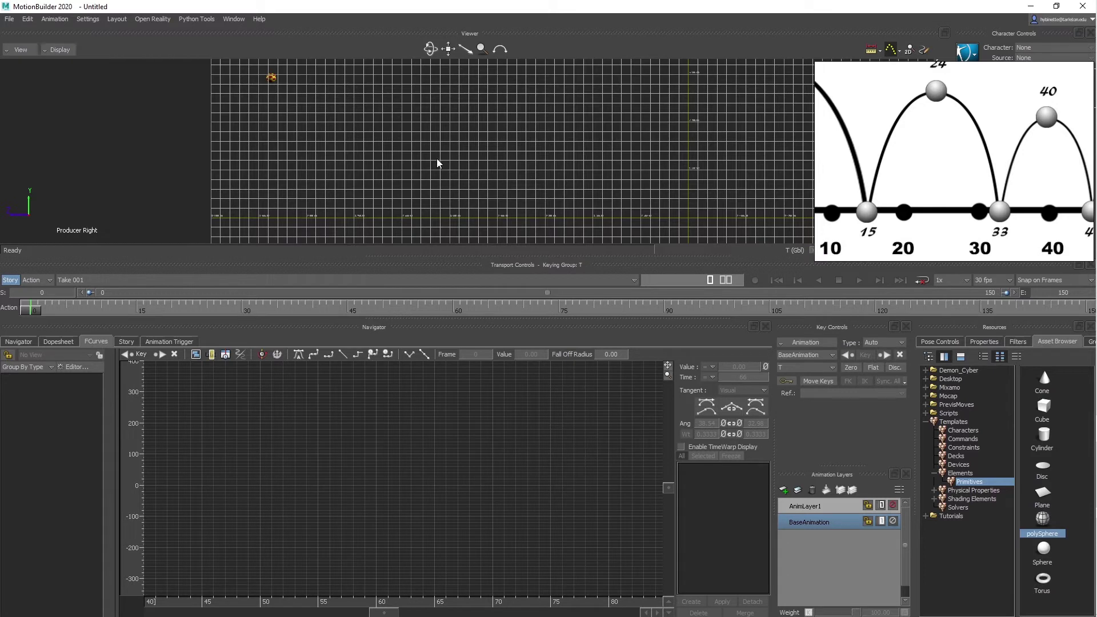
left_click(858, 280)
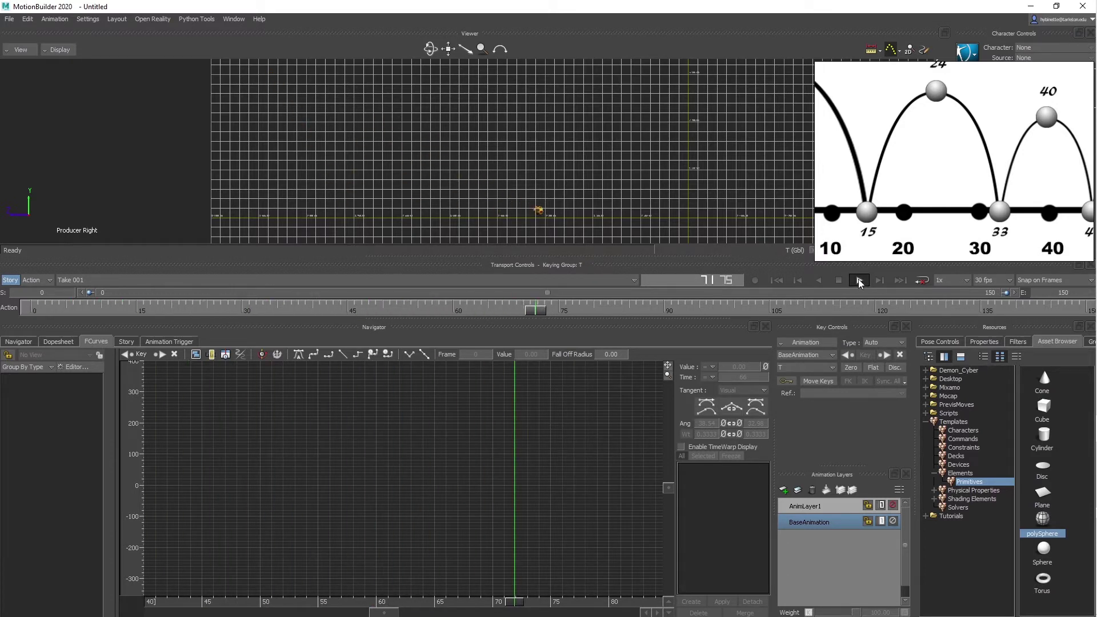
left_click(776, 280)
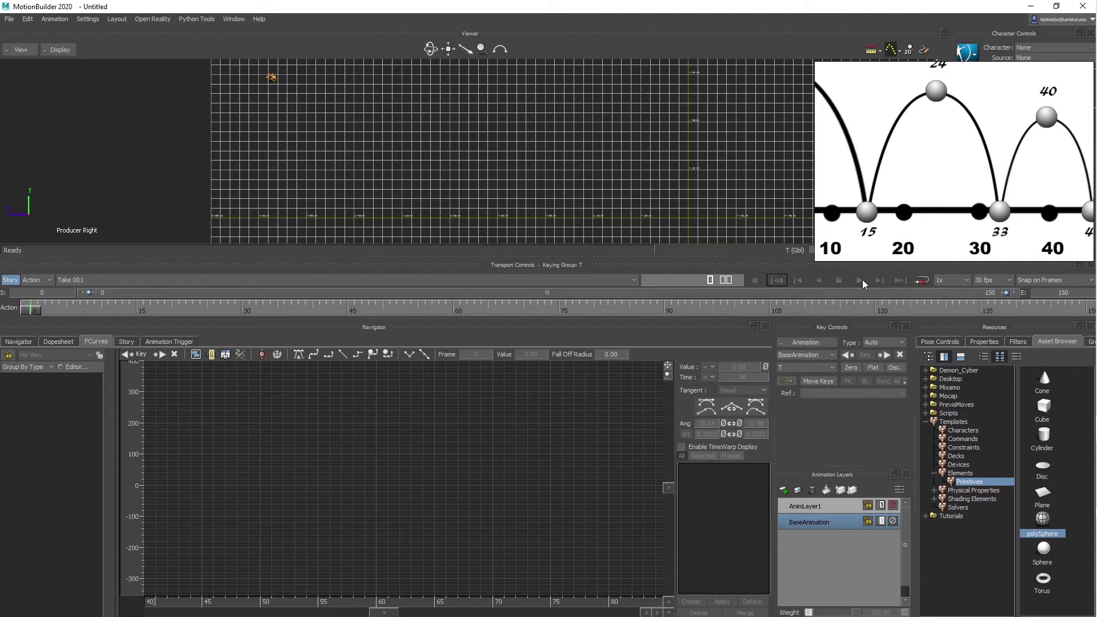
left_click(858, 280)
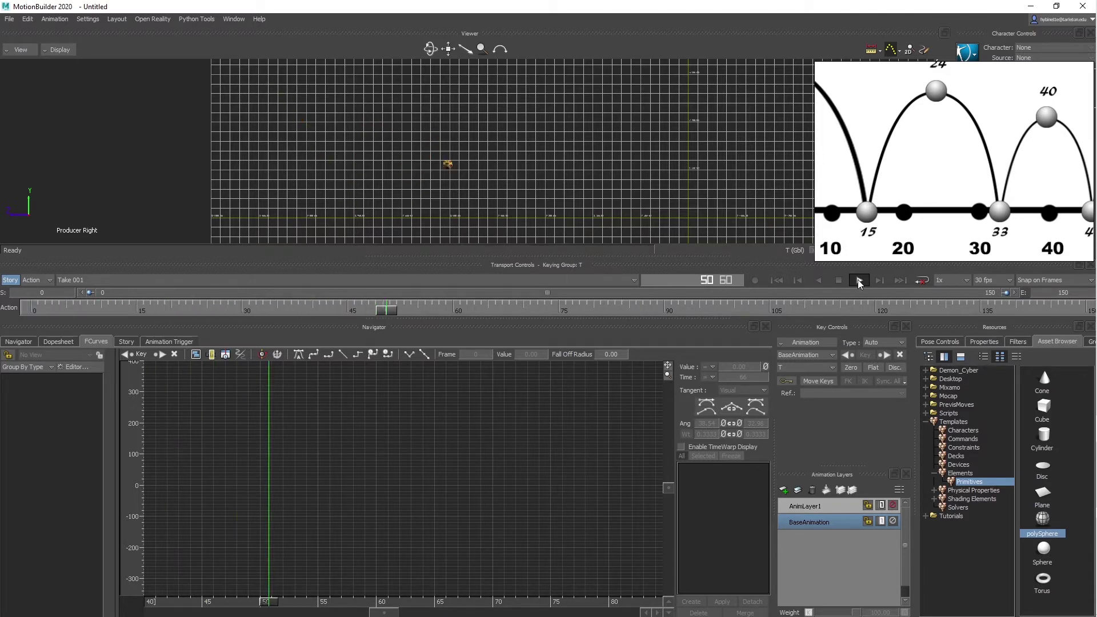
left_click(858, 279)
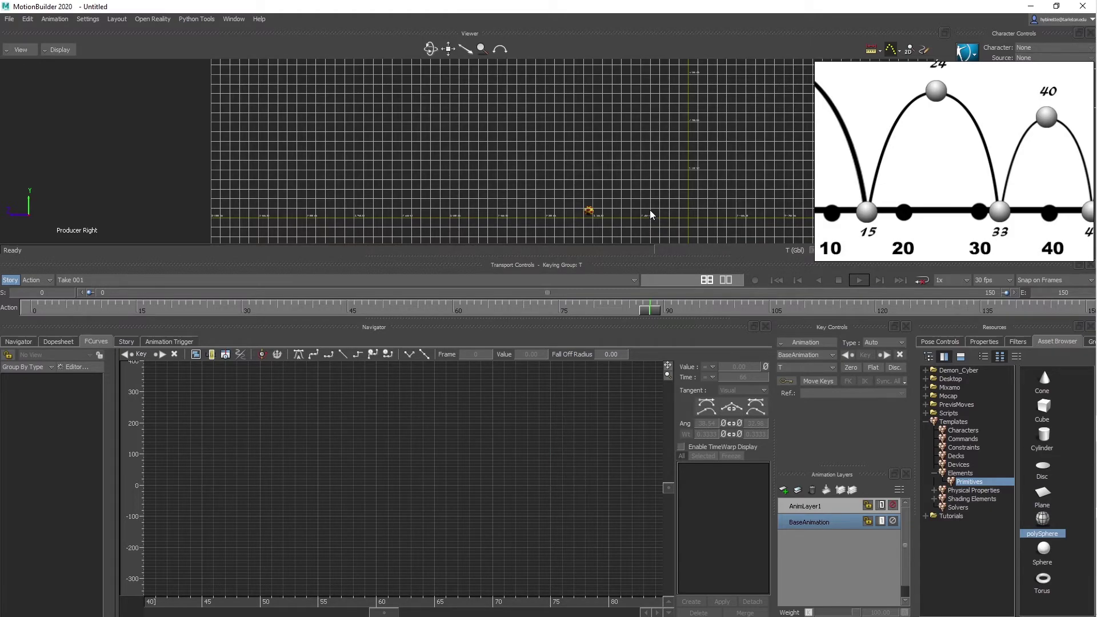
Step: Switch to the perspective view, frame the ball's whole path, play the take from its start and rewind it
key("ctrl+e")
scroll(413, 152, "down", 8)
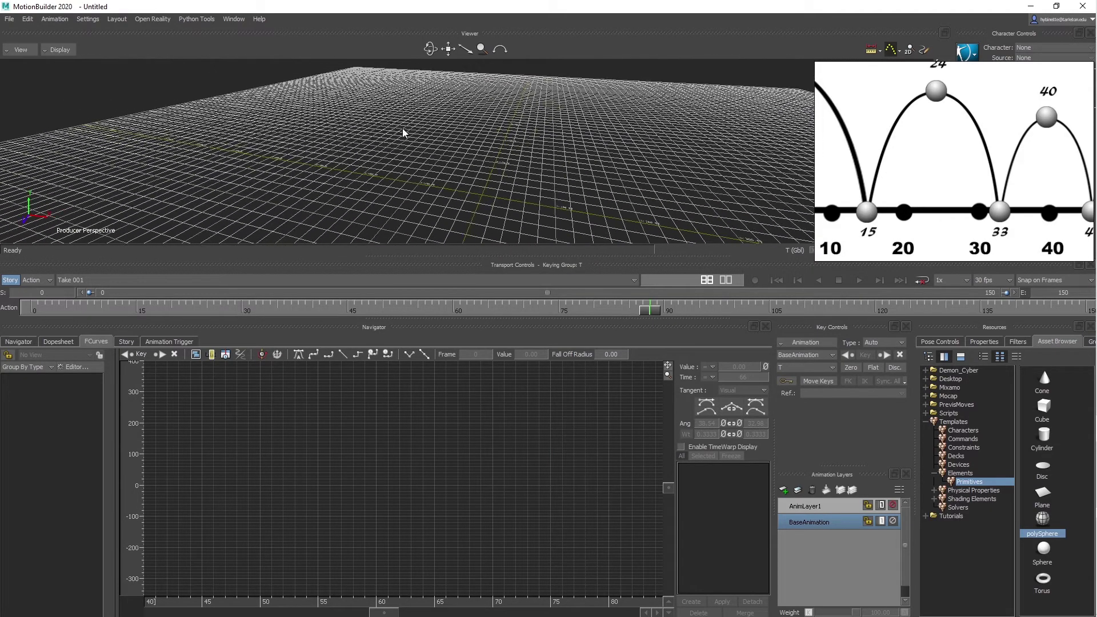
mouse_move(402, 129)
left_mouse_down("ctrl+shift")
mouse_move(298, 120)
mouse_move(301, 77)
mouse_move(431, 102)
mouse_move(419, 115)
left_mouse_up("ctrl+shift")
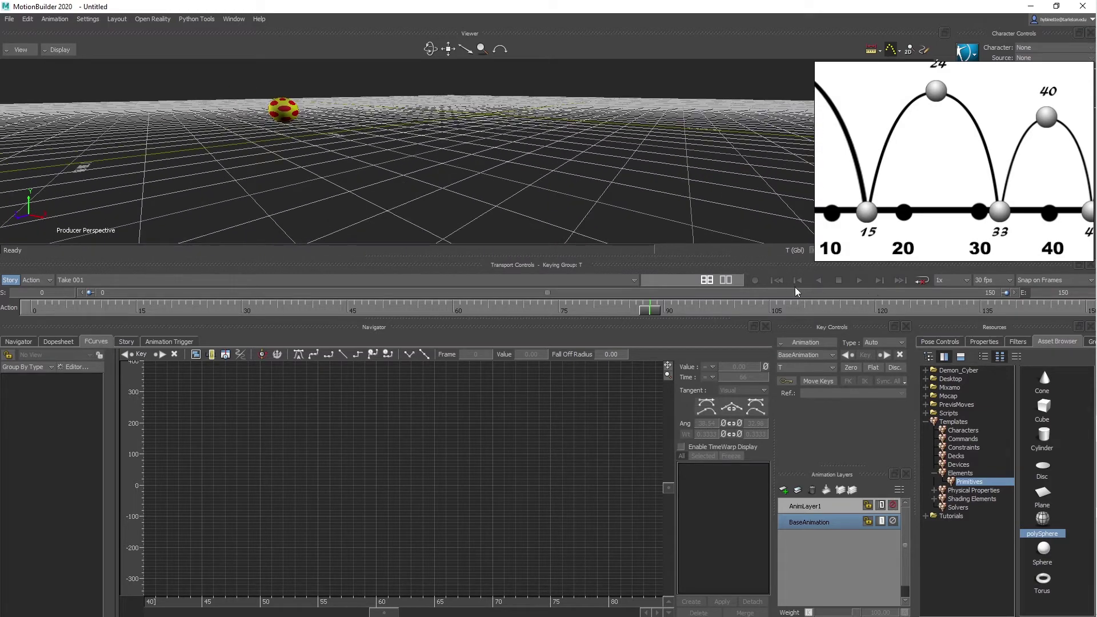
left_click(775, 280)
left_click_drag(535, 171, 465, 236, "ctrl+shift")
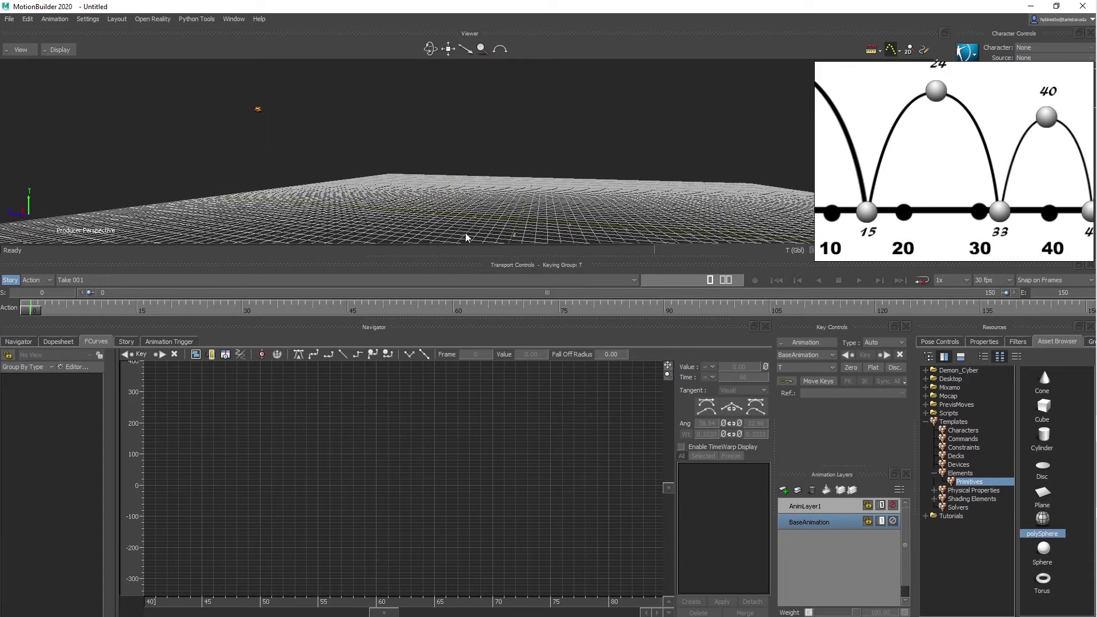
left_click(858, 280)
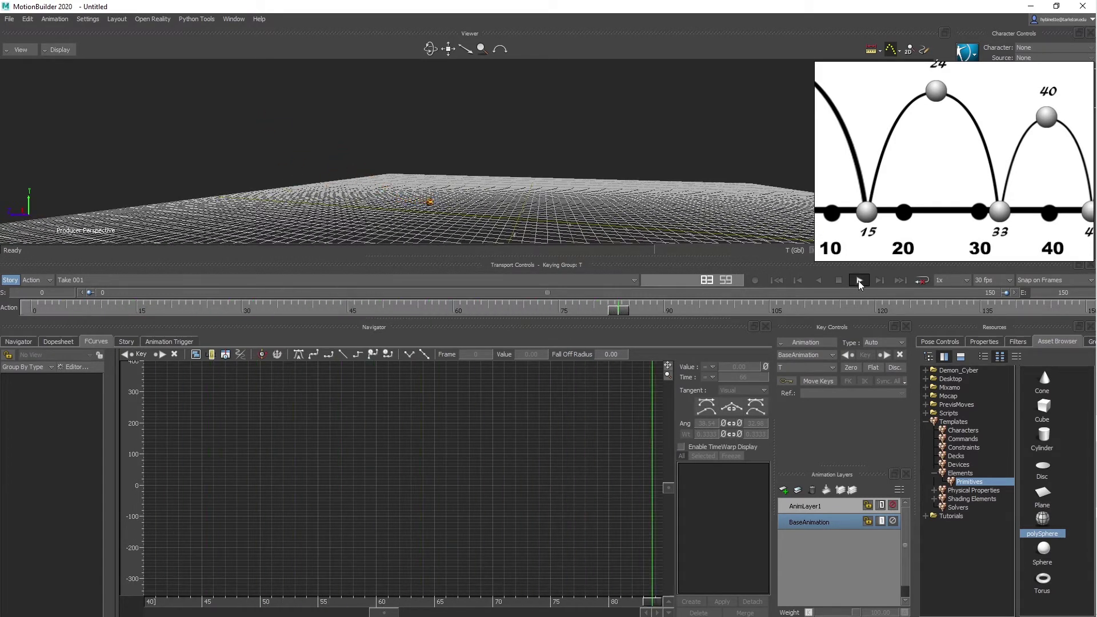
left_click(780, 281)
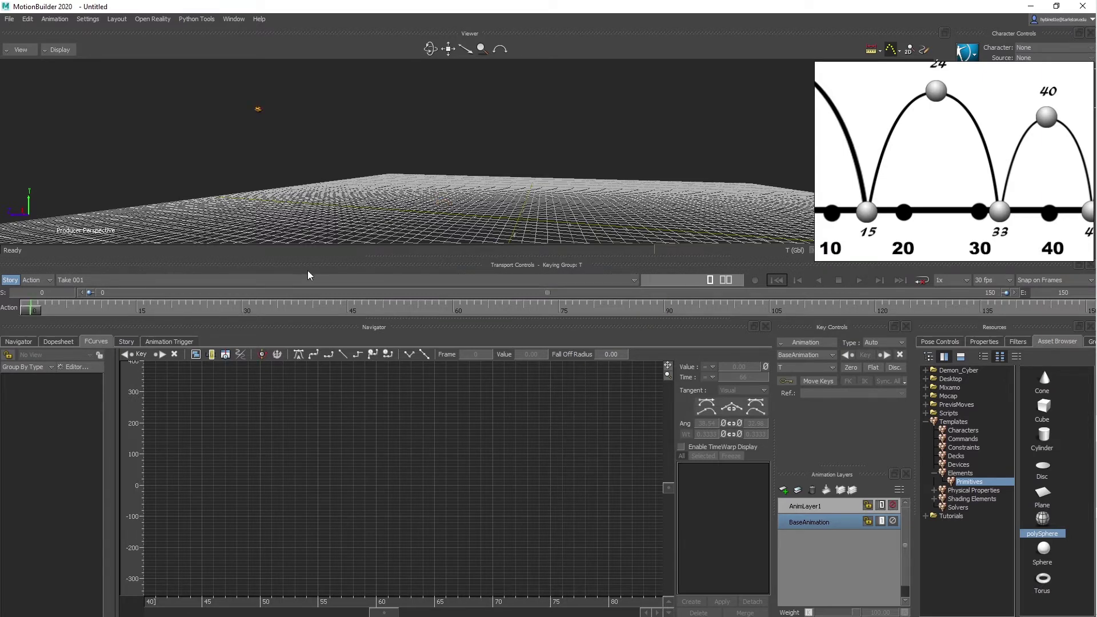
Step: Select the ball, switch to the right side view and frame the start of its bounce path
left_click(258, 109)
left_click_drag(284, 218, 318, 222, "ctrl+shift")
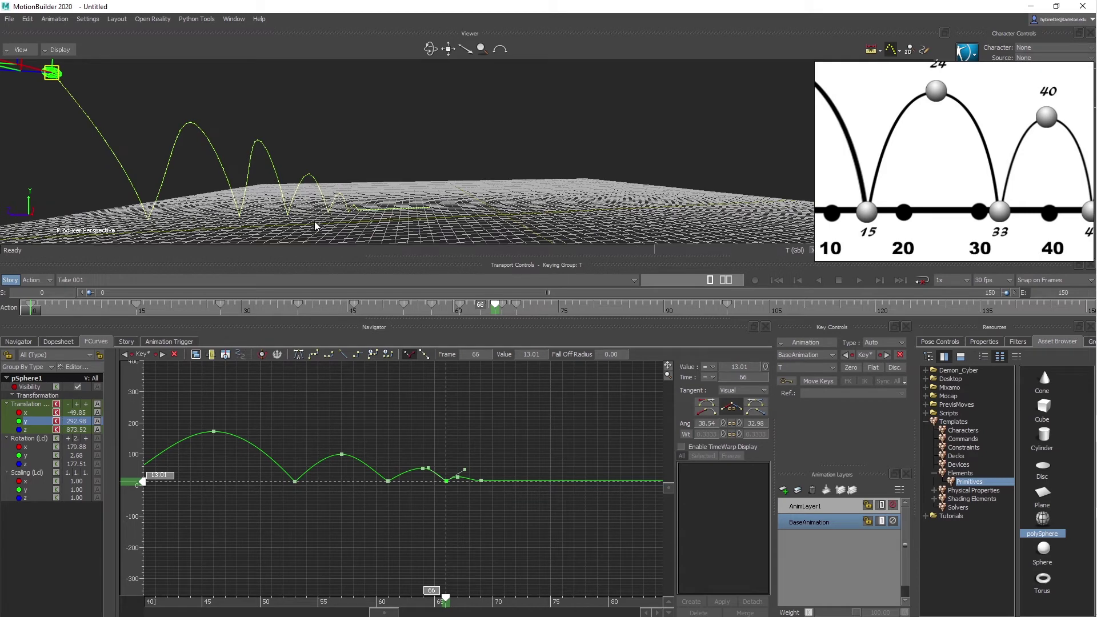
key("ctrl+r")
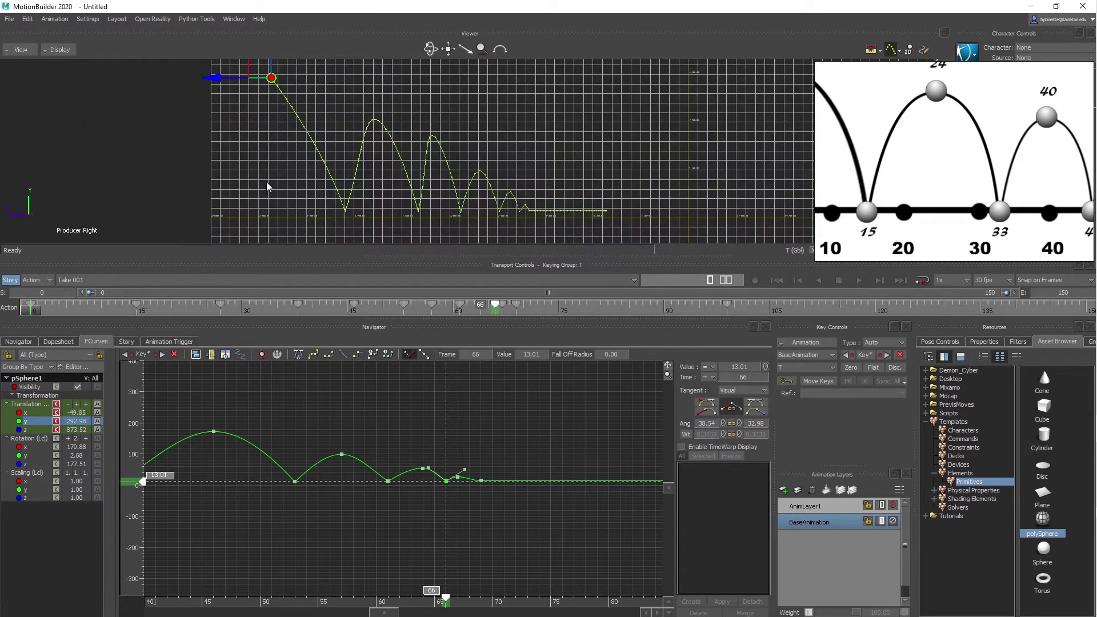
left_click_drag(247, 163, 265, 187, "shift")
left_click_drag(266, 187, 353, 172, "ctrl")
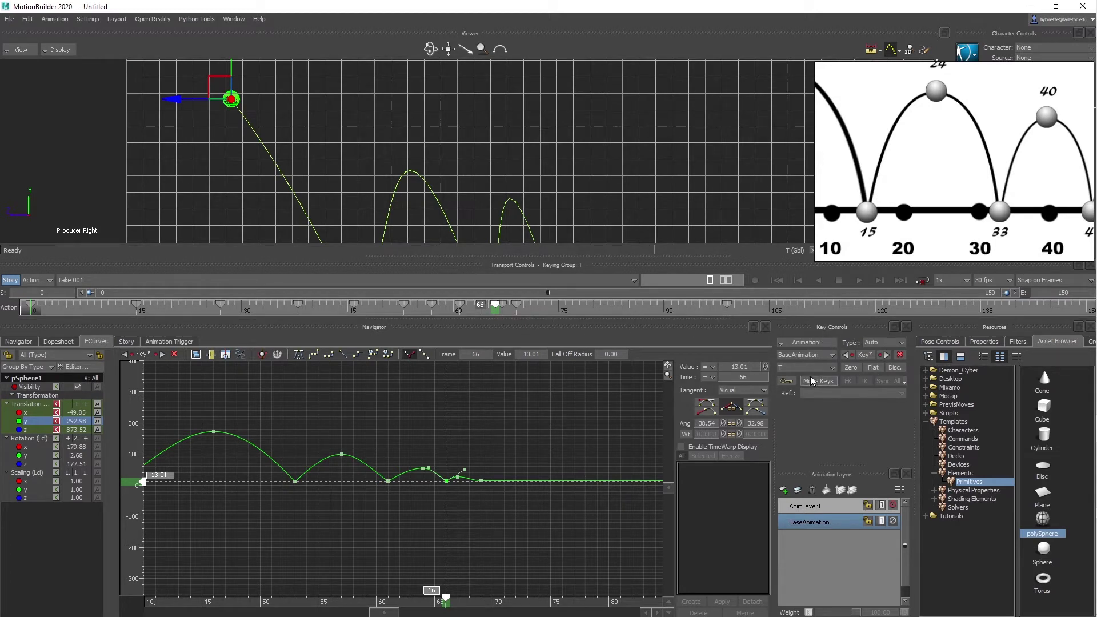
Step: Set the keying group to rotation (R) and activate the Rotate tool on the ball
left_click(828, 368)
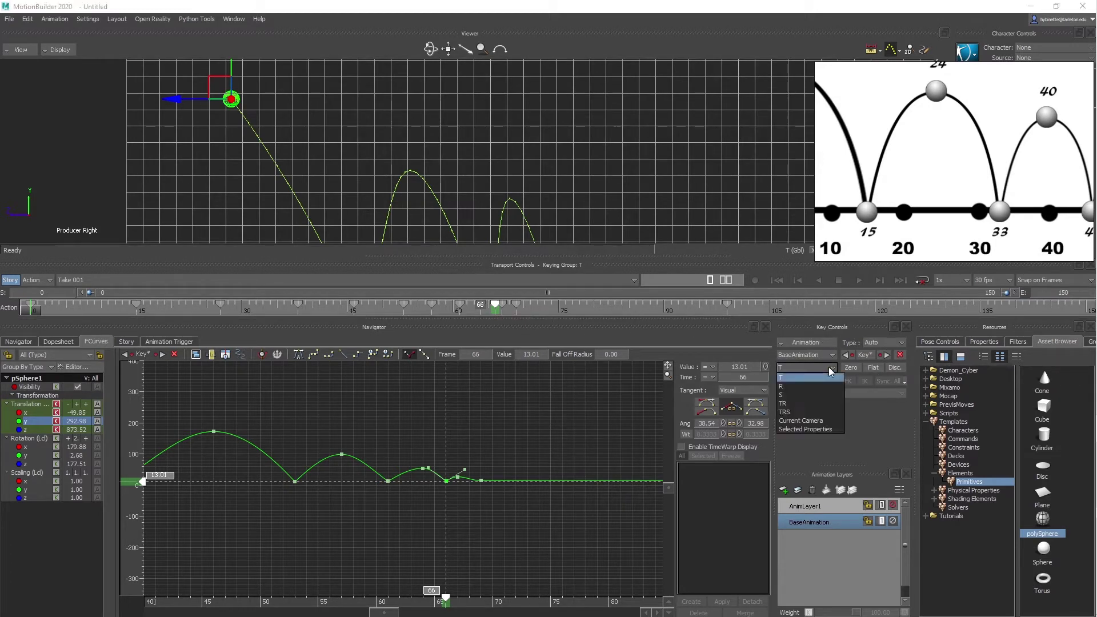
left_click(782, 386)
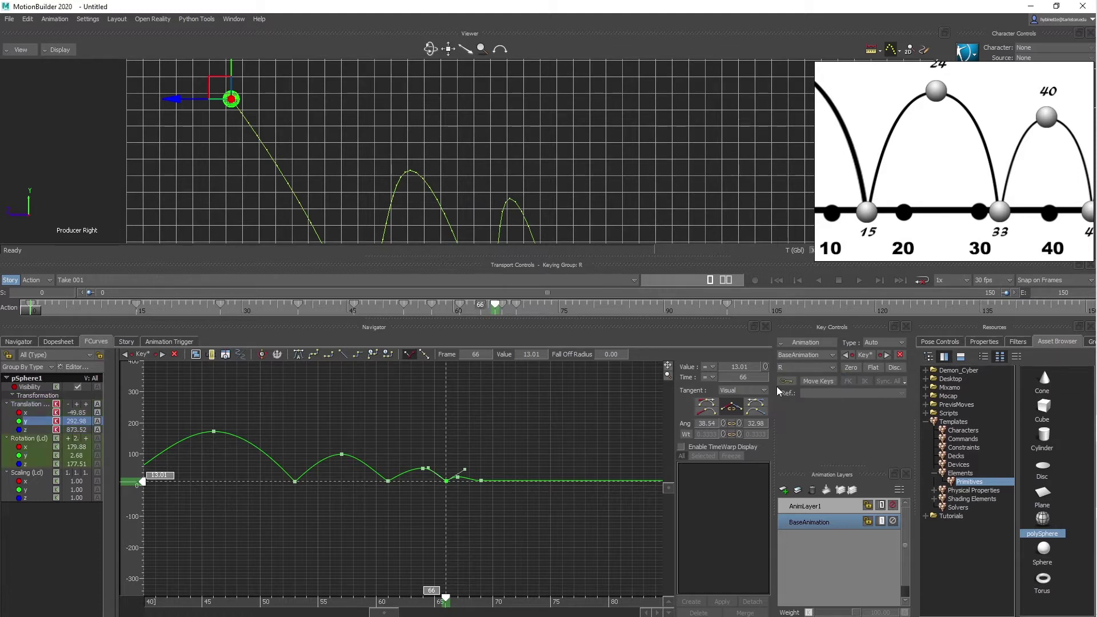
key("r")
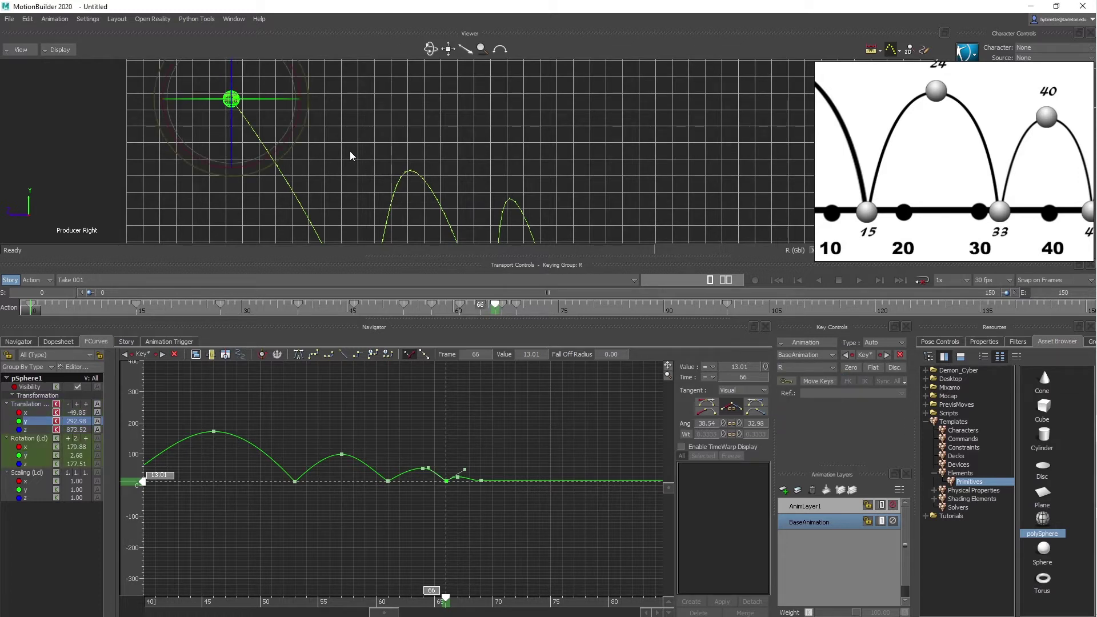
Step: At the frame 15 landing, rotate the ball forward to about 272 degrees in X and key it
left_click_drag(365, 97, 567, 136, "shift")
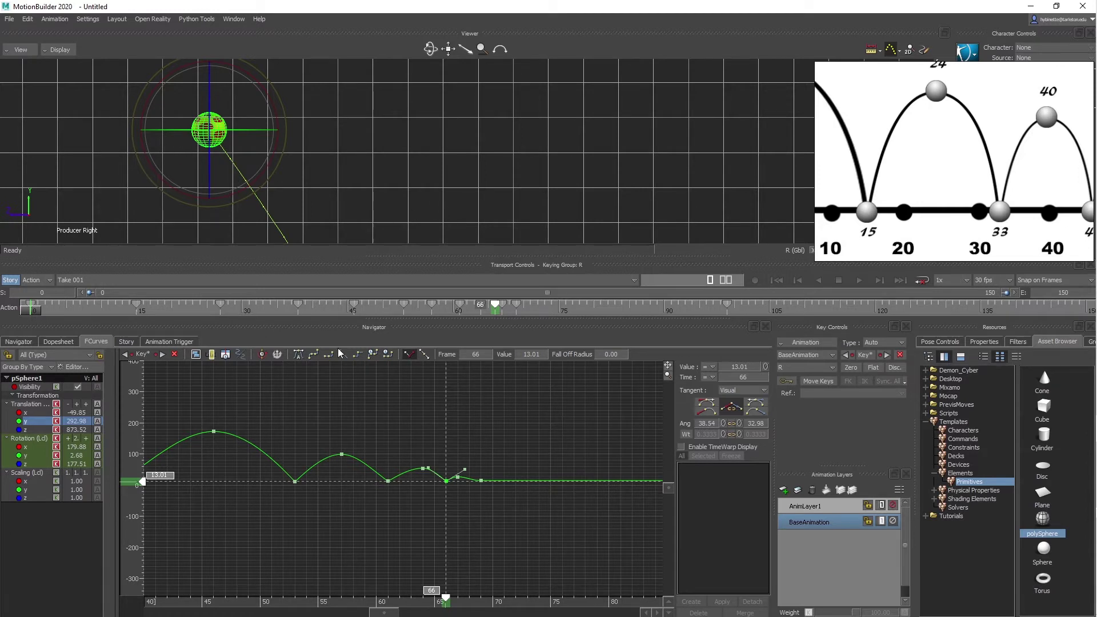
left_click_drag(304, 432, 535, 419, "shift")
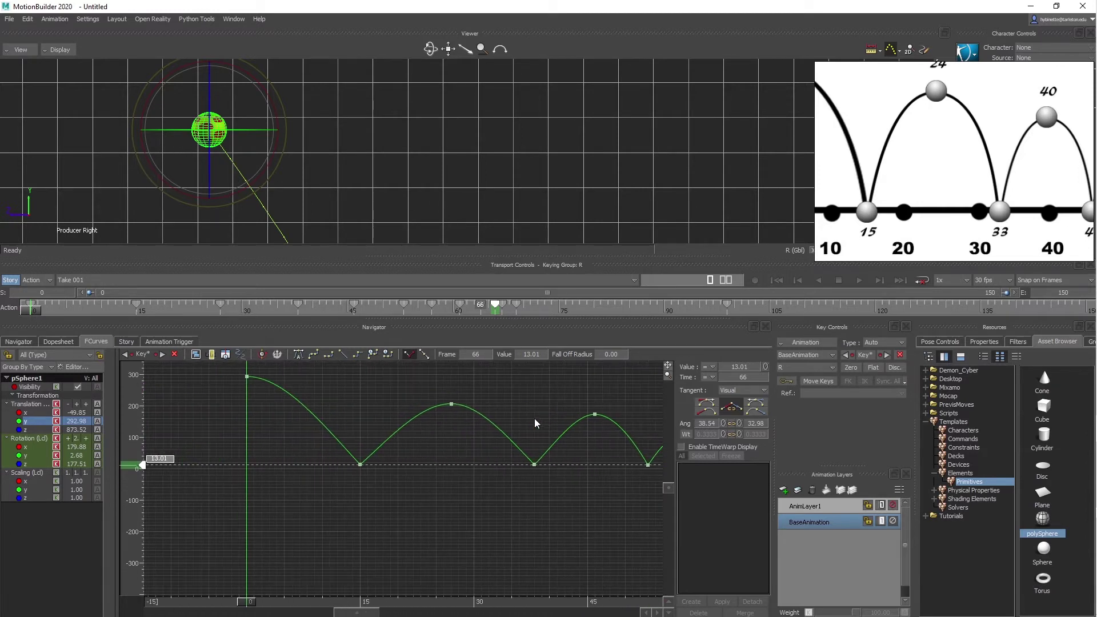
left_click_drag(374, 430, 408, 441, "shift")
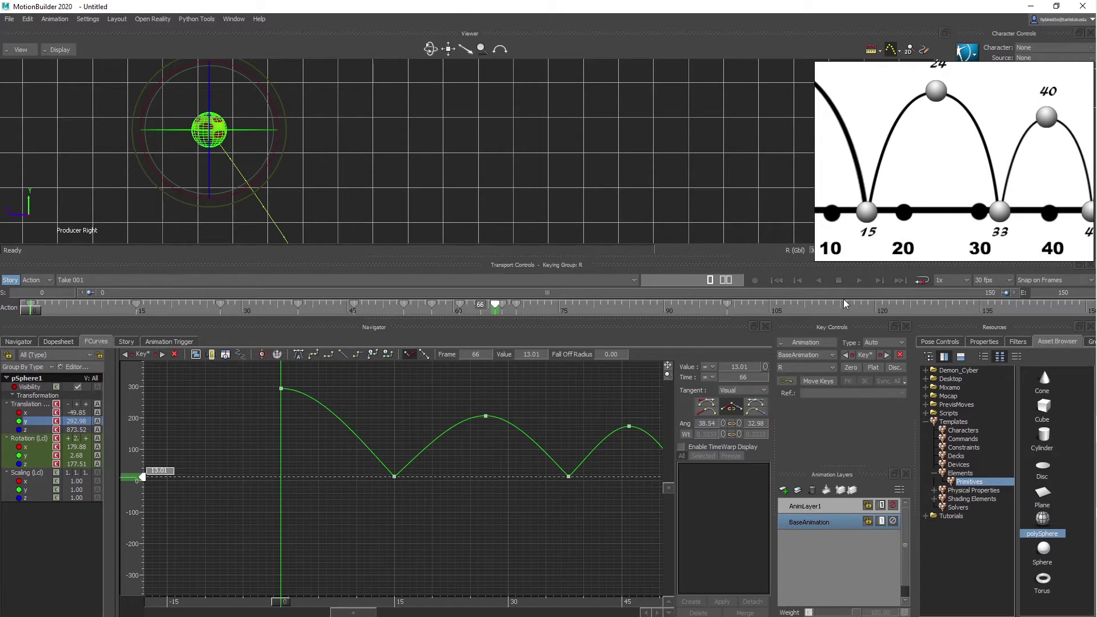
left_click_drag(410, 189, 432, 185, "shift")
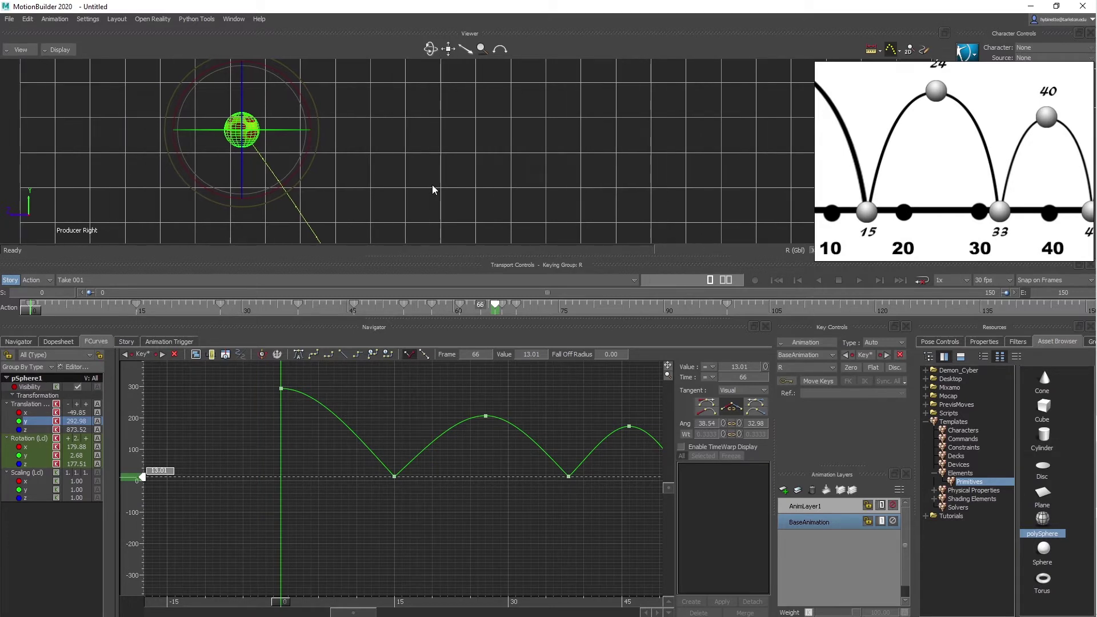
left_click_drag(31, 309, 138, 313)
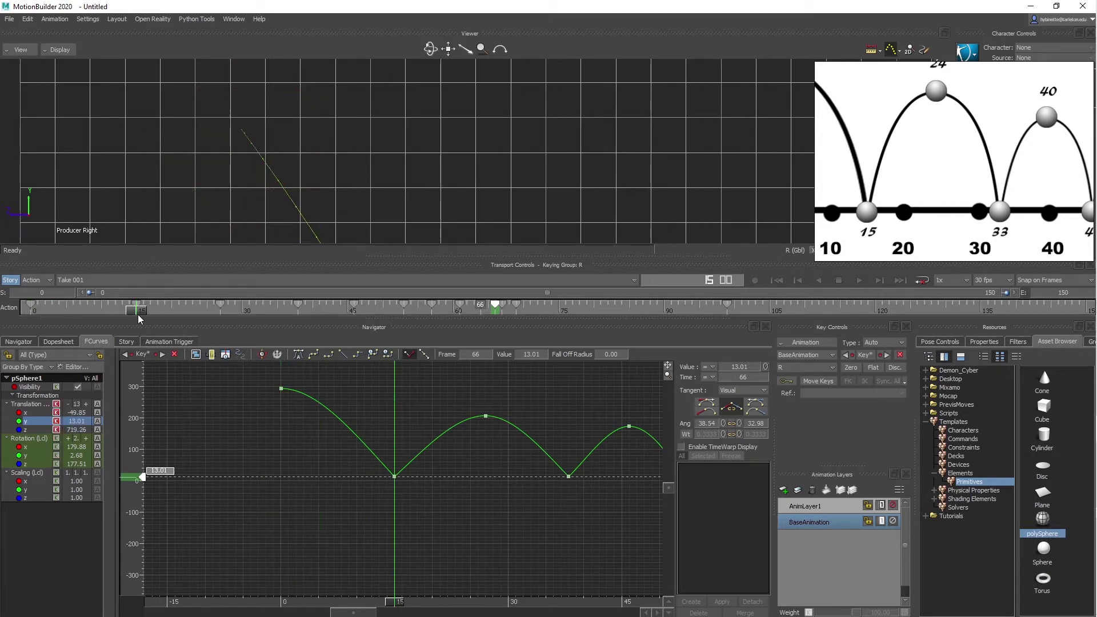
left_click_drag(318, 193, 503, 194, "shift")
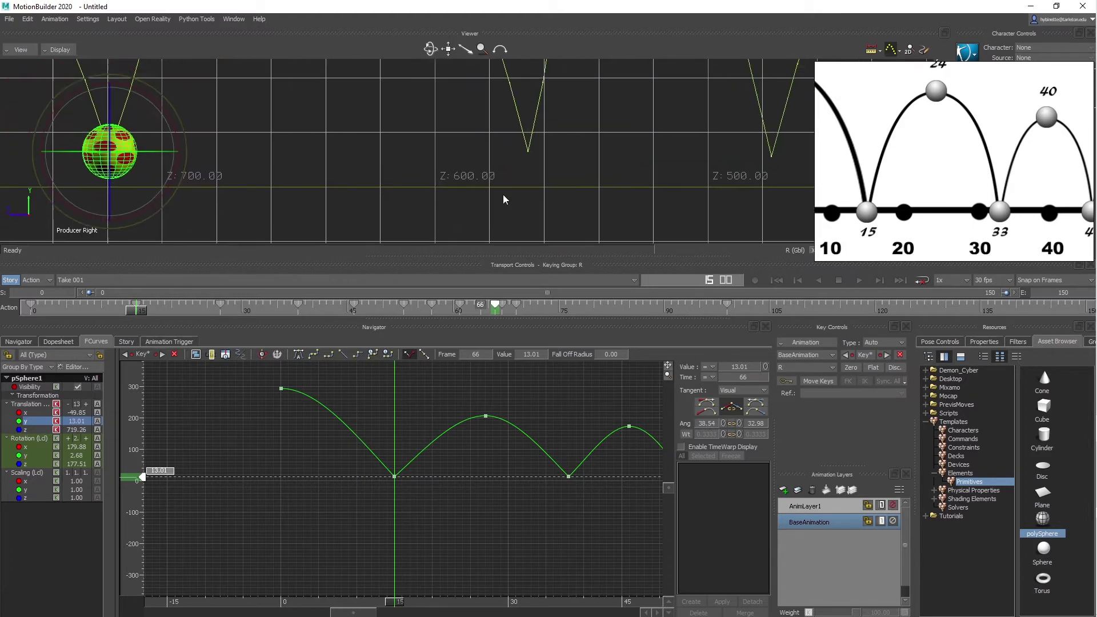
left_click_drag(311, 131, 412, 156, "shift")
left_click_drag(365, 128, 403, 190, "shift")
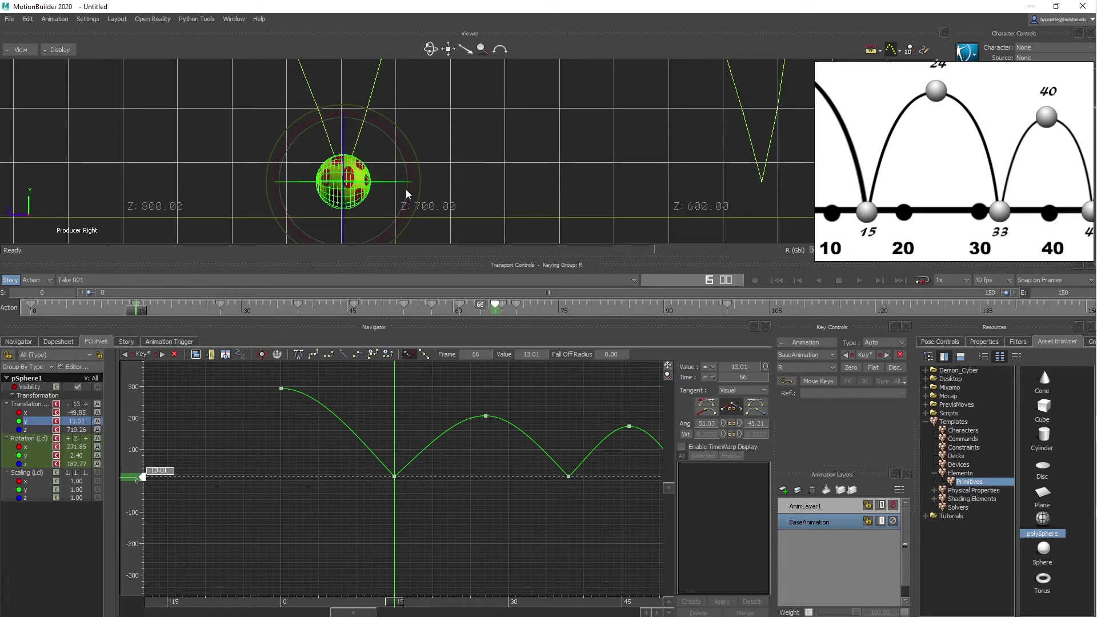
Step: At the frame 27 peak, rotate the ball forward to about 361 degrees in X and key the rotation
scroll(389, 146, "down", 3)
scroll(389, 146, "down", 2)
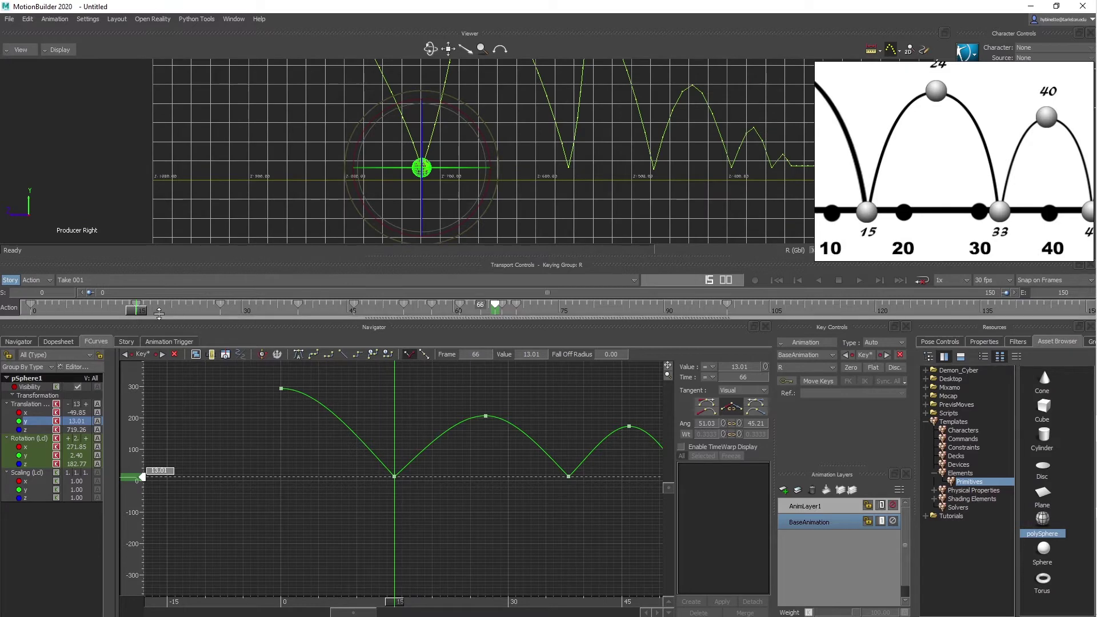
left_click_drag(136, 308, 220, 310)
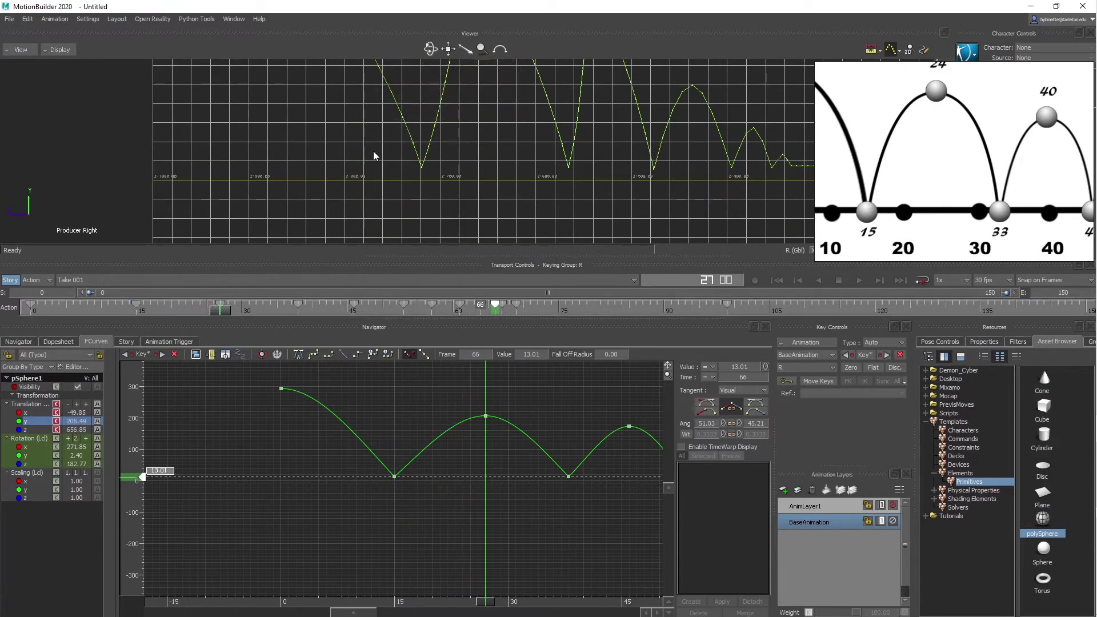
scroll(373, 151, "up", 4)
left_click_drag(435, 166, 421, 227, "shift")
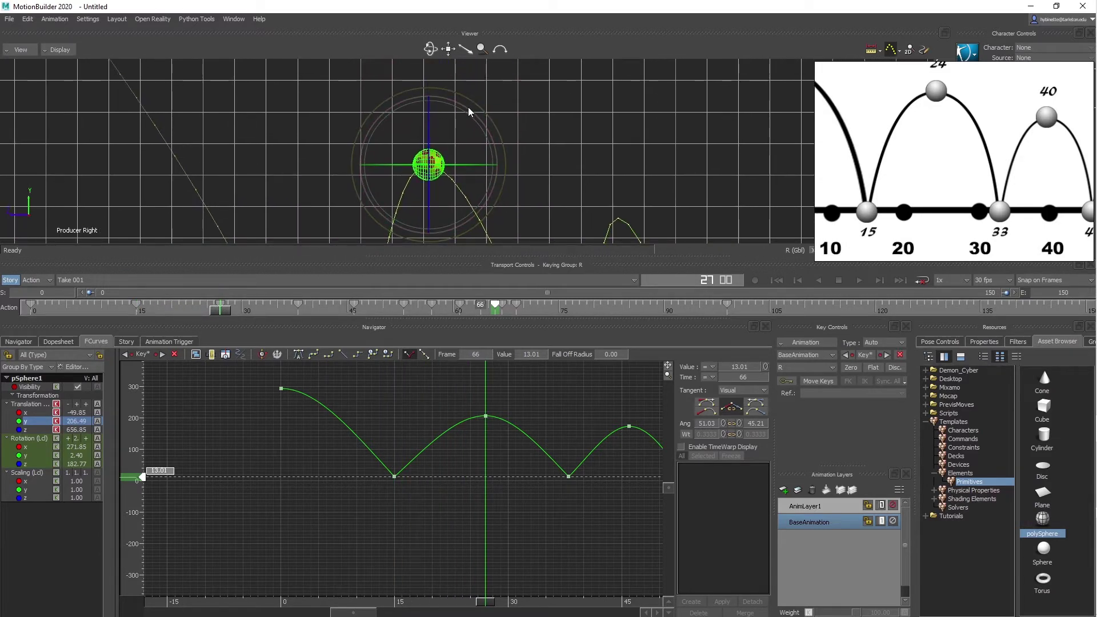
left_click_drag(468, 107, 492, 167)
key("k")
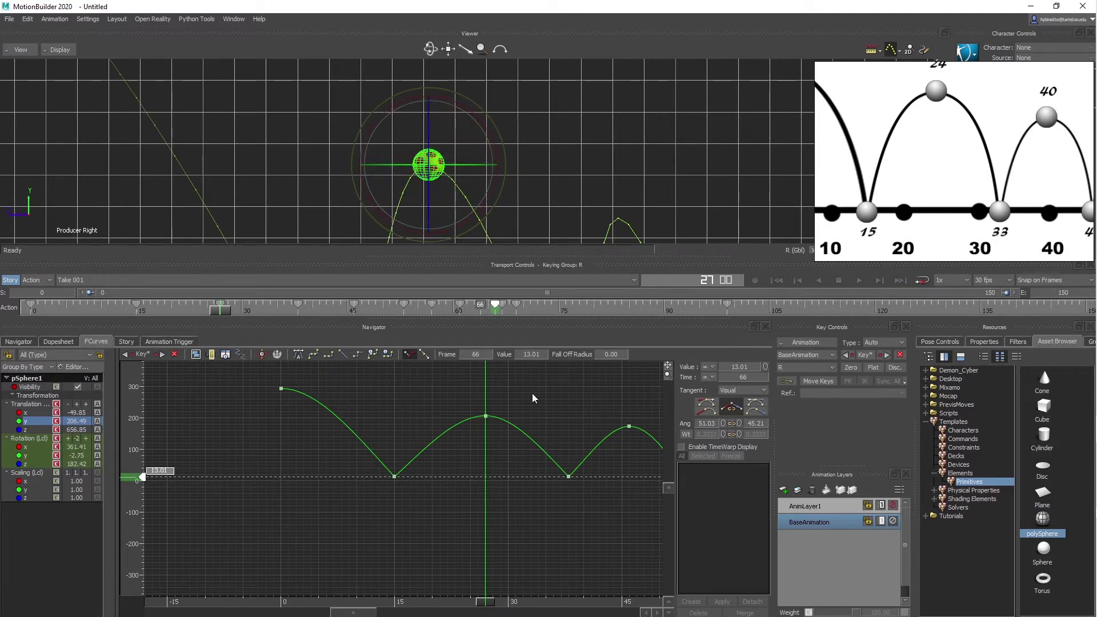
Step: At the frame 38 landing, rotate the ball forward to about 449 degrees in X and key it
left_click_drag(525, 531, 464, 470, "shift")
left_click_drag(422, 605, 508, 604)
left_click_drag(455, 134, 437, 25, "shift")
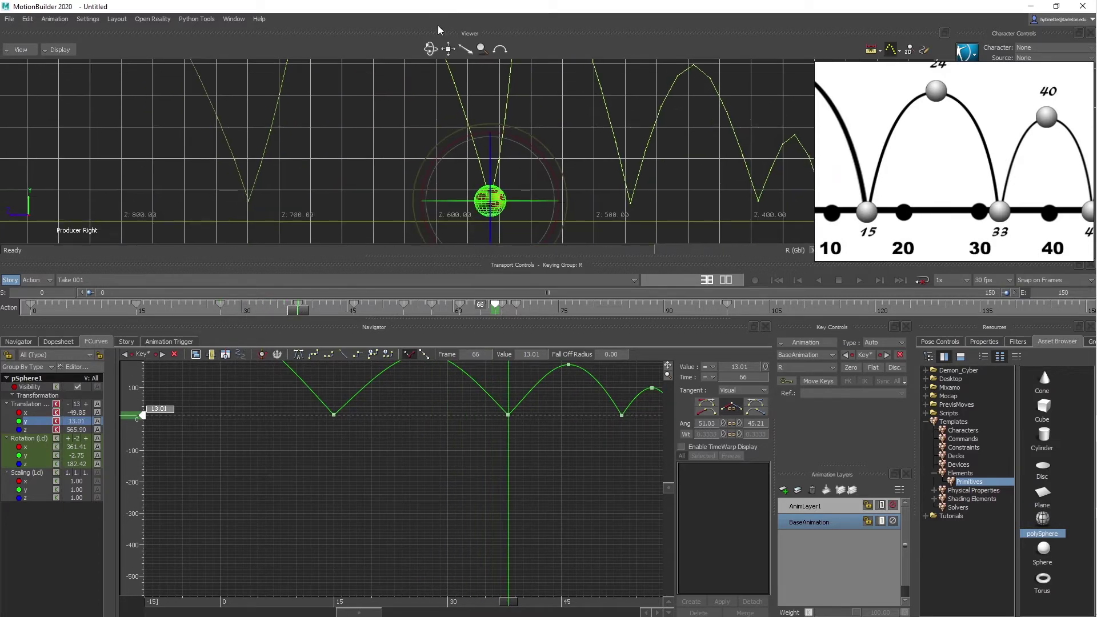
left_click_drag(466, 168, 503, 183, "shift")
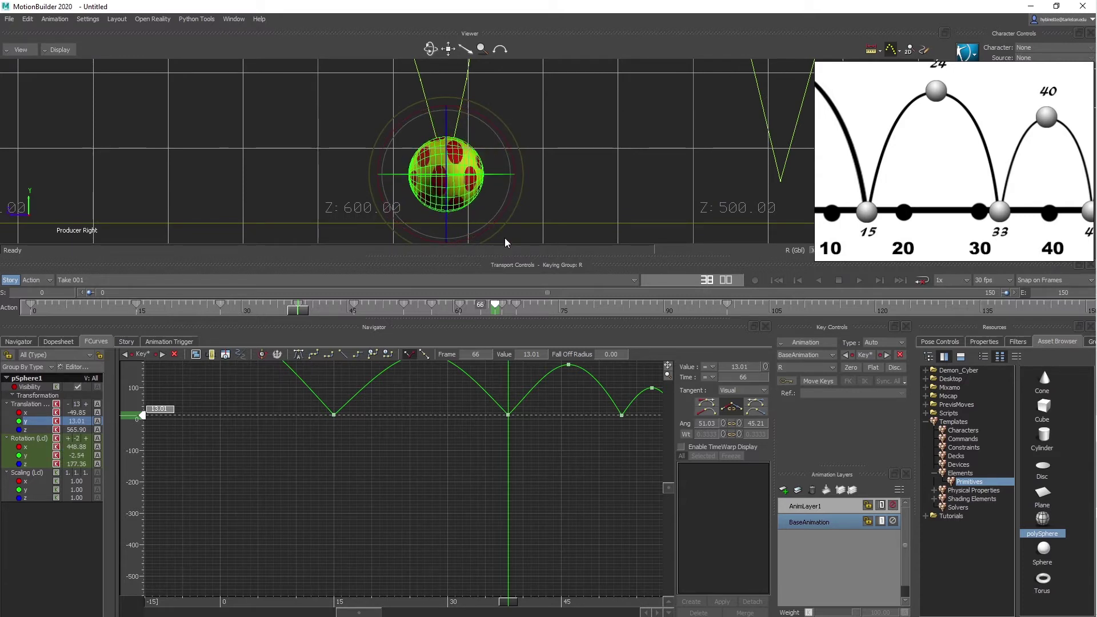
Step: At the frame 46 peak, rotate the ball forward to about 540 degrees in X and key it
left_click_drag(513, 601, 569, 597)
scroll(453, 193, "down", 6)
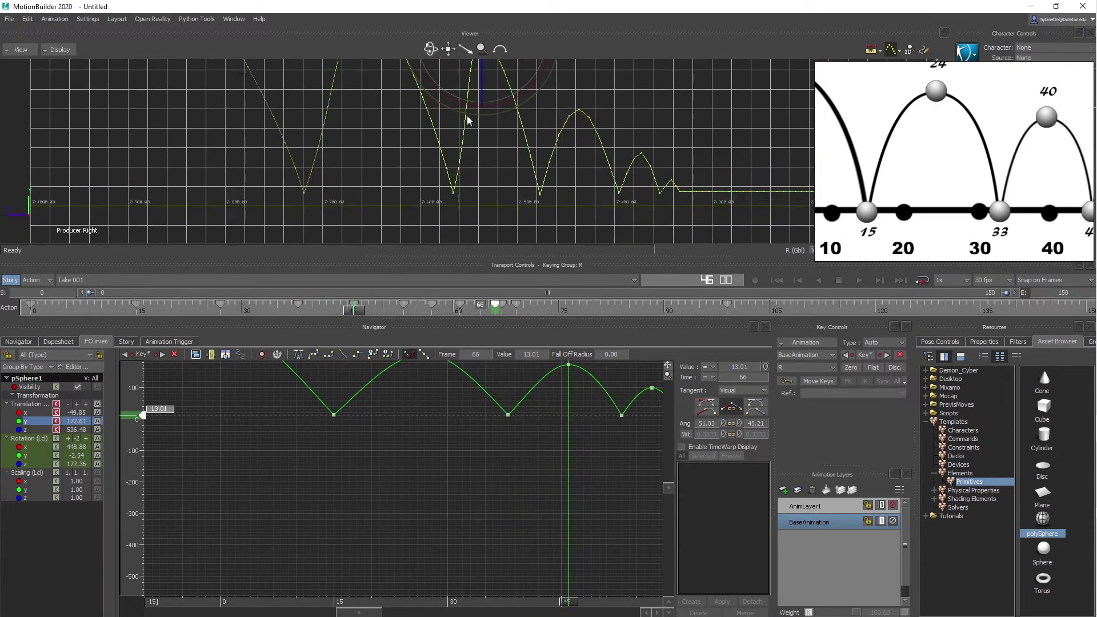
left_click_drag(472, 65, 439, 187, "shift")
scroll(474, 186, "up", 3)
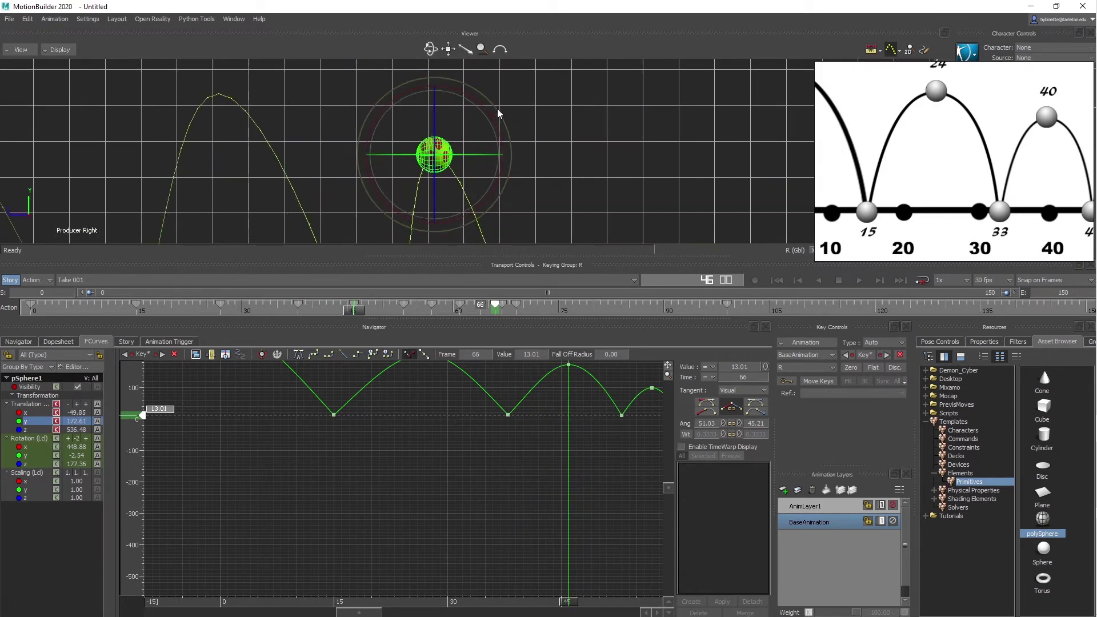
left_click_drag(497, 109, 494, 179)
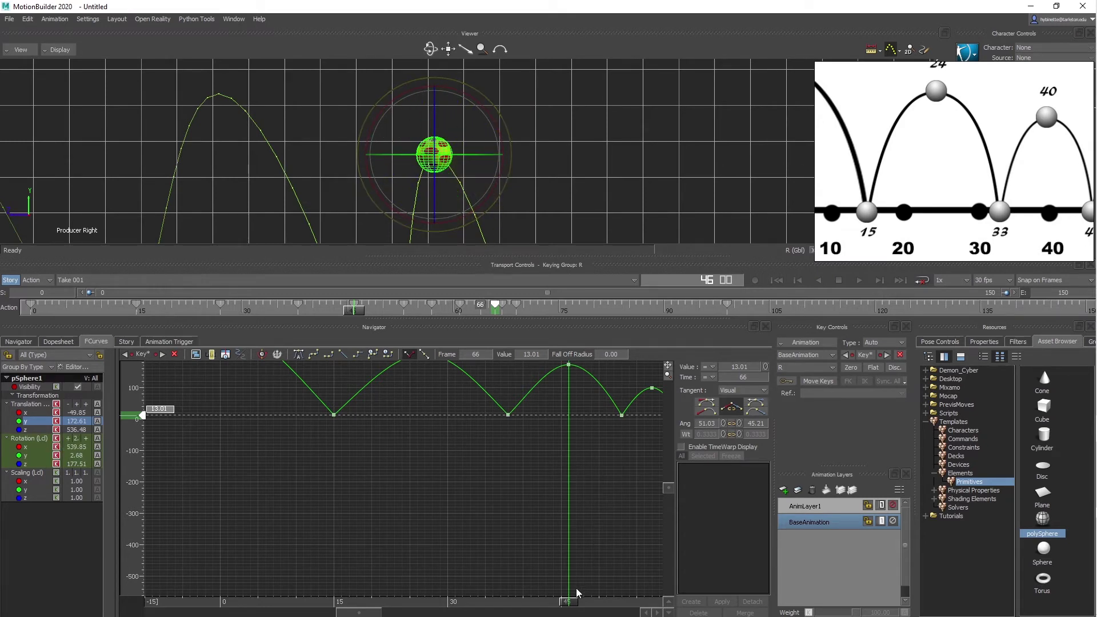
Step: At the frame 53 landing, rotate the ball forward about a quarter turn to 630.6 degrees in X and key it
left_click_drag(576, 594, 622, 601)
left_click_drag(587, 101, 520, 15, "shift")
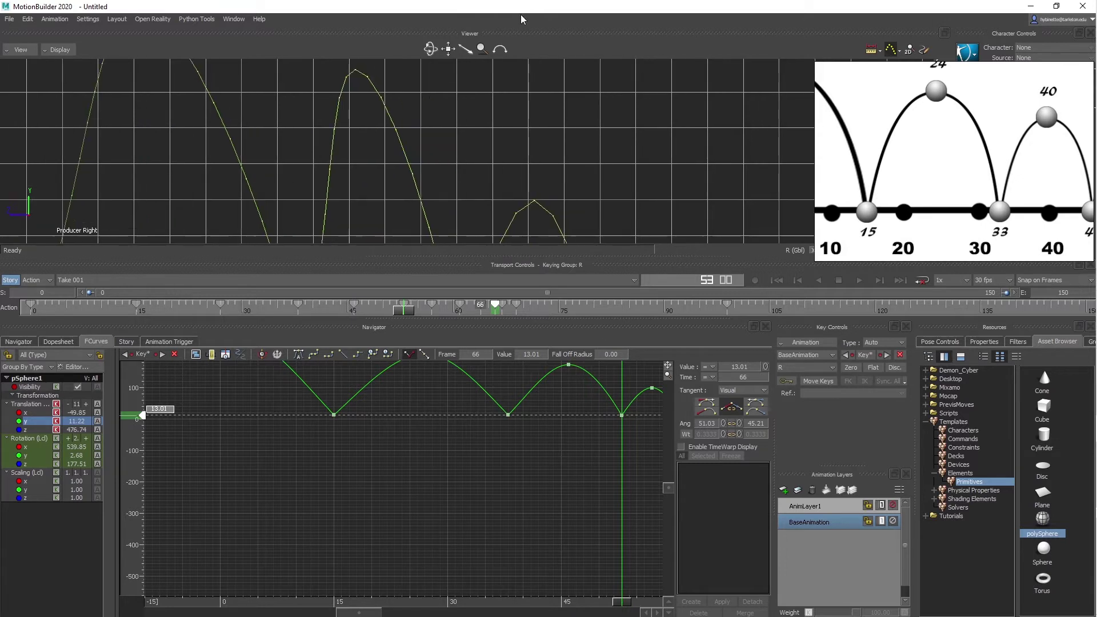
left_click_drag(571, 229, 522, 88, "shift")
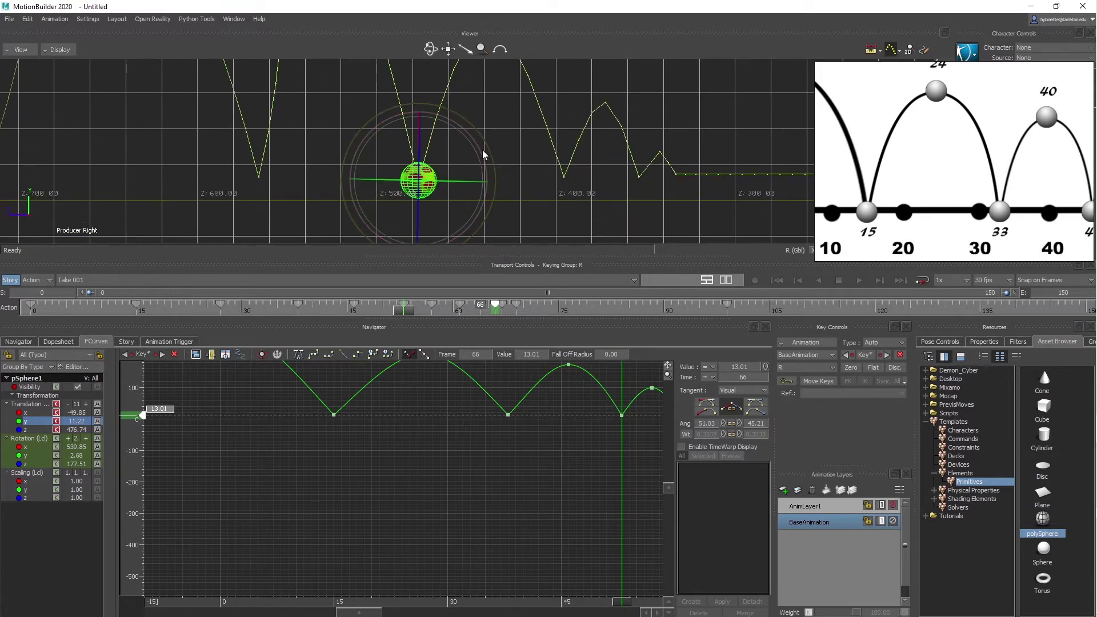
left_click_drag(482, 150, 469, 215)
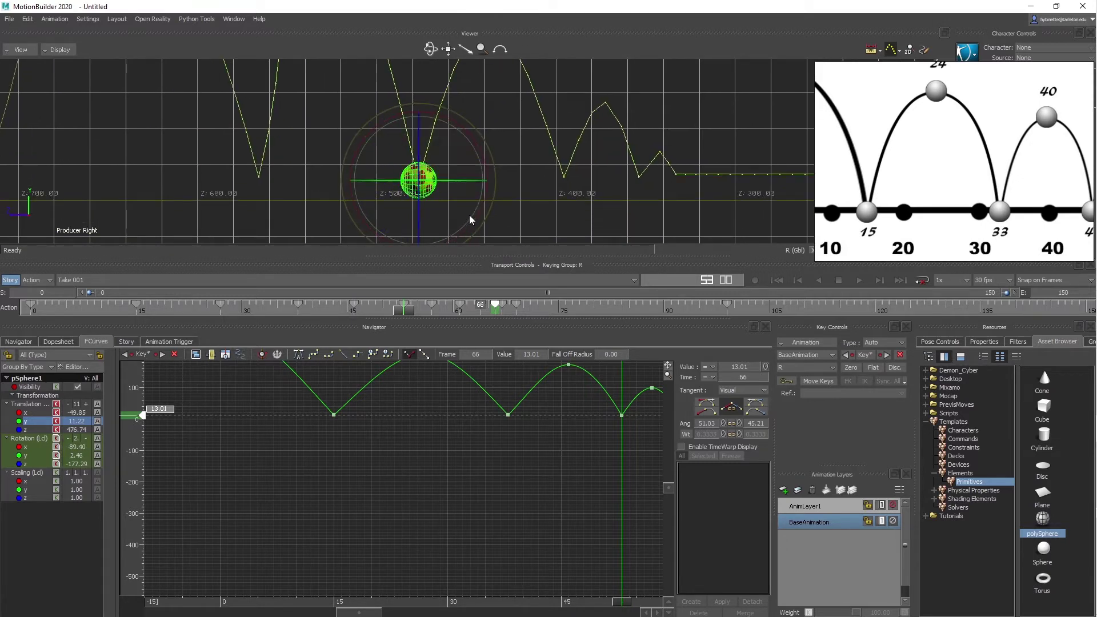
Step: At the frame 57 peak, rotate the ball forward to about 720 degrees in X and key it
left_click_drag(511, 116, 487, 154, "shift")
left_click_drag(409, 311, 429, 312)
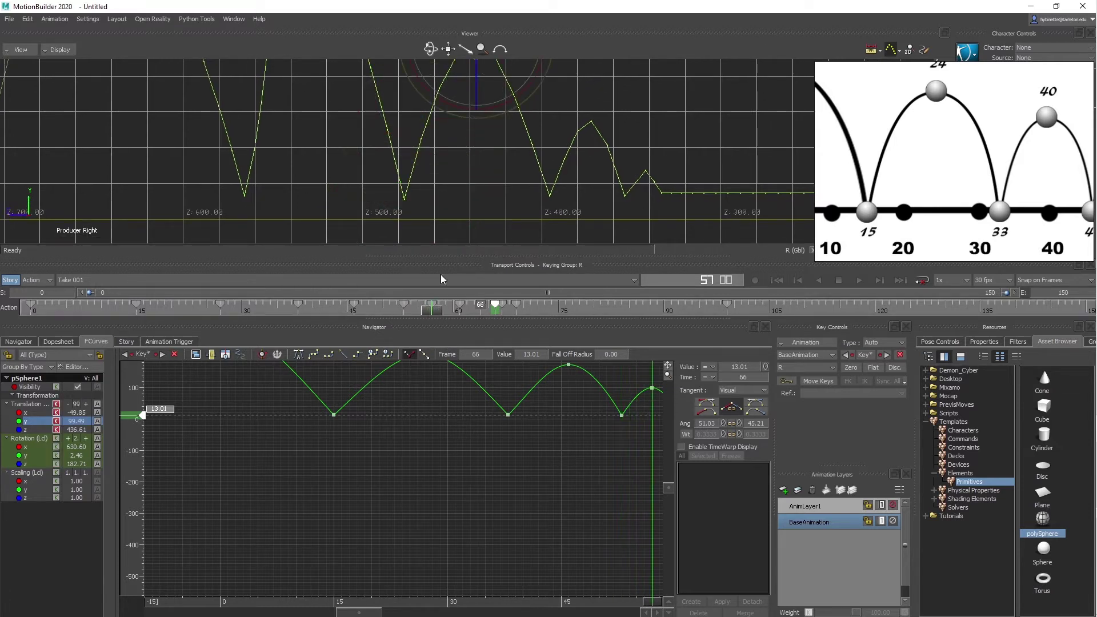
left_click_drag(464, 152, 431, 246, "shift")
left_click_drag(488, 81, 477, 178)
Step: Recheck the spin from frame 53 to 57, and turn the ball further at frame 57 to about 810 degrees in X
left_click_drag(553, 368, 332, 358, "shift")
left_click_drag(331, 357, 323, 363, "shift")
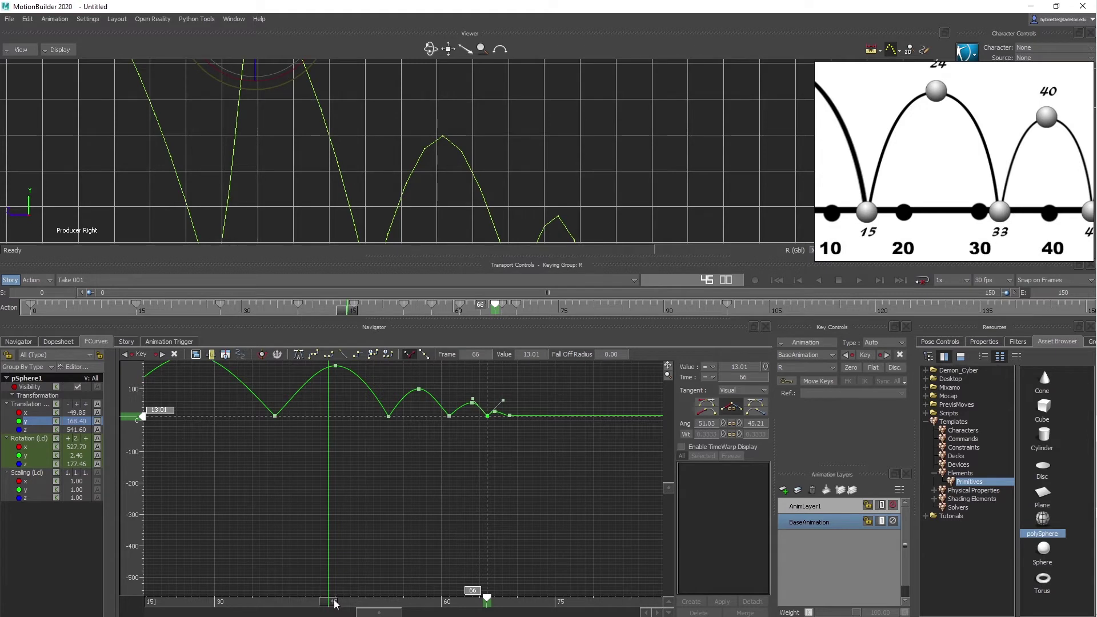
left_click_drag(334, 603, 391, 604)
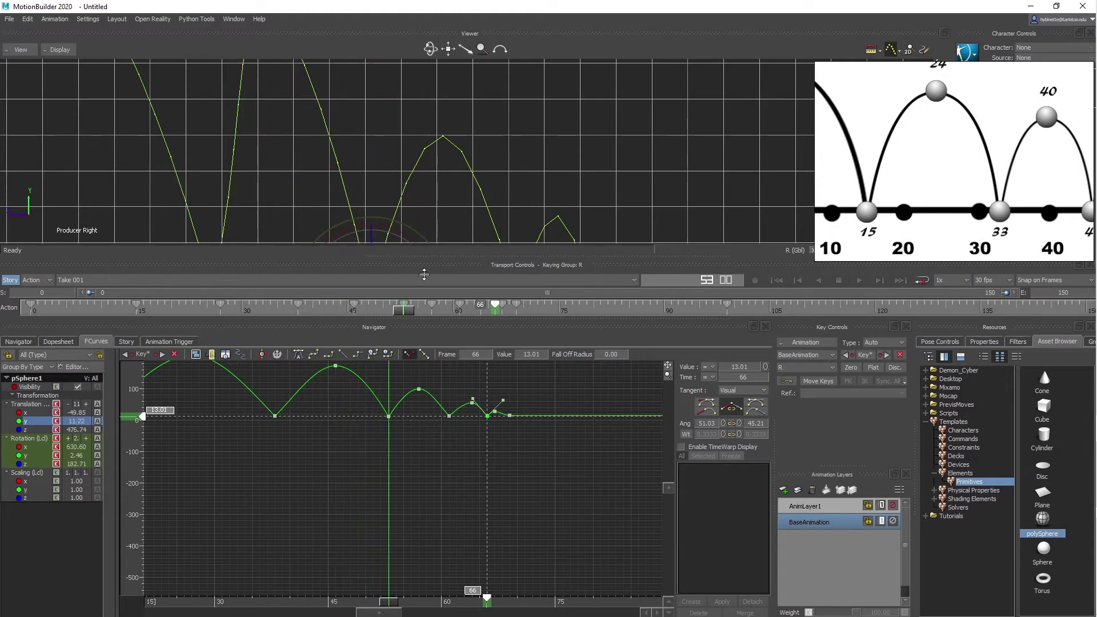
left_click_drag(425, 218, 481, 176, "shift")
left_click_drag(400, 600, 419, 601)
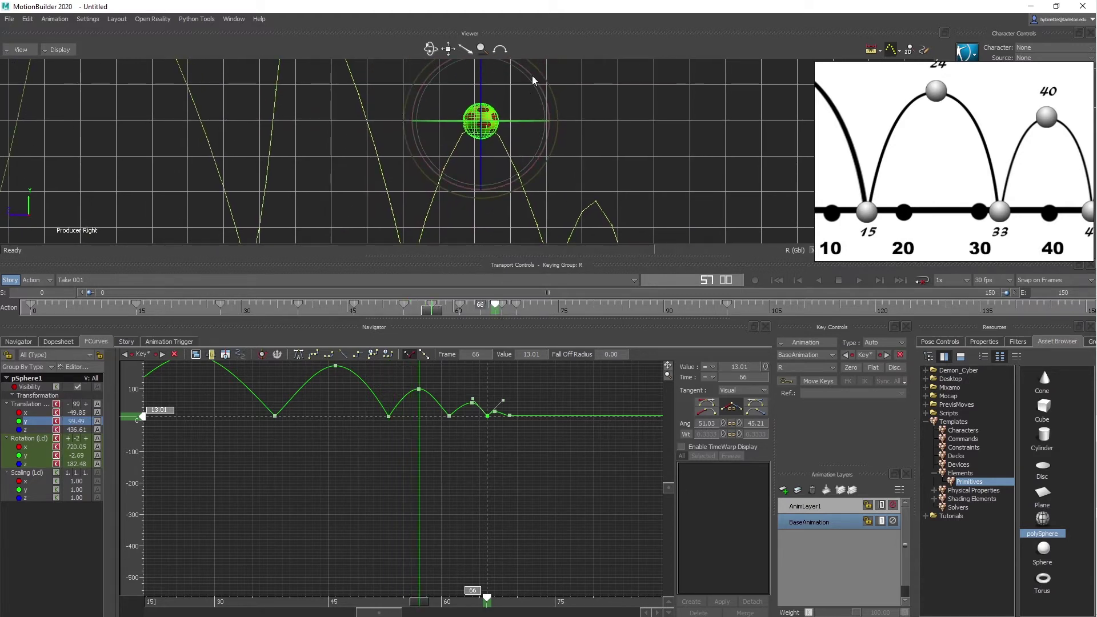
left_click_drag(532, 76, 523, 163)
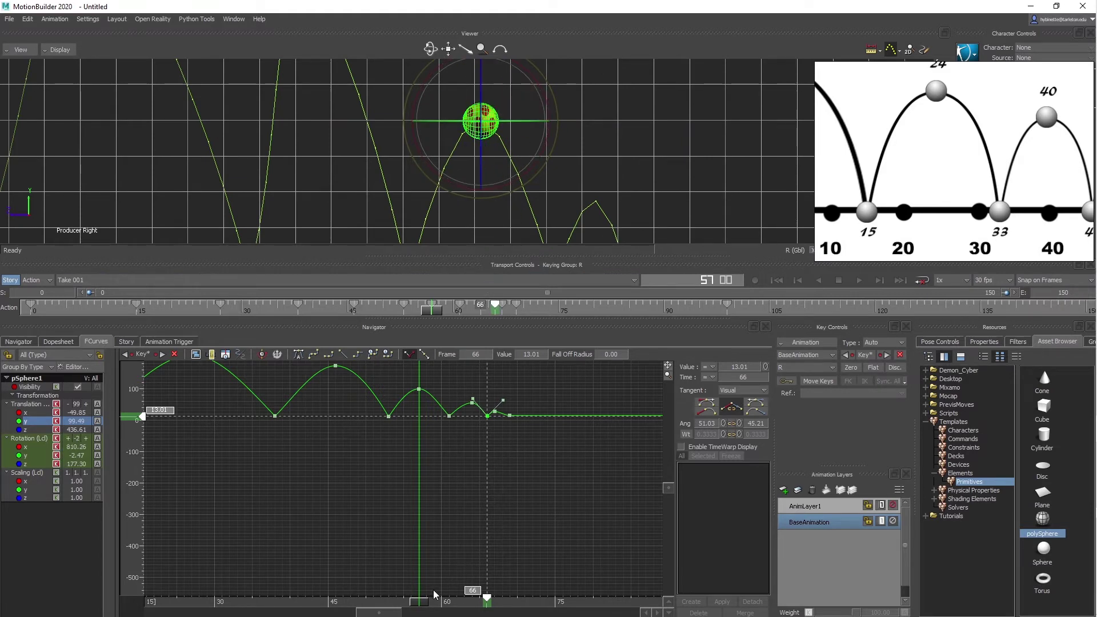
Step: At the frame 61 landing, rotate the ball forward to about 899 degrees in X and key it
left_click_drag(427, 603, 450, 601)
left_click_drag(506, 149, 462, 61, "shift")
left_click_drag(535, 125, 558, 221)
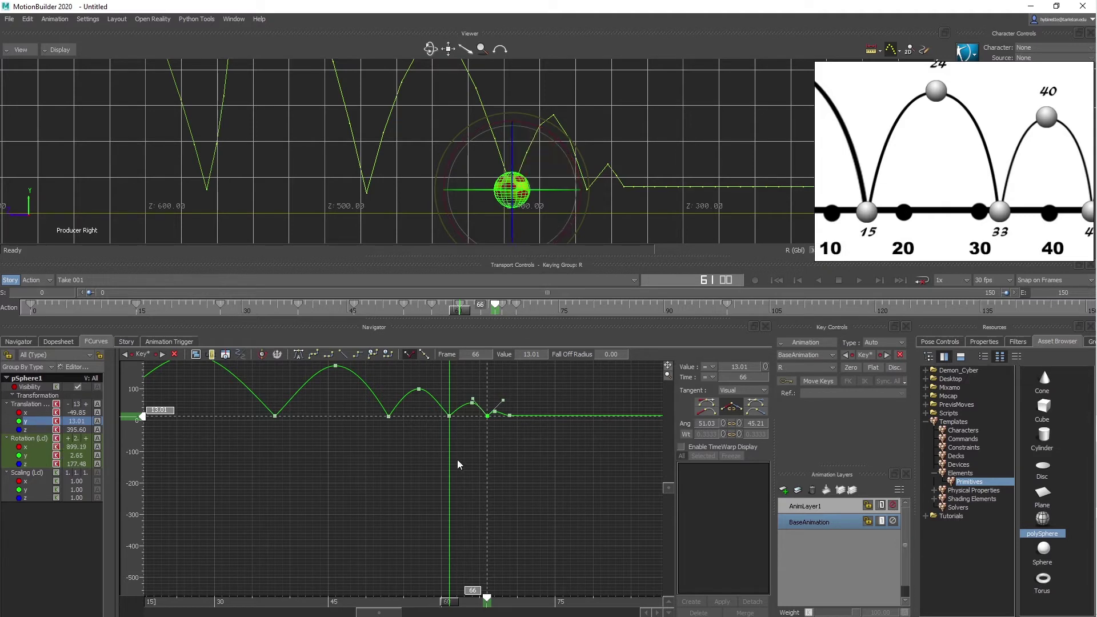
Step: Key the ball's X rotation at about 990 degrees on frame 64 and 1078 degrees on frame 66, ending on frame 67
left_click_drag(451, 604, 474, 603)
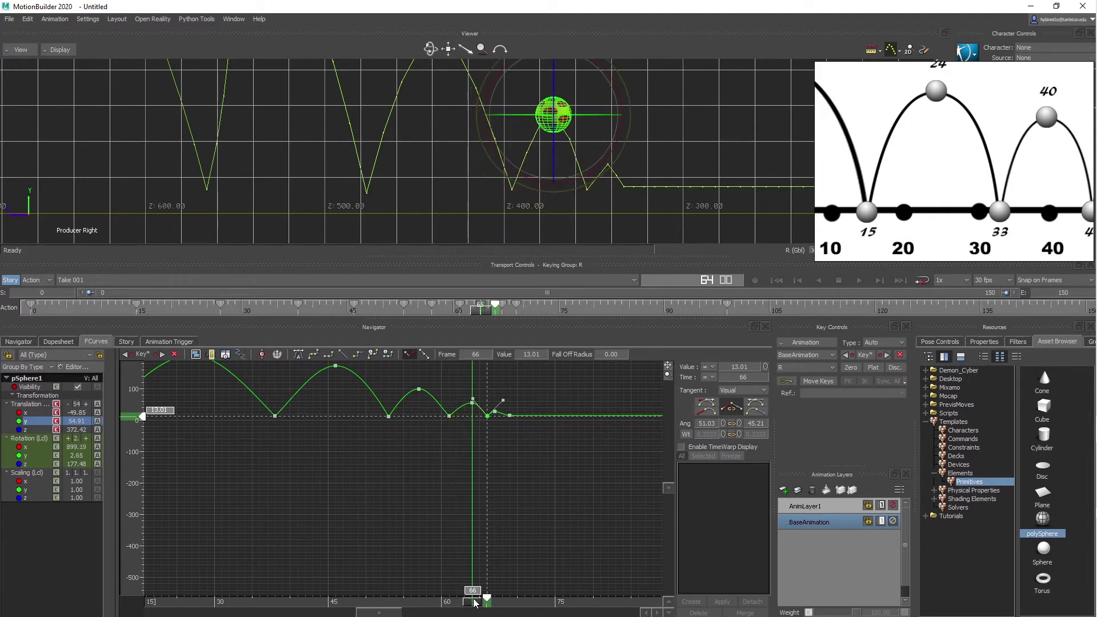
left_click_drag(616, 85, 595, 155)
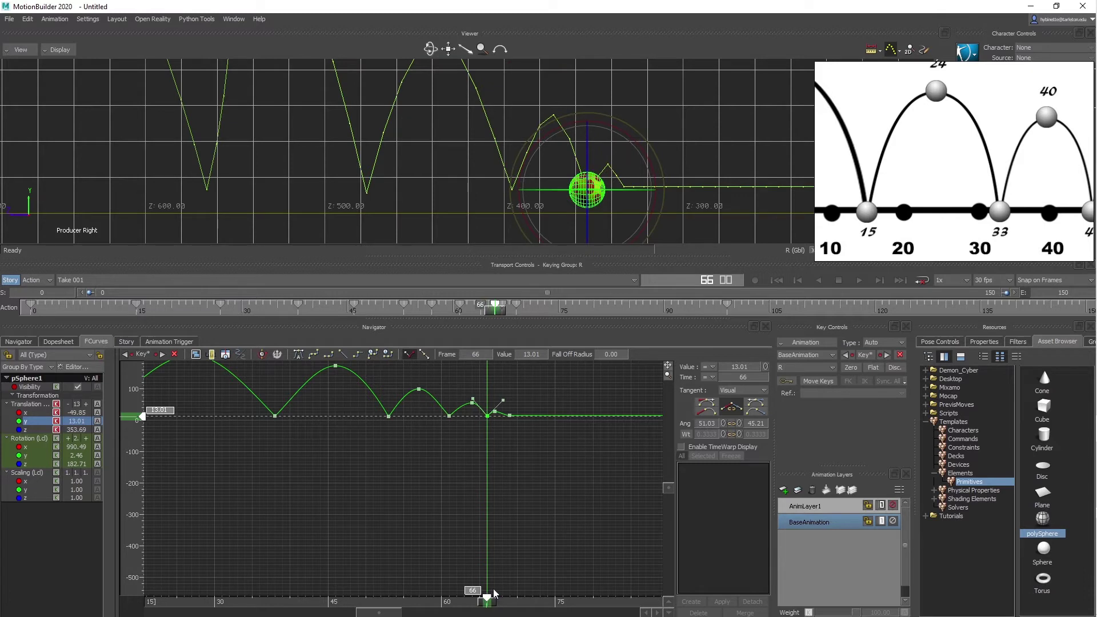
left_click_drag(593, 127, 614, 142)
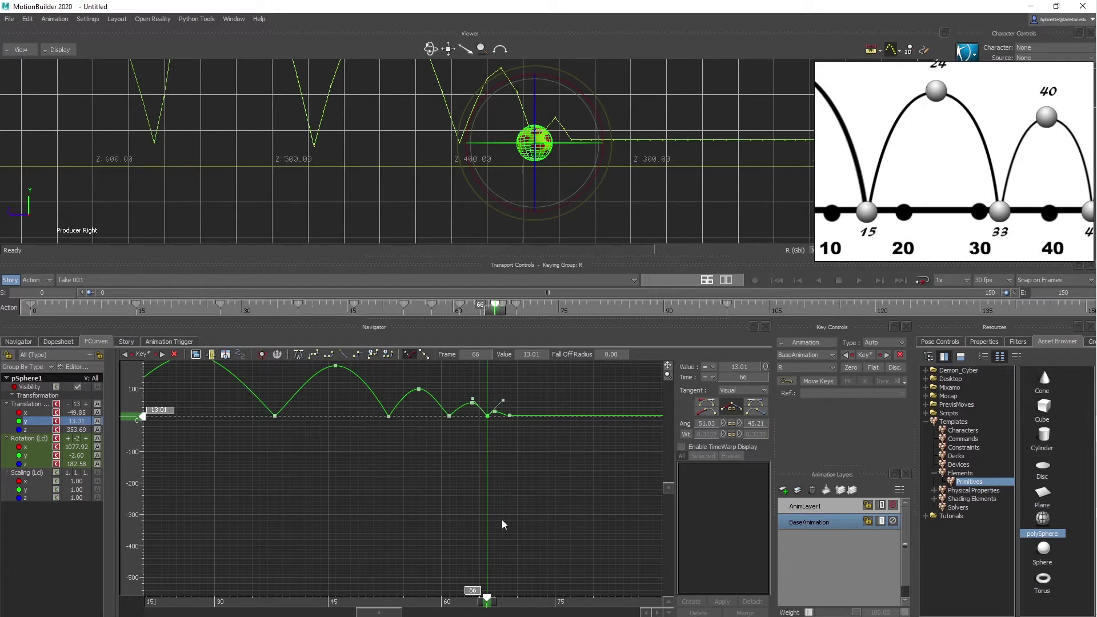
left_click(502, 603)
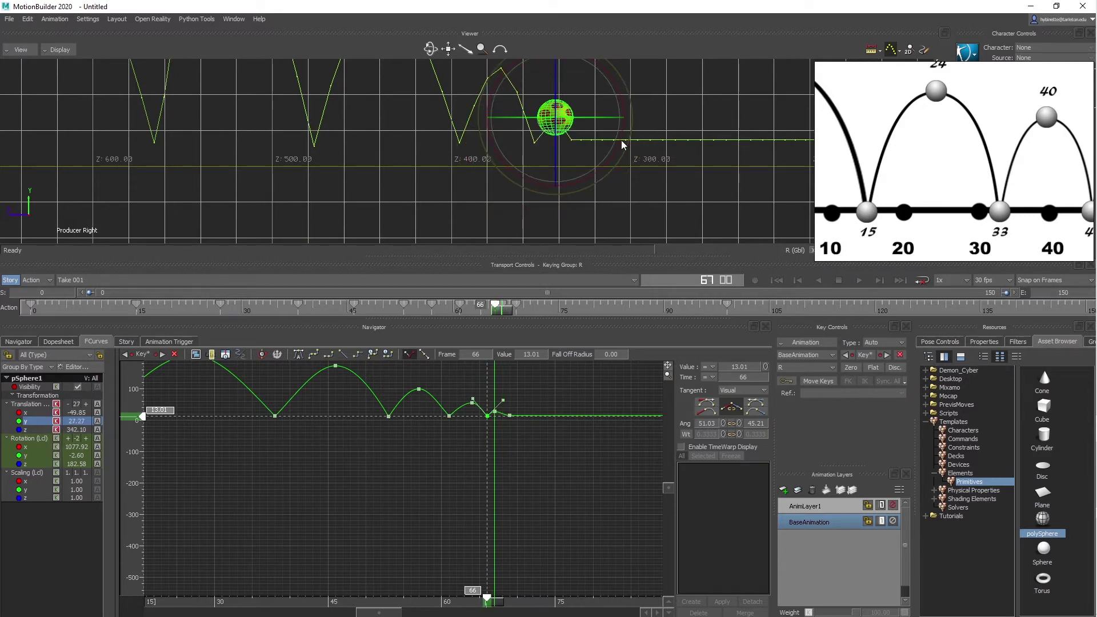
Step: Rotate the ball forward and key its X rotation at about 1165 degrees on frame 67 and 1254 degrees on frame 70
left_click_drag(617, 83, 597, 154)
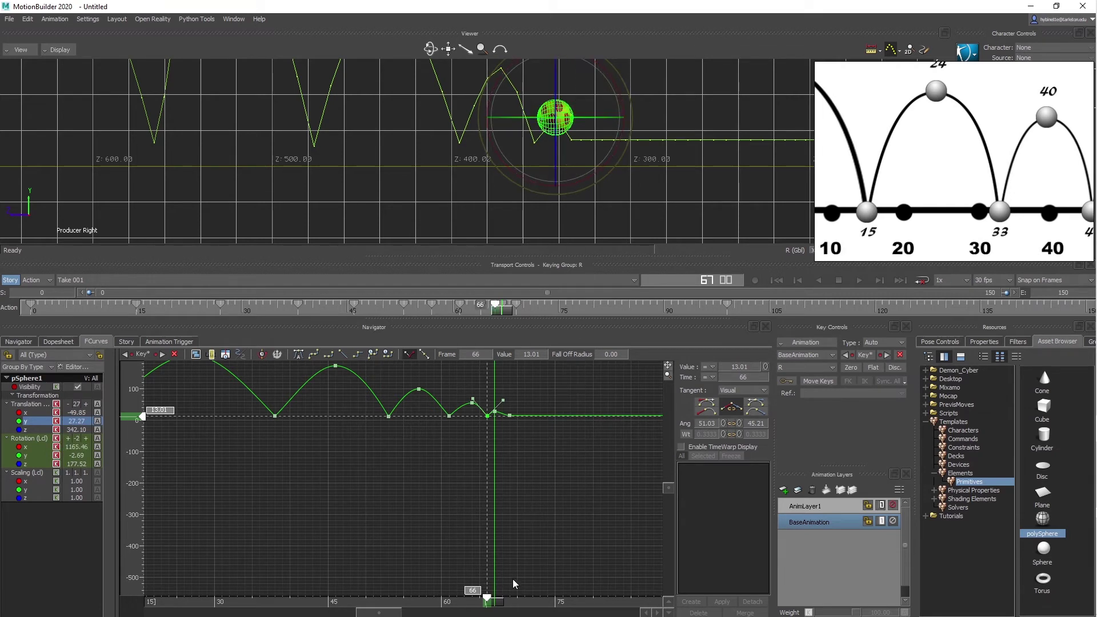
left_click_drag(500, 602, 522, 604)
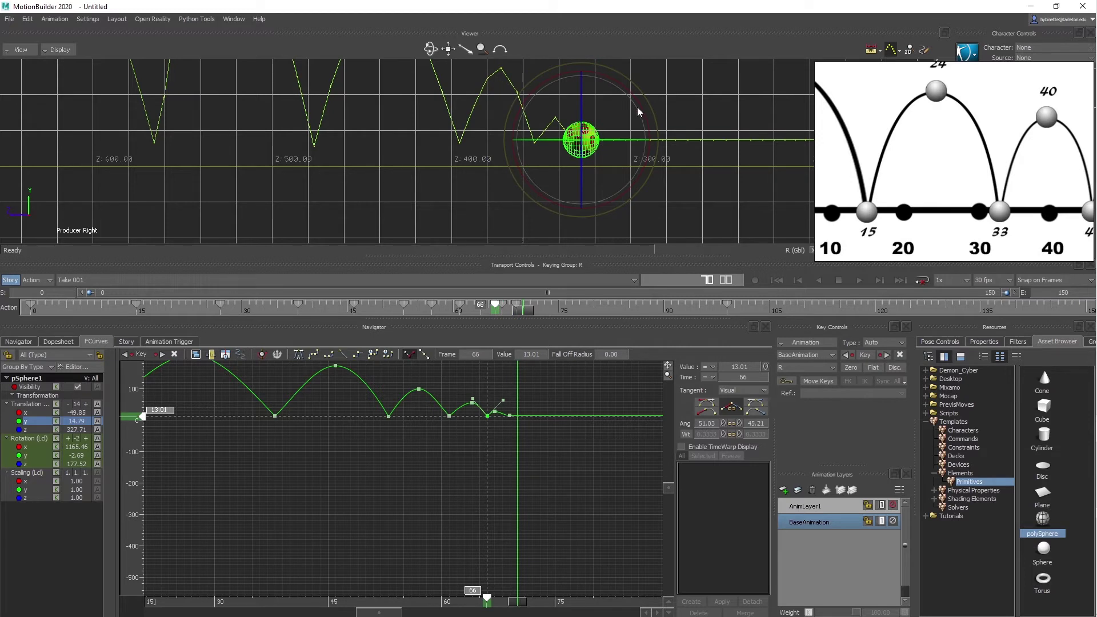
left_click_drag(634, 96, 634, 166)
key("k")
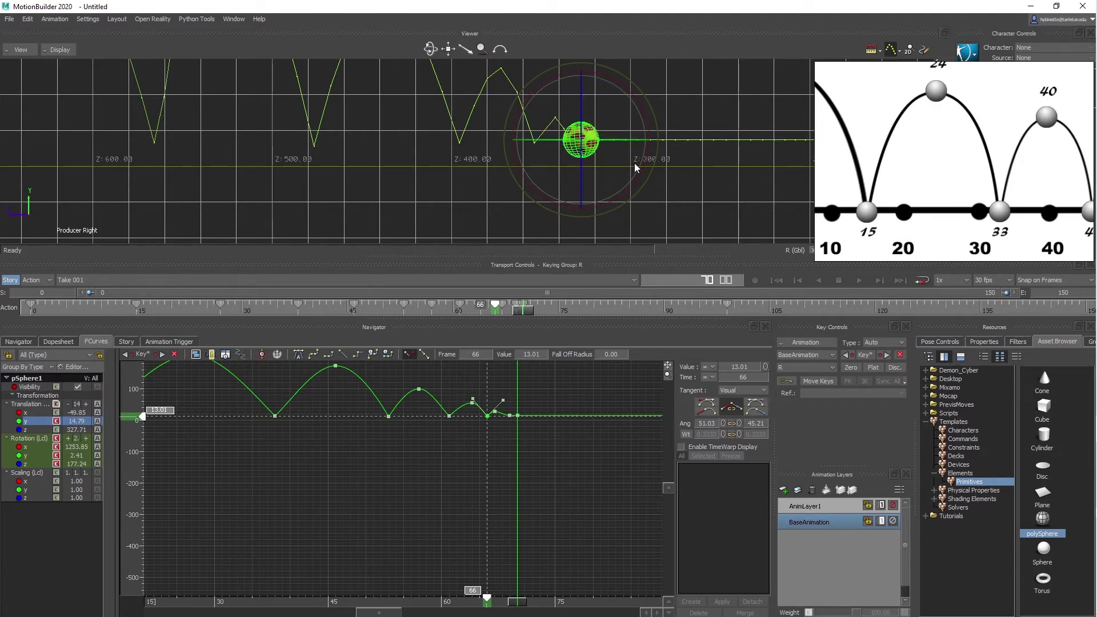
Step: At frame 99, the end of the roll, rotate the ball forward to about 1392 degrees in X and key it
left_click_drag(693, 145, 576, 194, "shift")
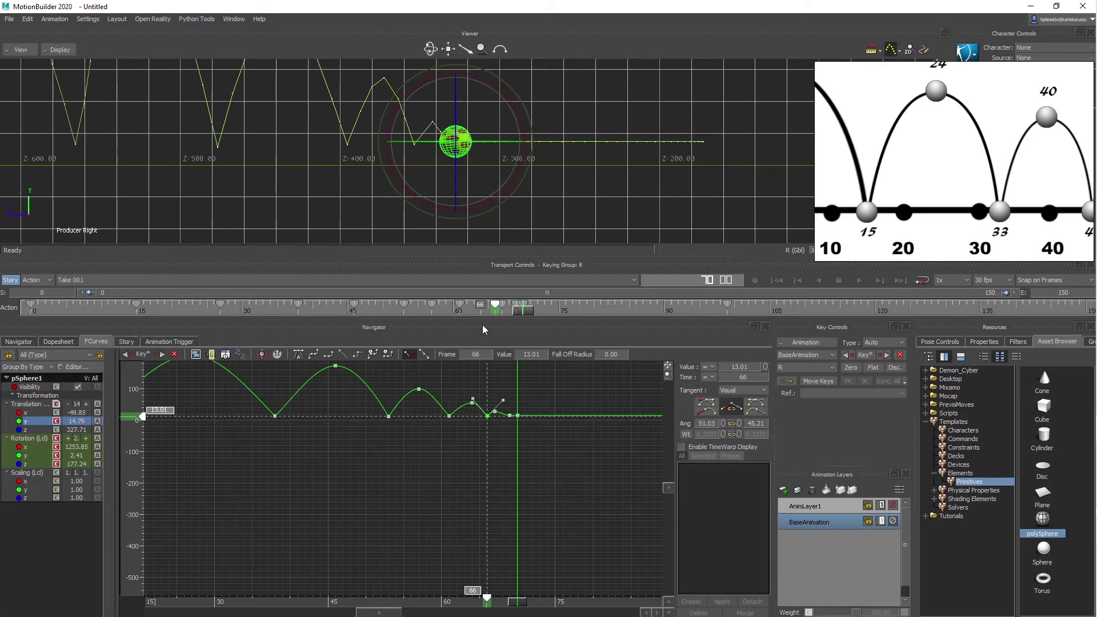
left_click_drag(527, 315, 727, 315)
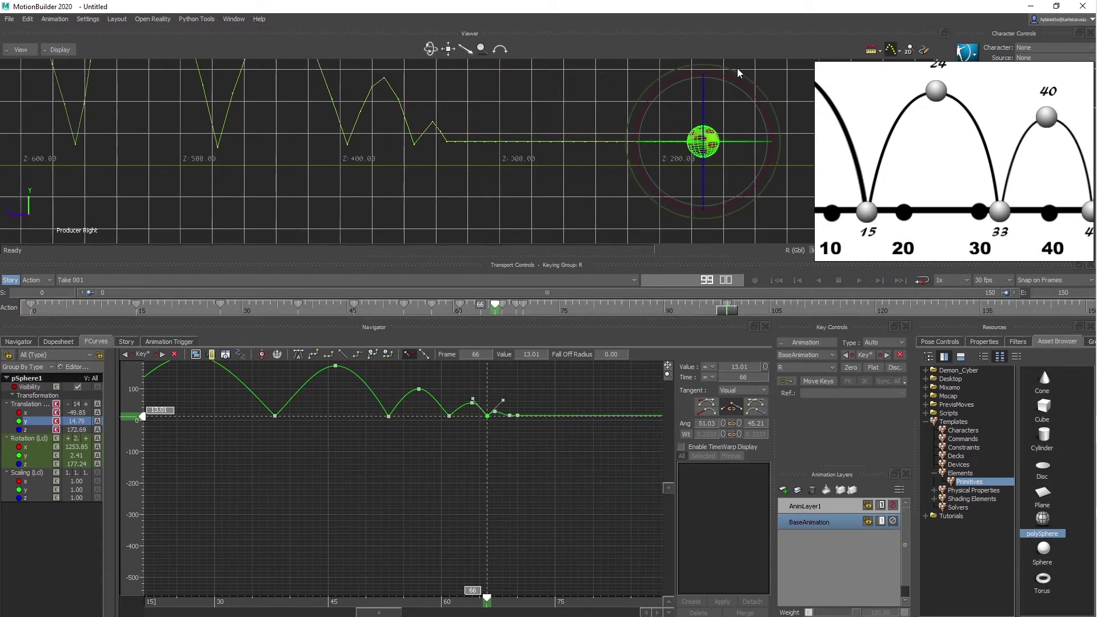
left_click_drag(737, 76, 776, 180)
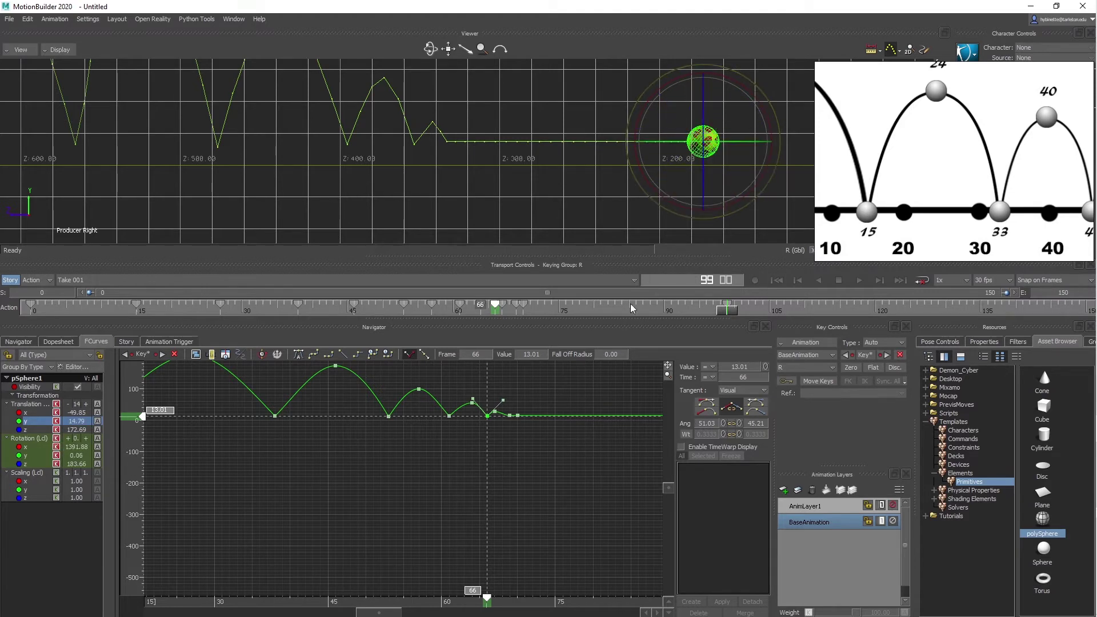
Step: Return to frame 0 and show the scene in the perspective view with the ball deselected
left_click_drag(727, 316, 30, 305)
left_click_drag(392, 150, 135, 108, "shift")
left_click(272, 158)
left_click(54, 49)
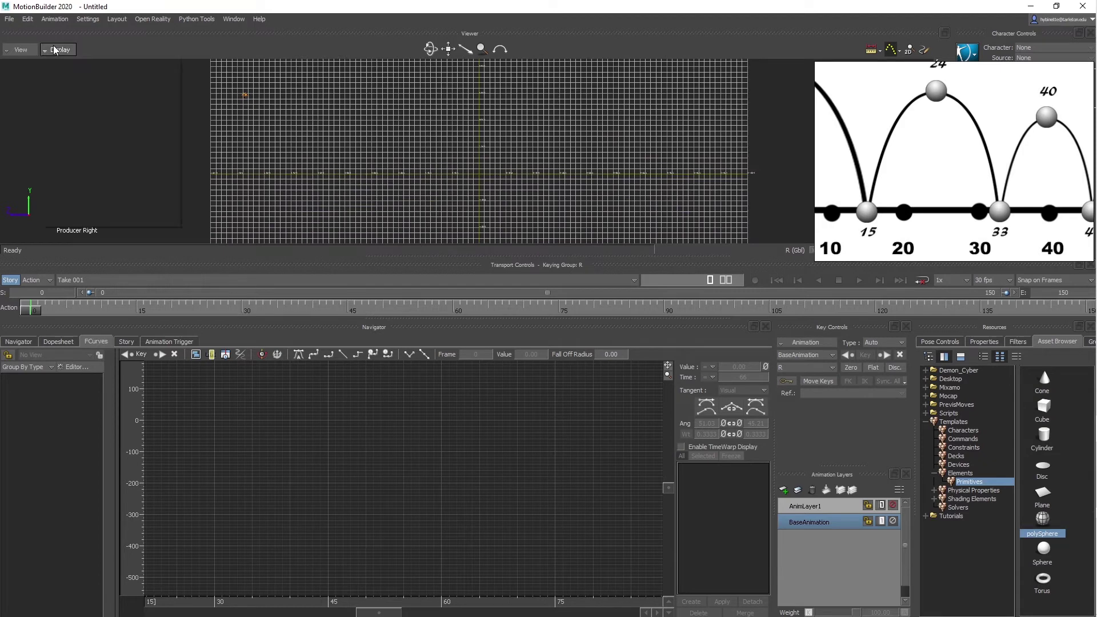
left_click(7, 51)
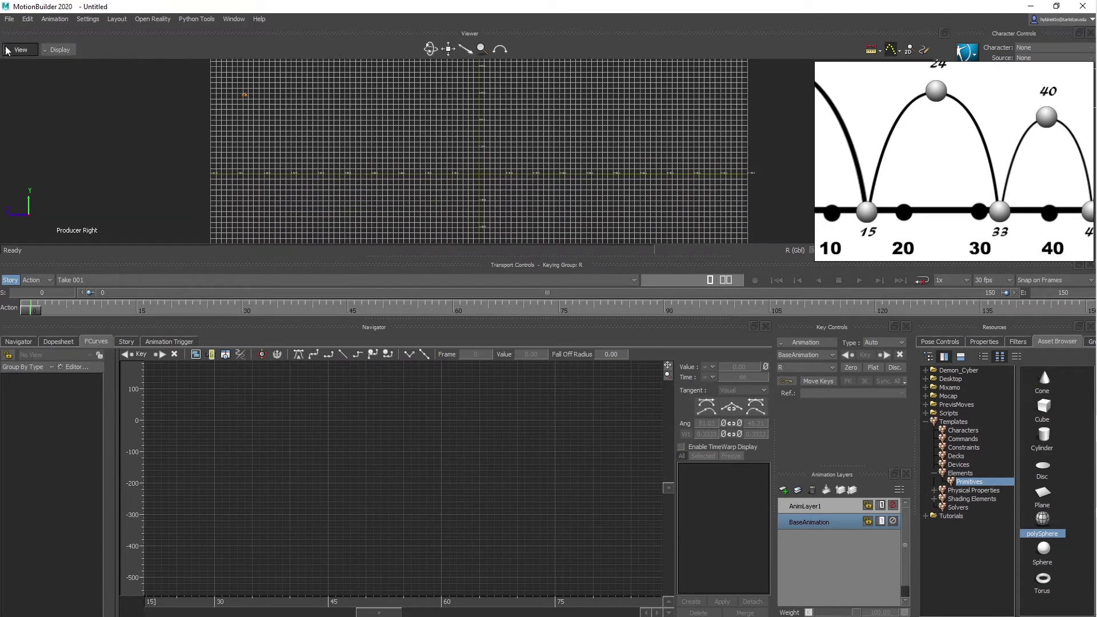
left_click(7, 50)
left_click(6, 50)
left_click(7, 50)
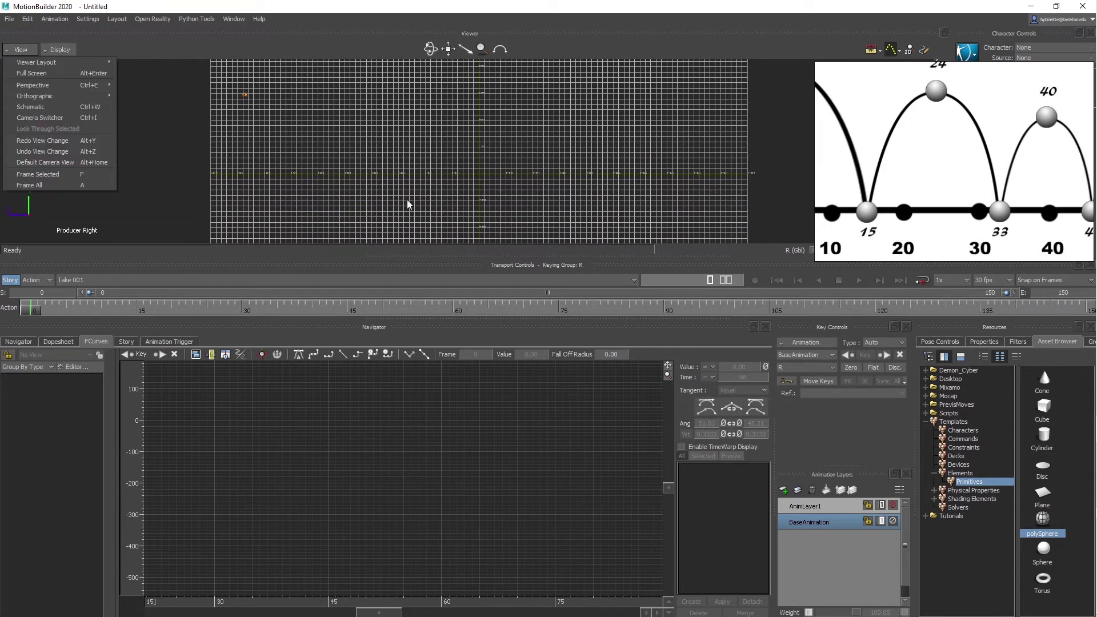
left_click(407, 200)
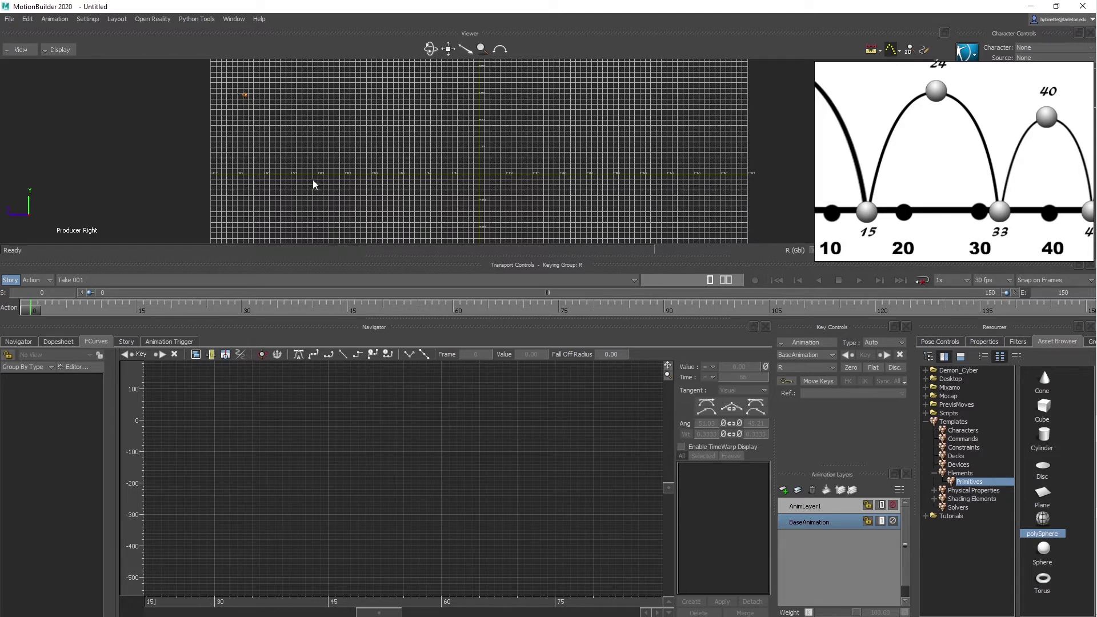
left_click_drag(335, 166, 492, 160, "shift")
key("ctrl+e")
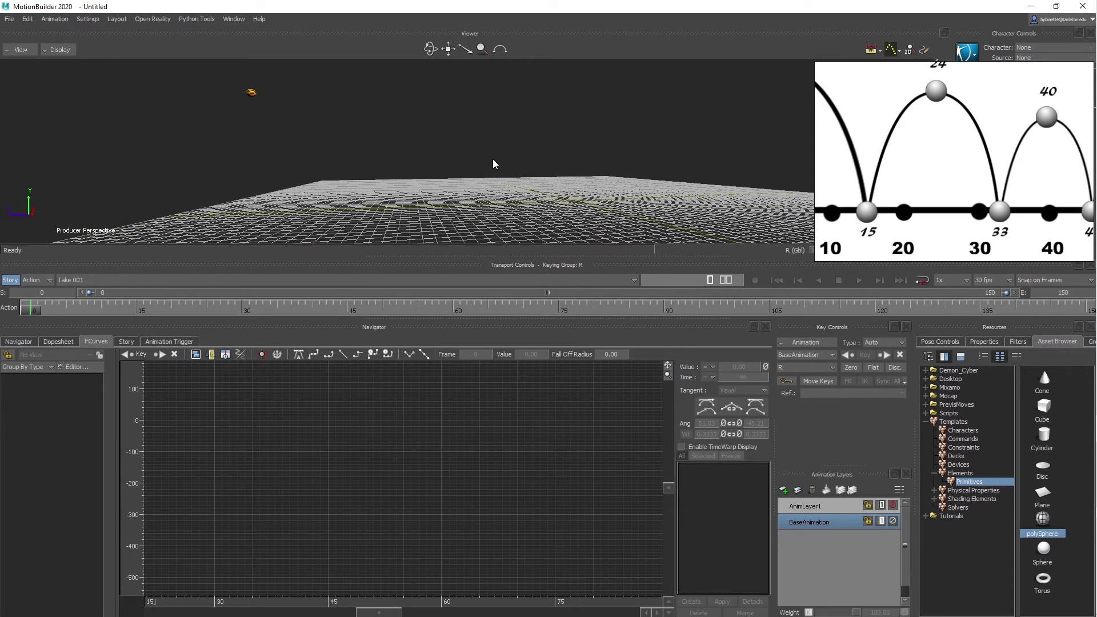
Step: Enlarge the viewer and play the bounce animation from frame 0 through the final roll
left_click_drag(520, 266, 521, 391)
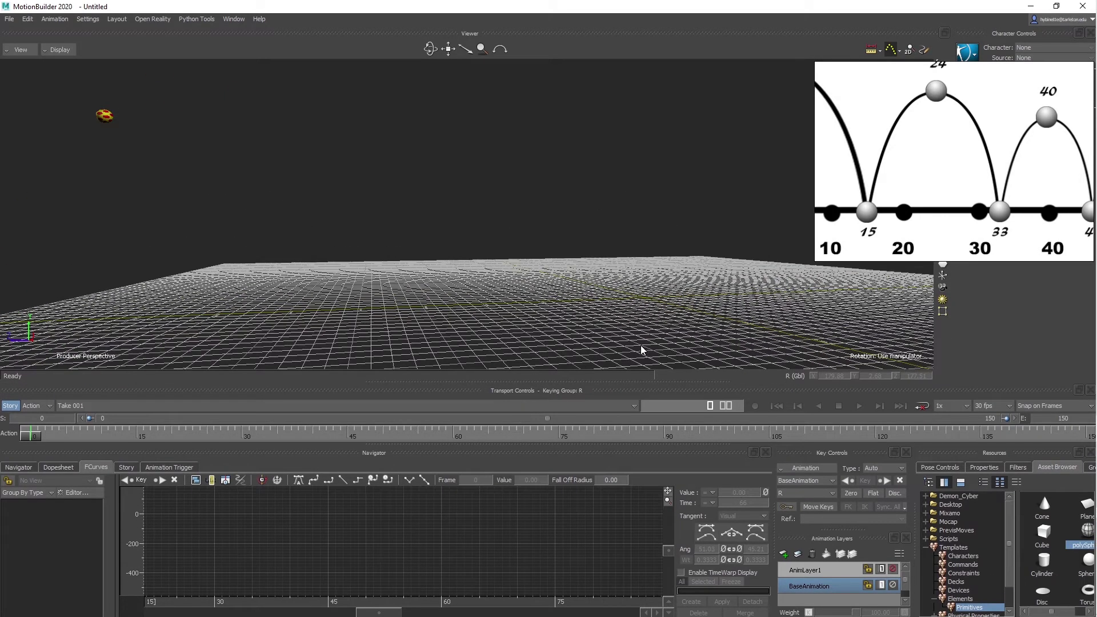
left_click(861, 406)
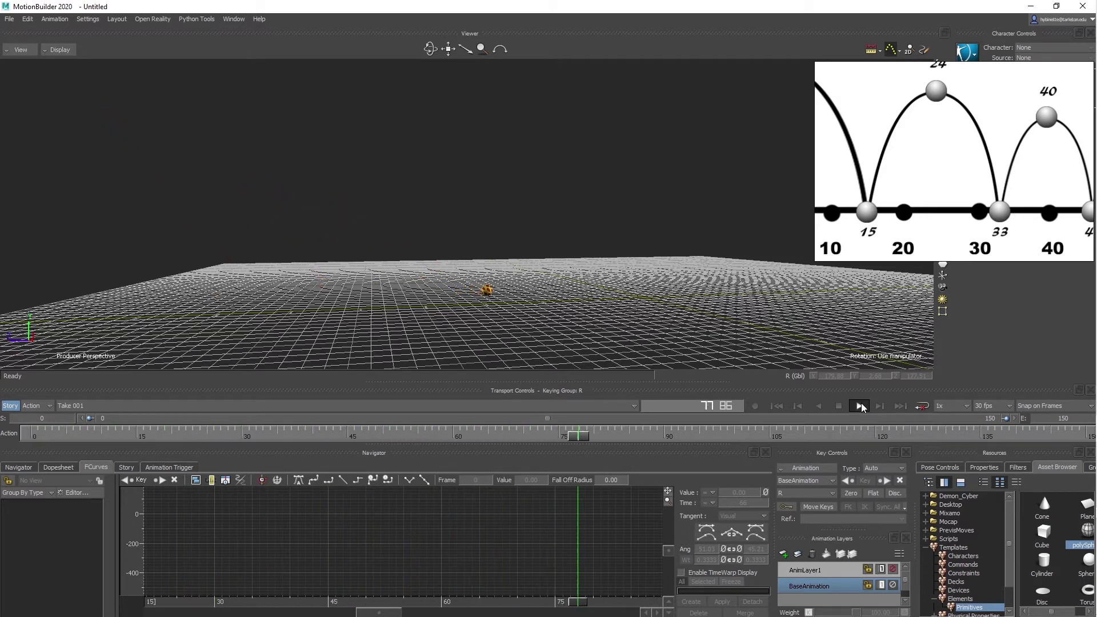
left_click(861, 407)
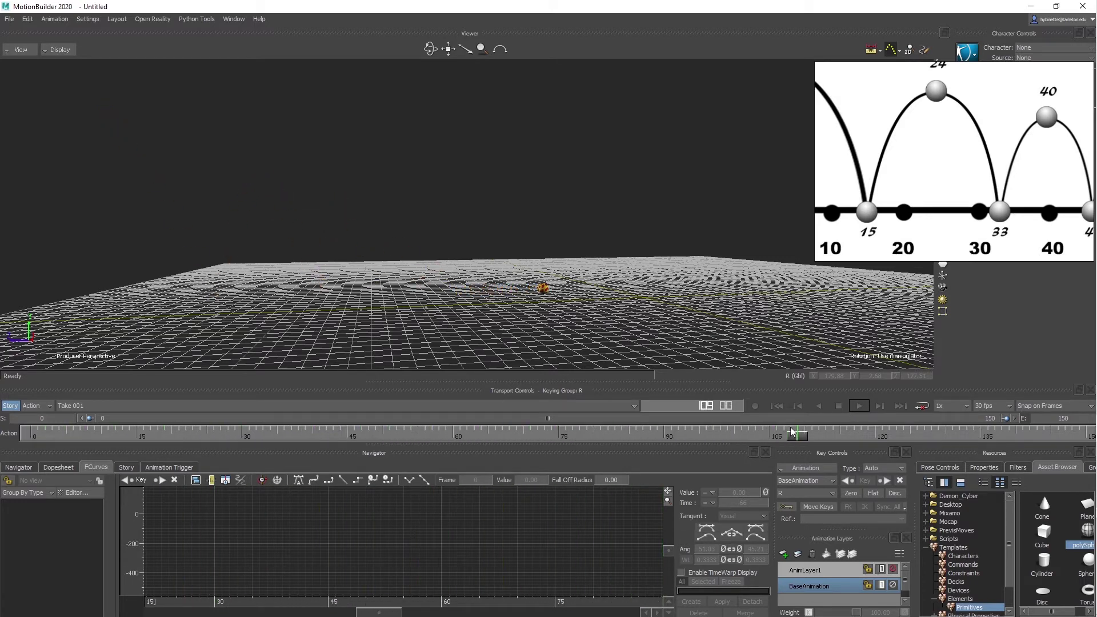
Step: Select the ball and move its last key to frame 92
left_click(544, 287)
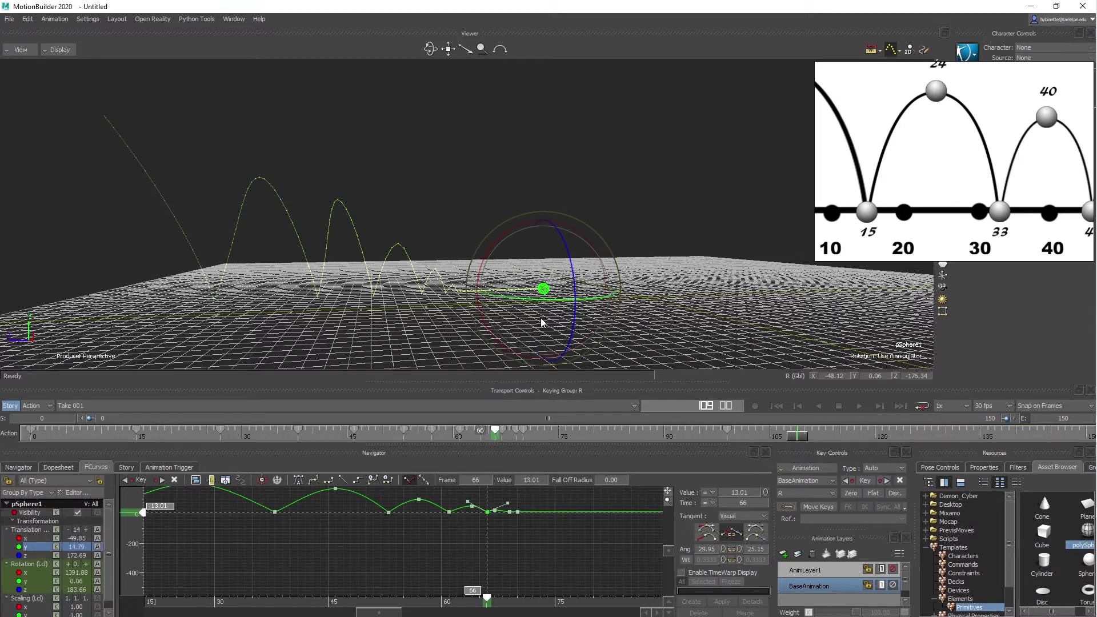
left_click_drag(579, 537, 371, 552, "shift")
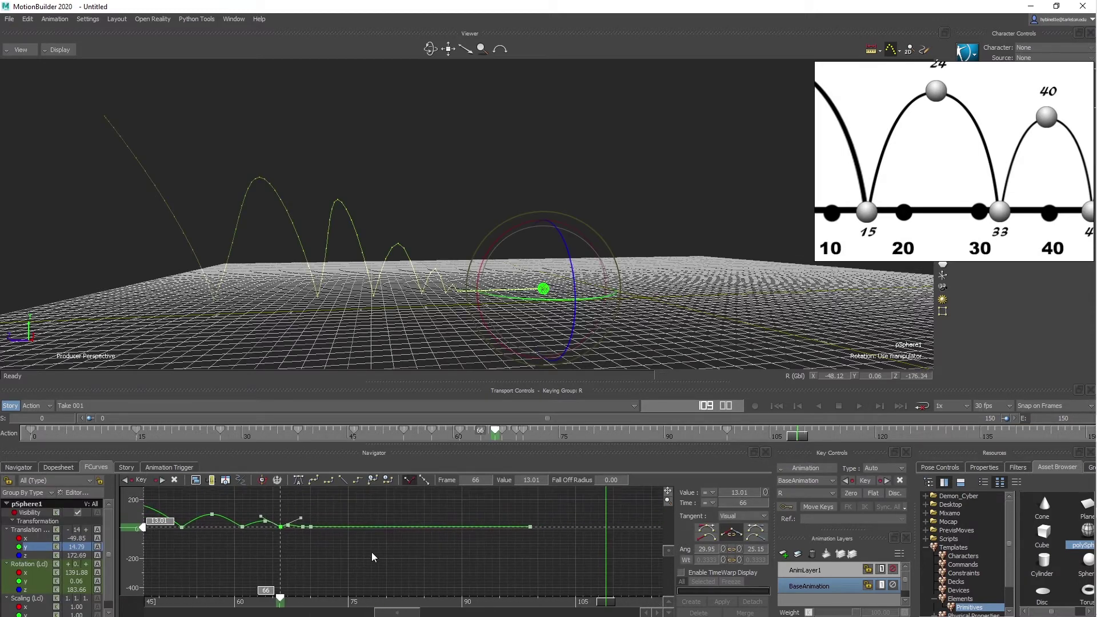
left_click(371, 552)
left_click_drag(726, 430, 677, 430)
Step: Zoom in on the ball at frame 70 and play back the final roll to check its spin
left_click_drag(577, 436, 523, 436)
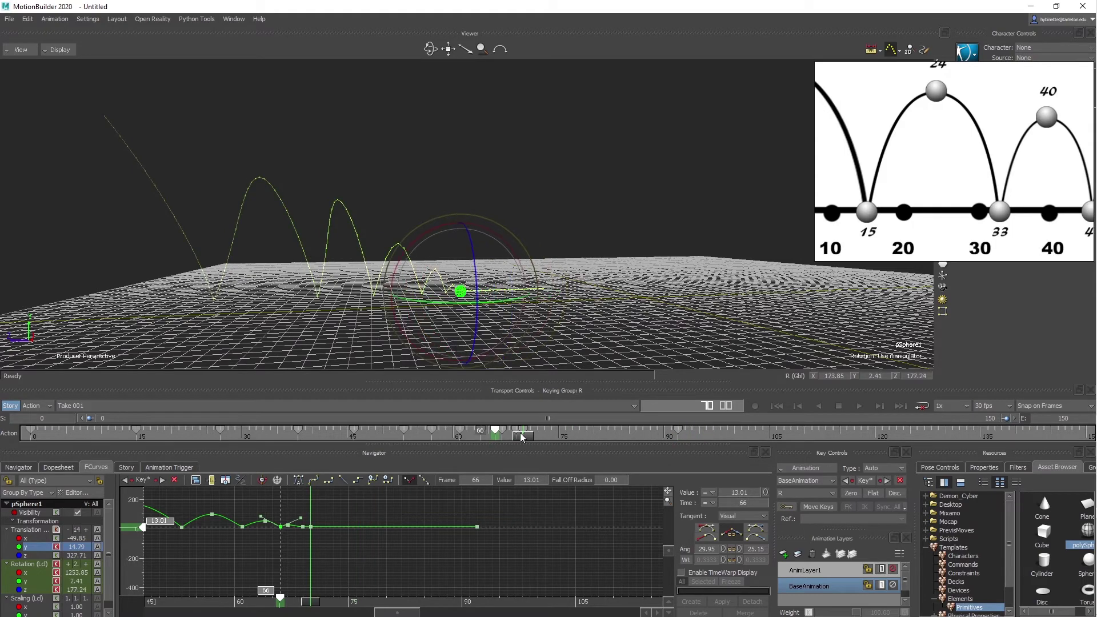
left_click_drag(546, 307, 656, 216, "ctrl")
left_click_drag(678, 267, 601, 252, "ctrl+shift")
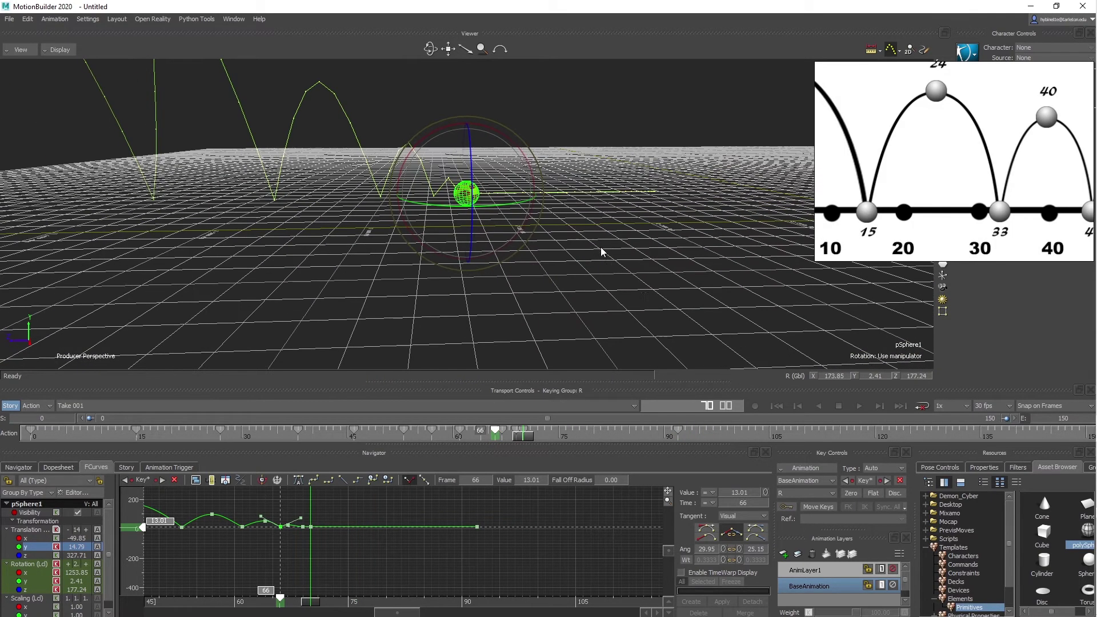
left_click(858, 406)
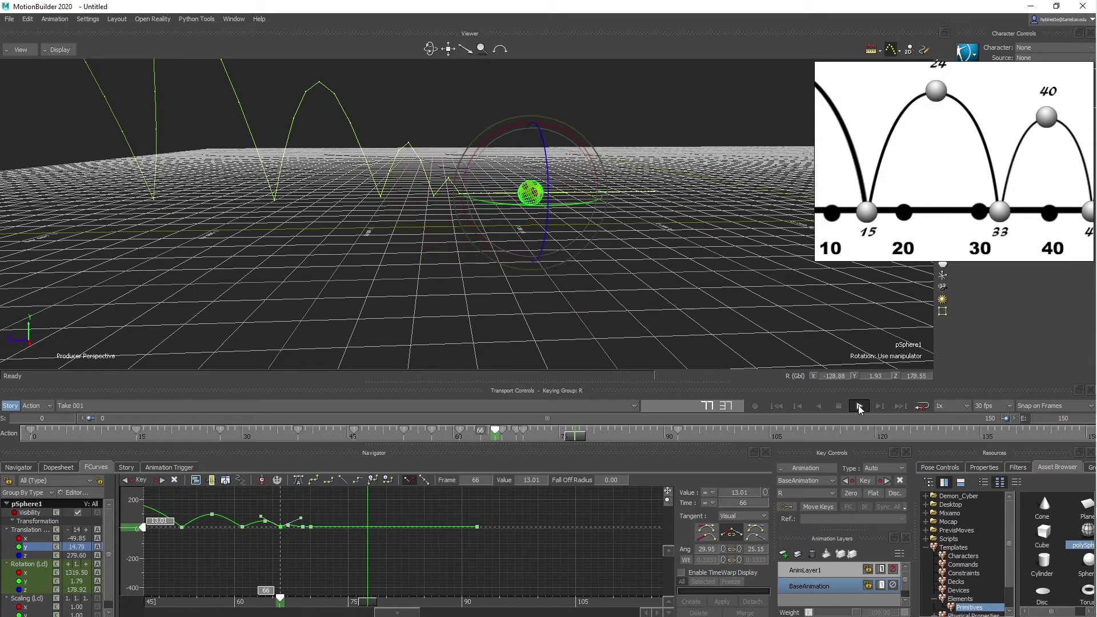
left_click(858, 405)
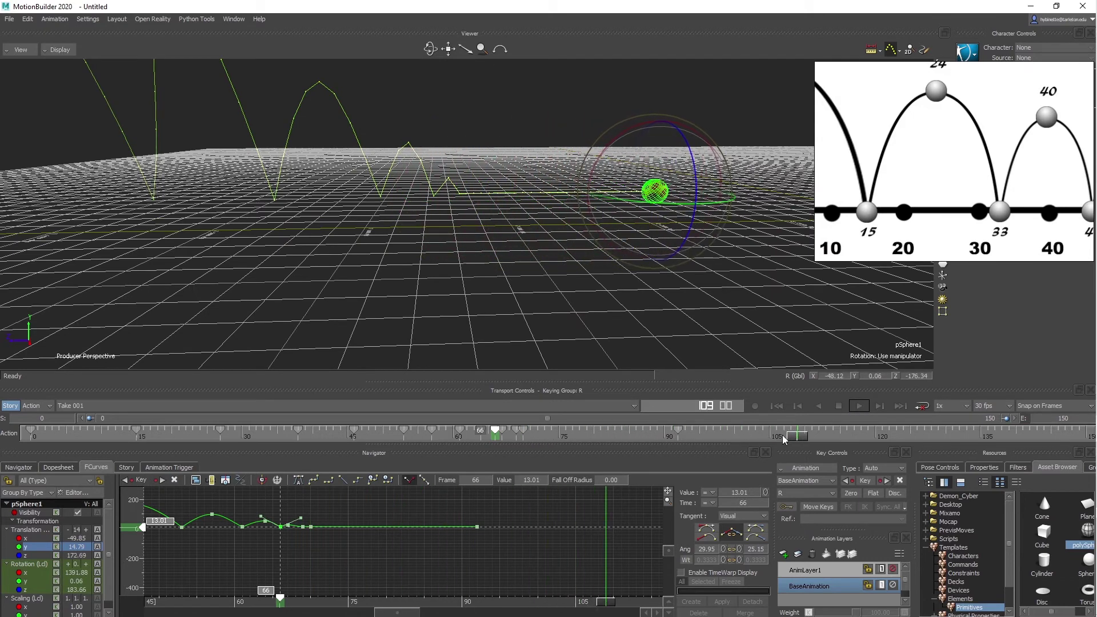
Step: Show the ball's rotation curves and examine the final roll around frame 79 along the bounce path
left_click(677, 430)
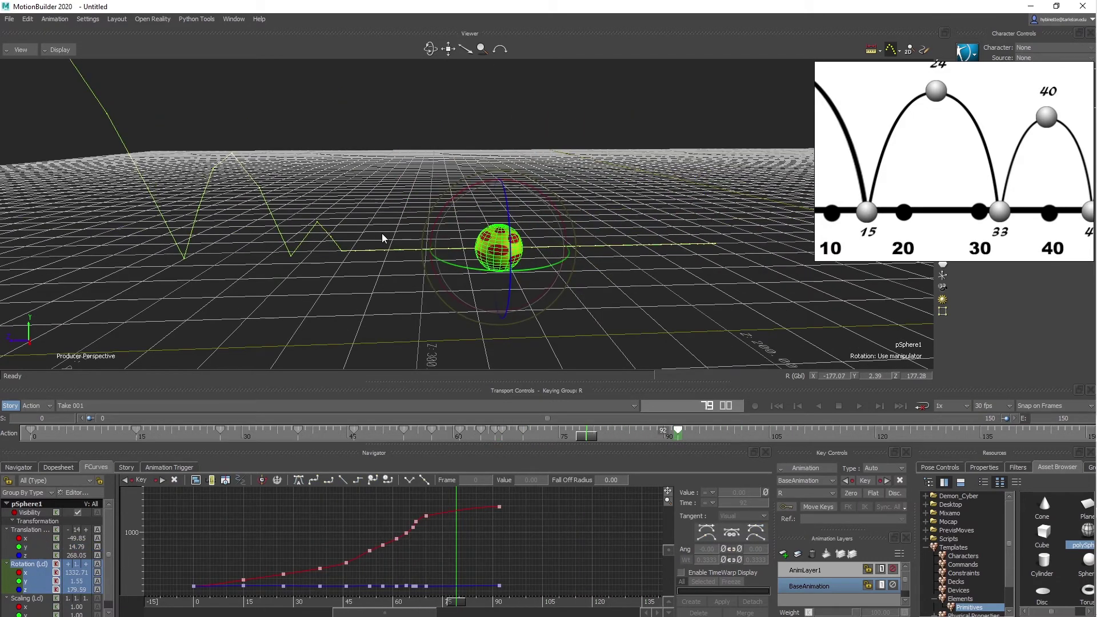
left_click_drag(368, 219, 460, 225, "shift")
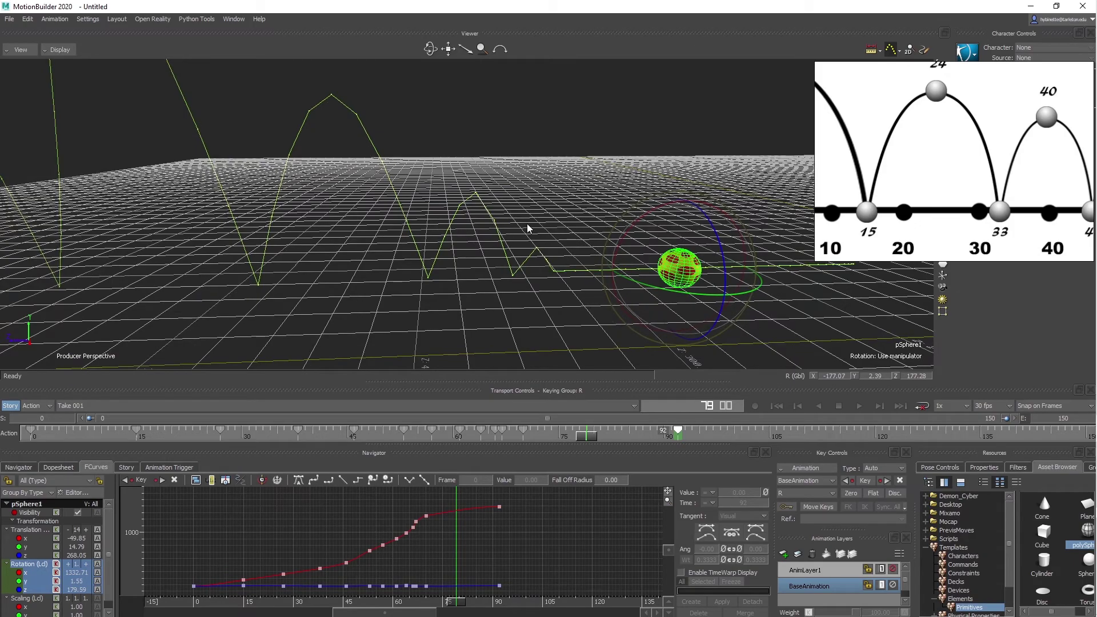
left_click_drag(297, 176, 329, 161, "ctrl+shift")
Step: Browse the reference images to the squash-and-stretch bounce drawing and zoom in on the ball's ground contact
left_click(903, 173)
key("Right")
key("Right")
key("Right")
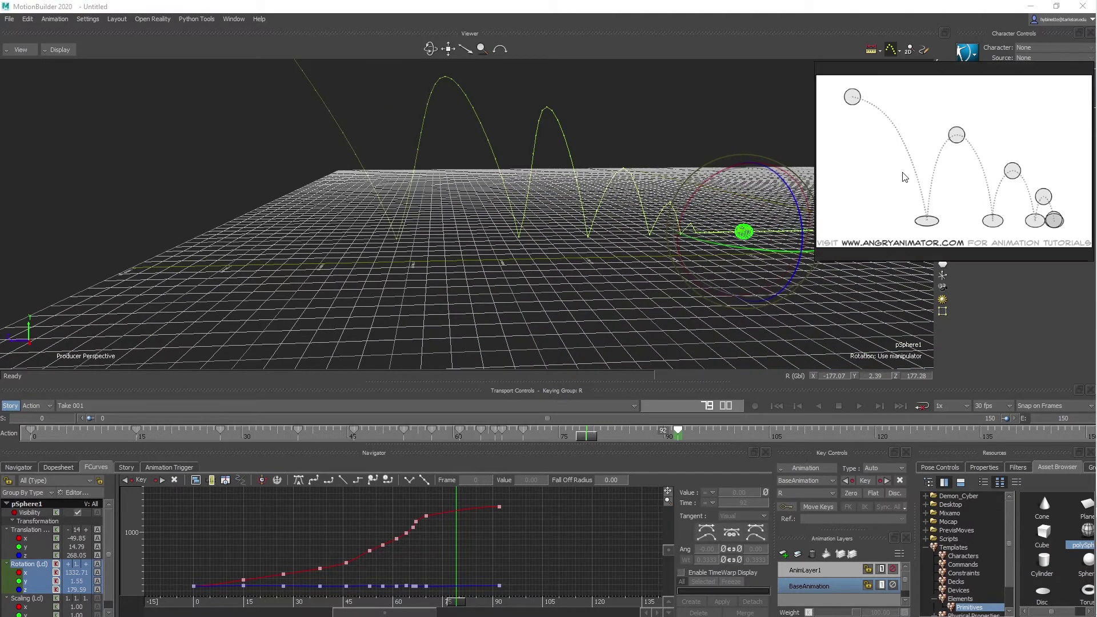
key("Right")
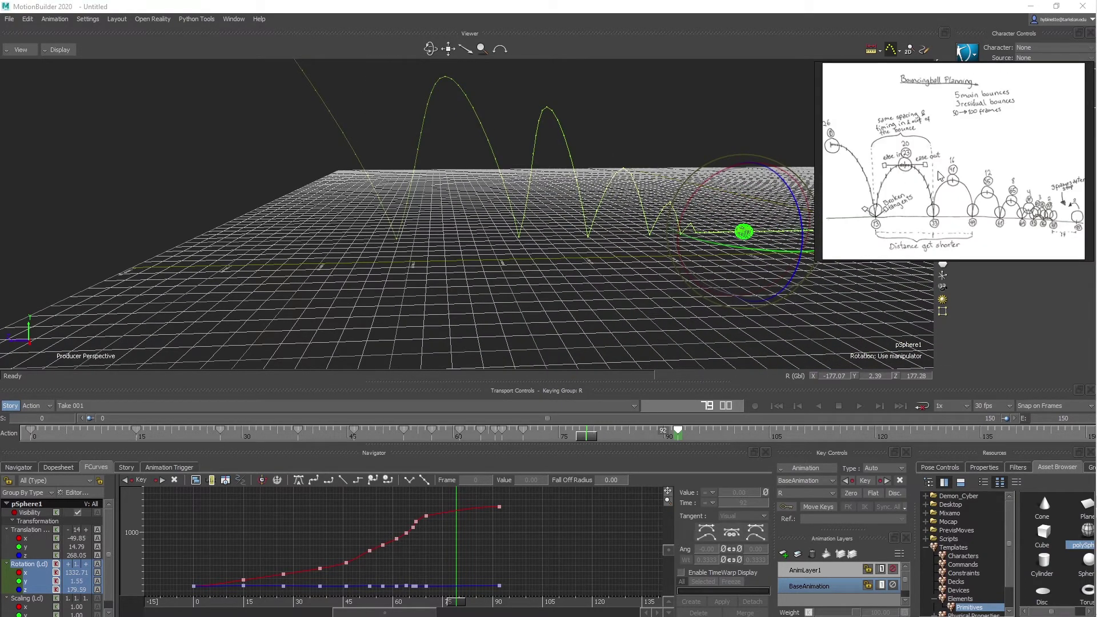
key("Left")
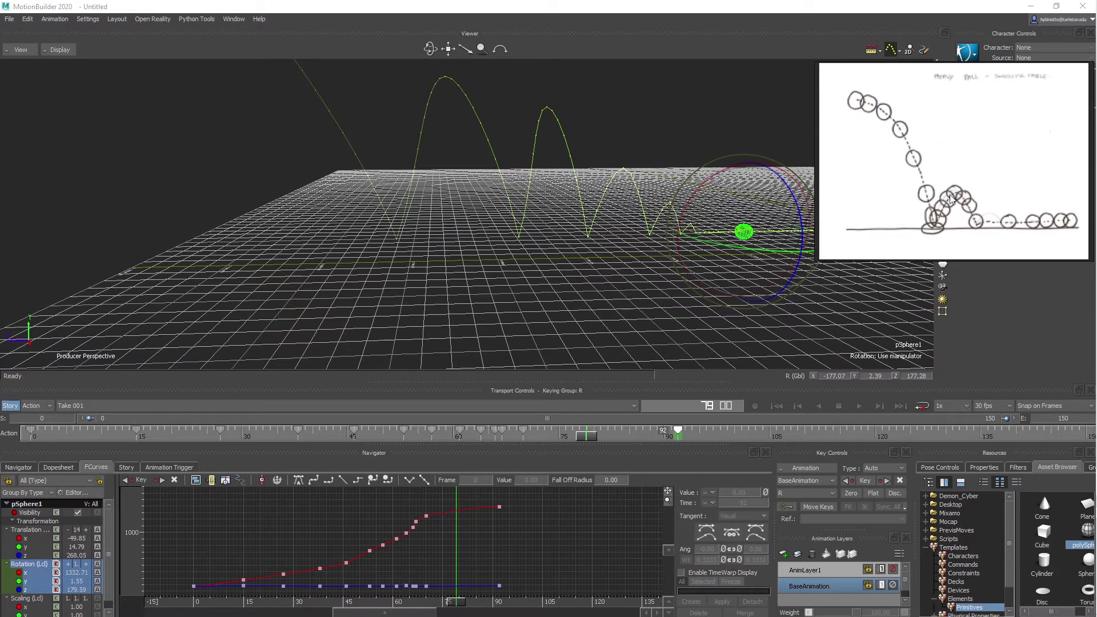
scroll(950, 183, "up", 3)
left_click_drag(948, 186, 944, 126)
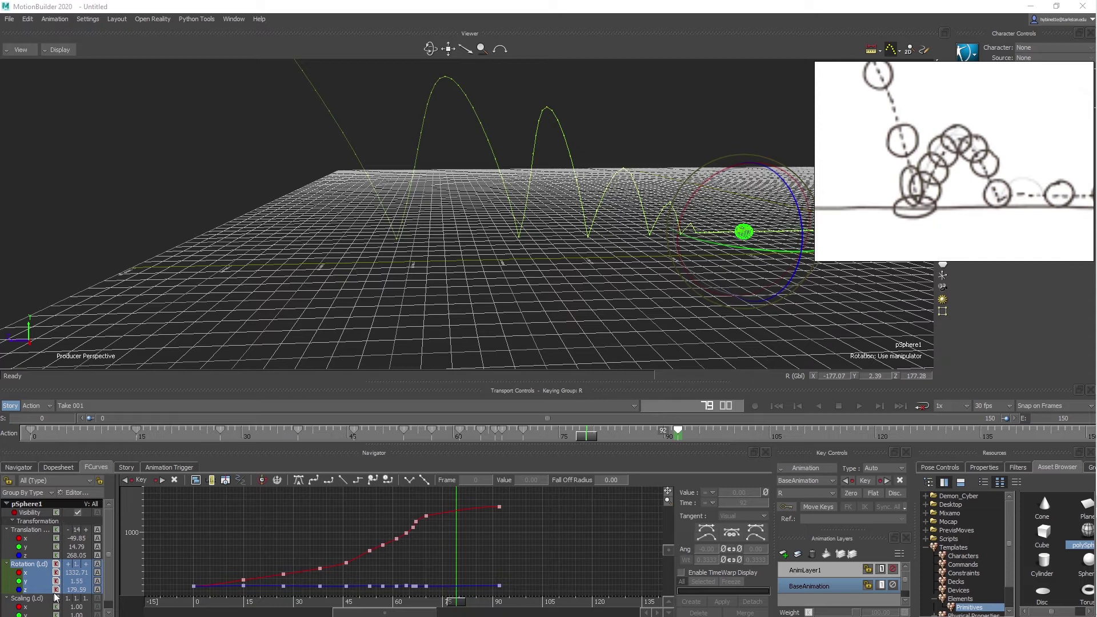
Step: Select the ball's scaling X, Y and Z channels and set the keying group to S
scroll(62, 580, "down", 1)
left_click(24, 598)
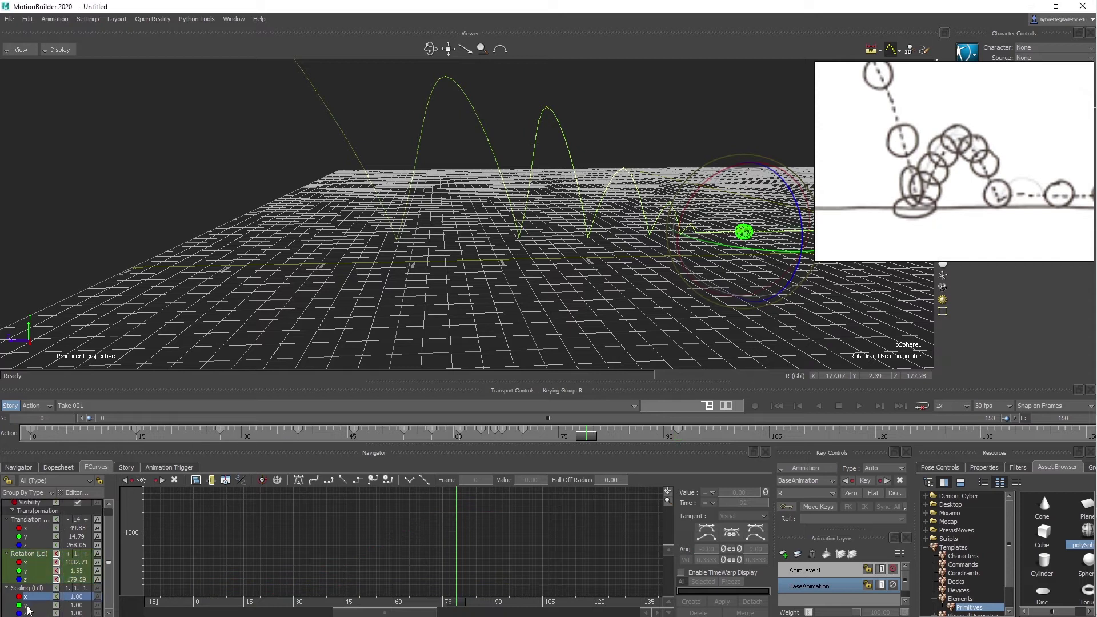
left_click(28, 614, "shift")
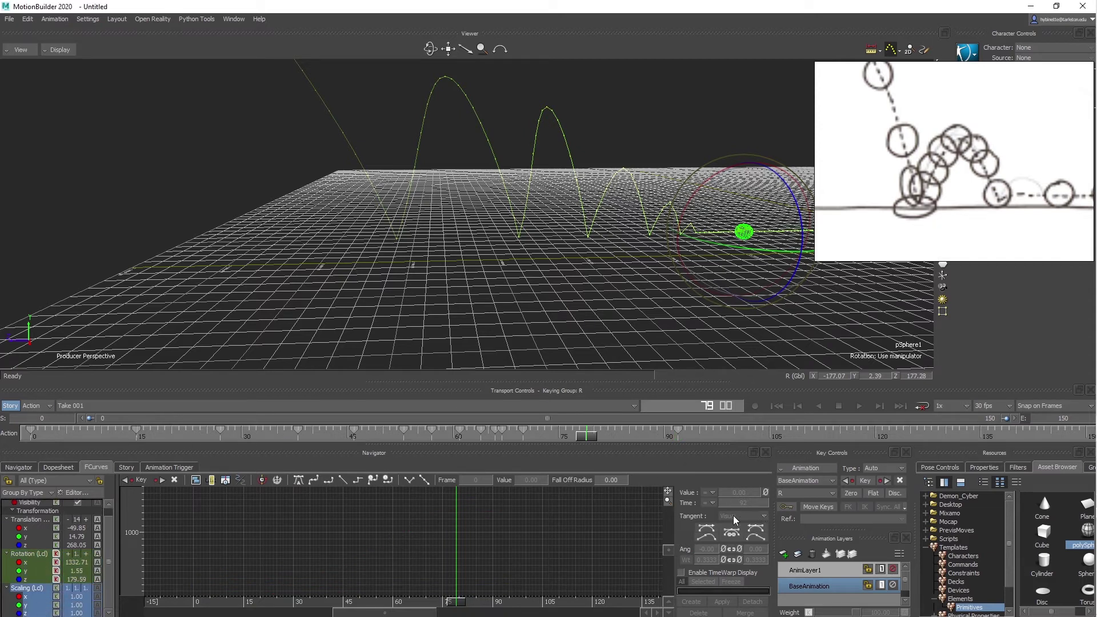
left_click(806, 493)
left_click(784, 526)
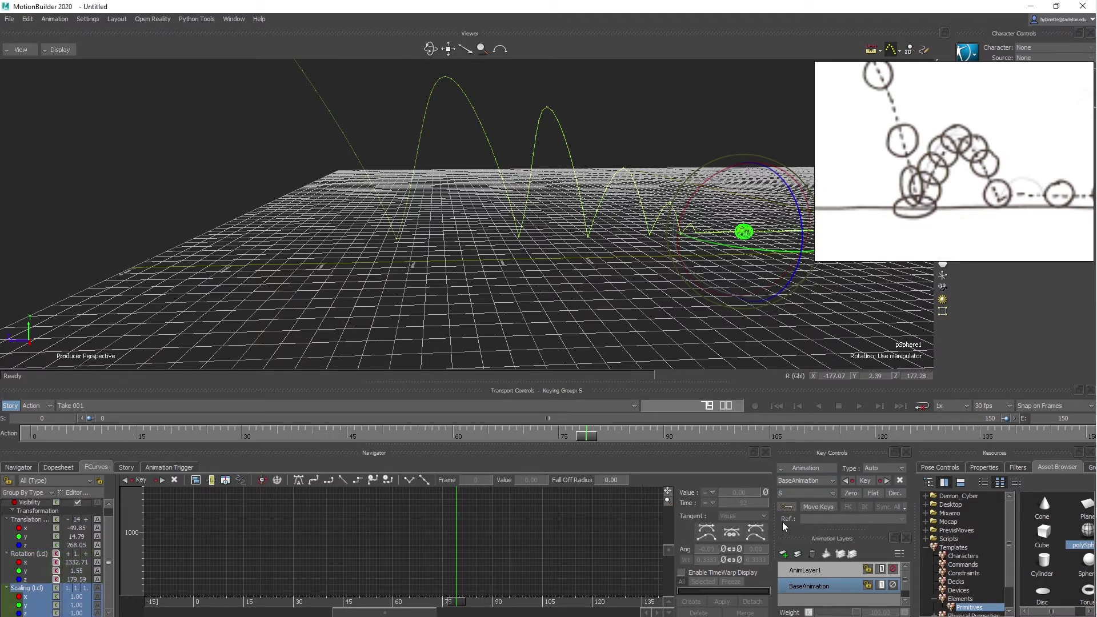
Step: Return to frame 0 and fit the ball and its whole bounce path in the perspective view
scroll(469, 271, "down", 2)
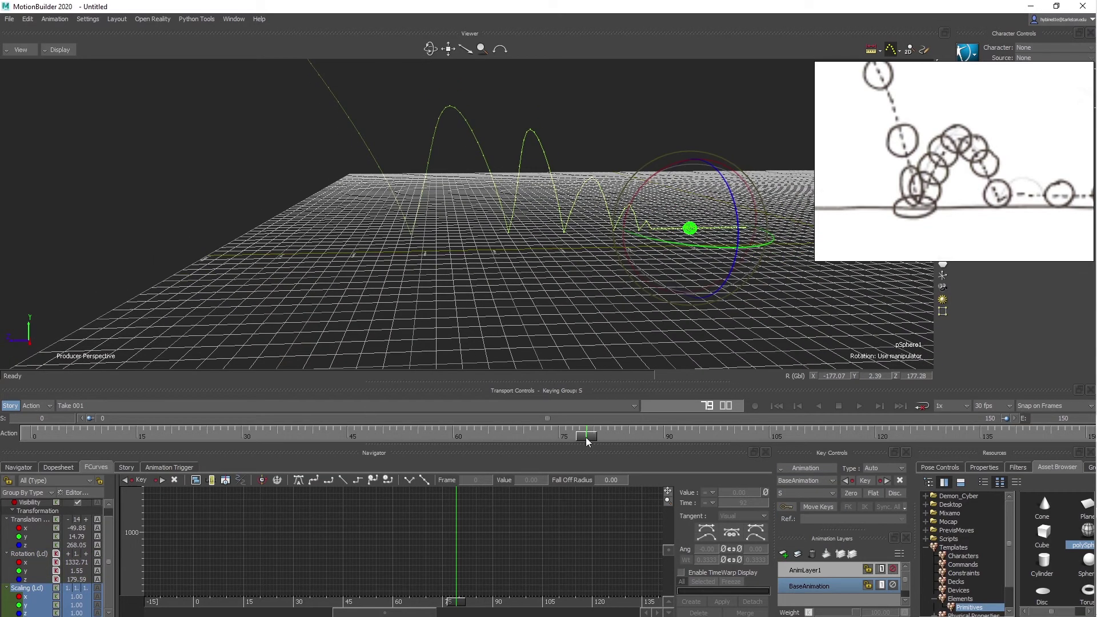
left_click_drag(587, 441, 2, 443)
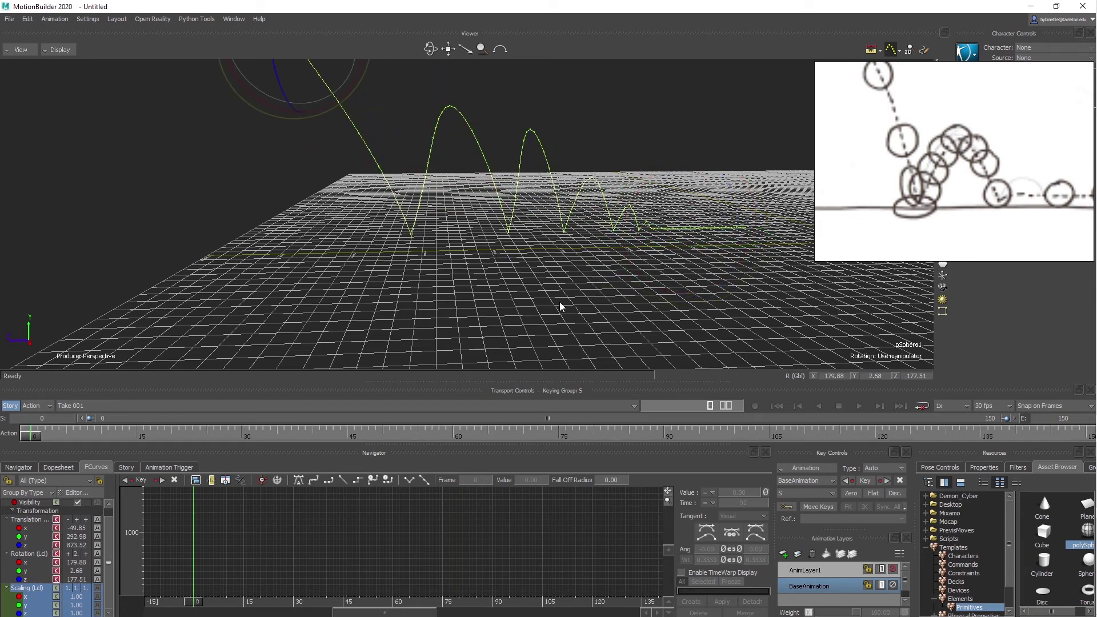
middle_click_drag(553, 251, 605, 367)
middle_click_drag(509, 271, 502, 217)
left_click_drag(503, 222, 423, 235, "ctrl+shift")
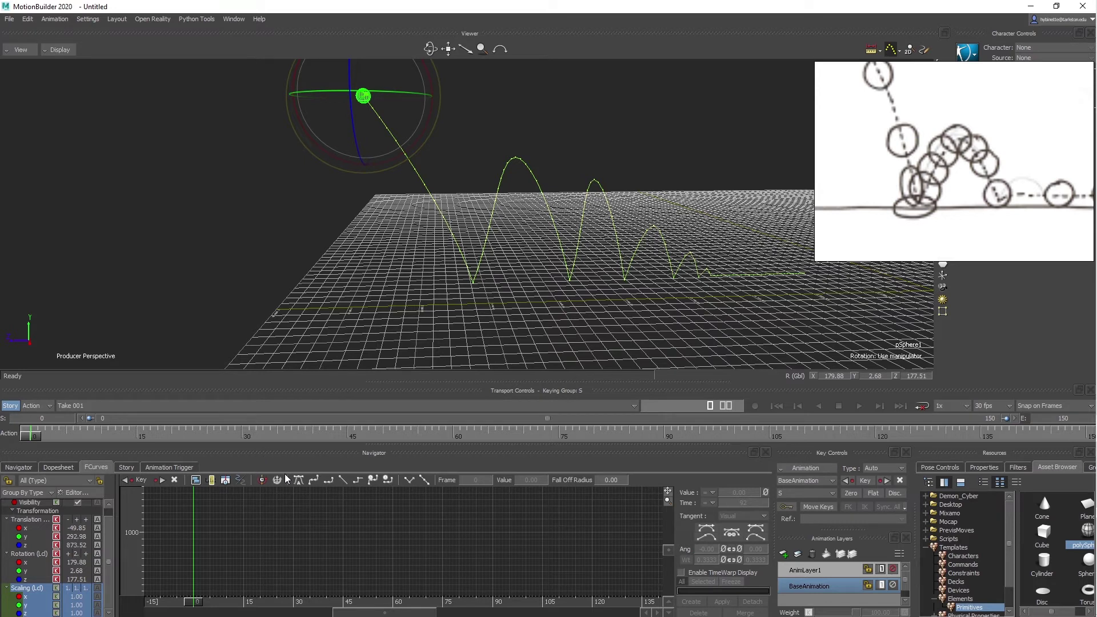
Step: Select the ball's translation, rotation and scaling channels together and go to frame 16, just after the first landing
left_click(28, 519)
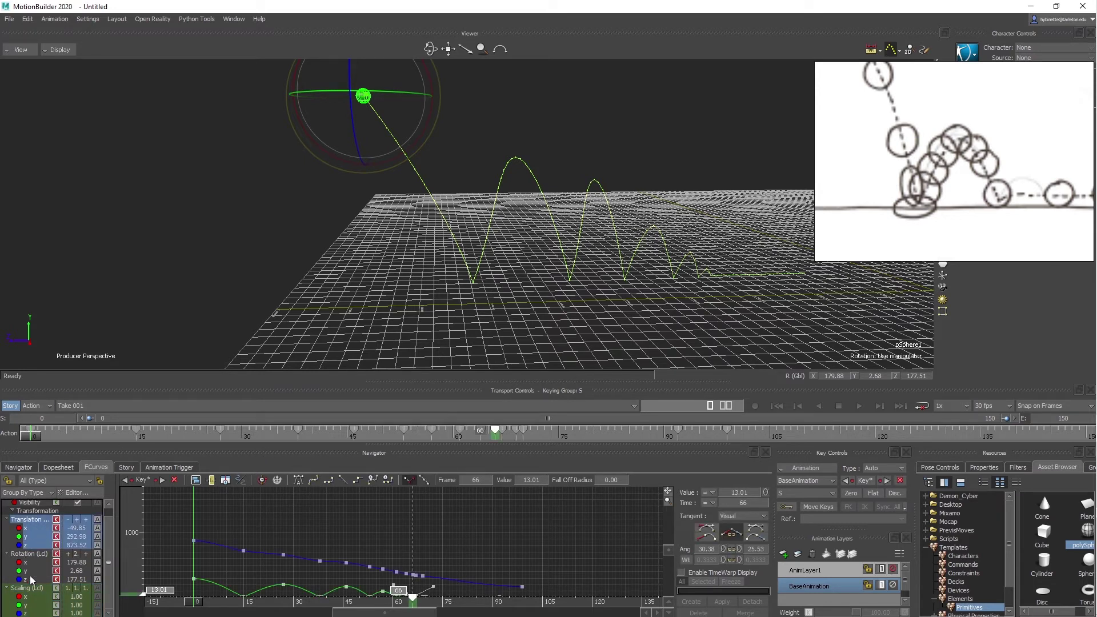
left_click(34, 614, "shift")
left_click_drag(38, 438, 142, 436)
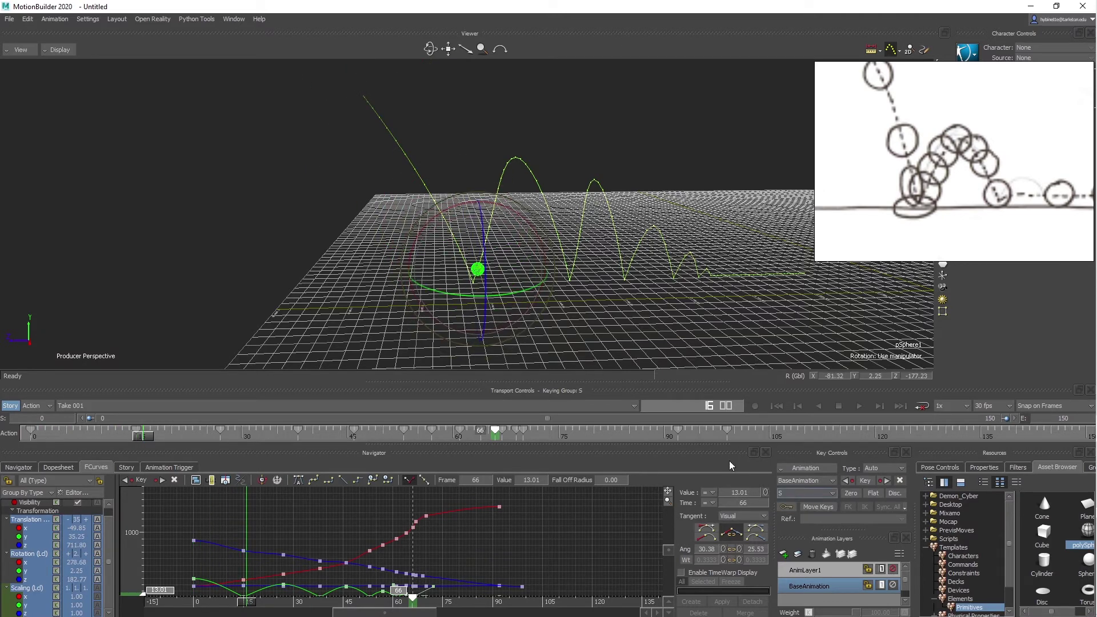
Step: Switch to the right orthographic view and zoom in on the ball beside its first landing point
key("ctrl+r")
left_click_drag(316, 98, 591, 189, "shift")
left_click_drag(592, 189, 759, 188, "ctrl")
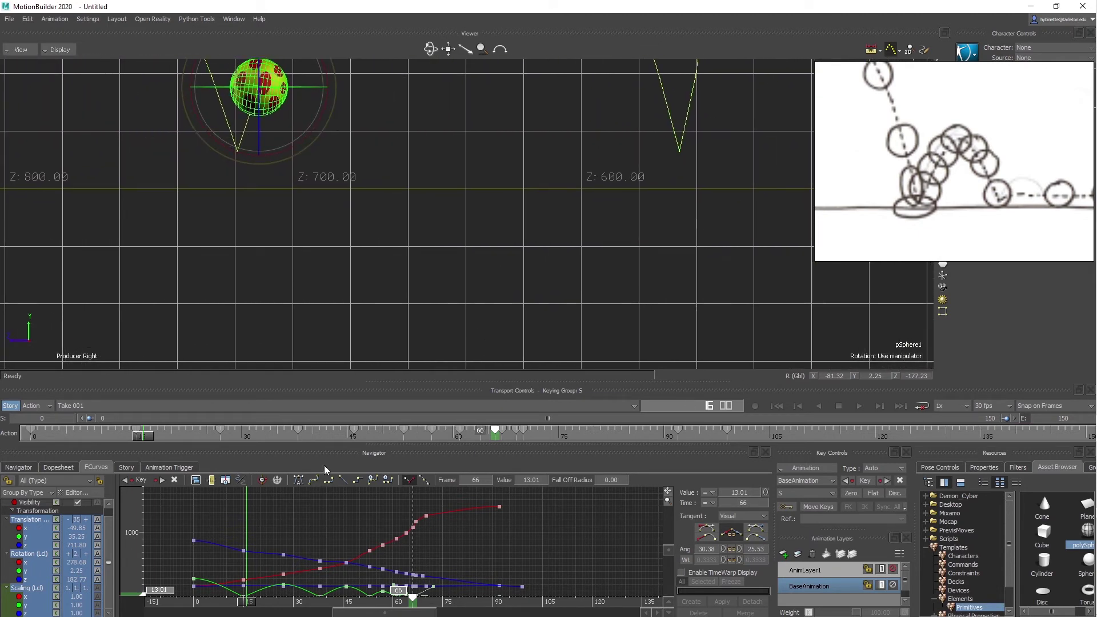
Step: Key the ball unscaled at frame 13, just before the first landing, undoing a trial Y scaling
left_click(137, 439)
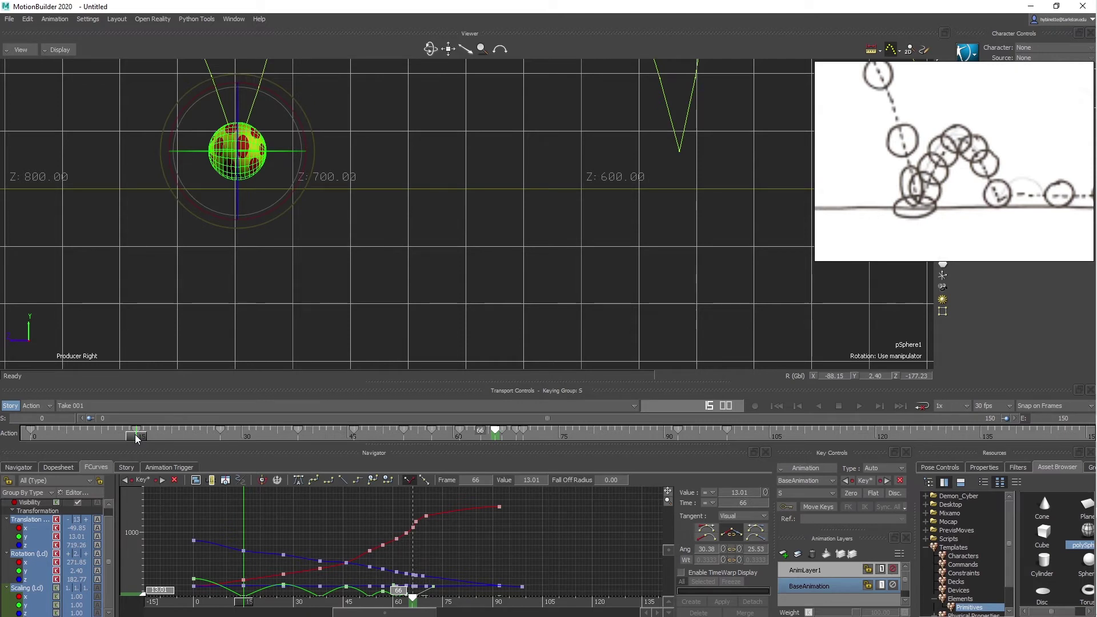
left_click_drag(135, 436, 113, 436)
left_click_drag(256, 194, 335, 260, "shift")
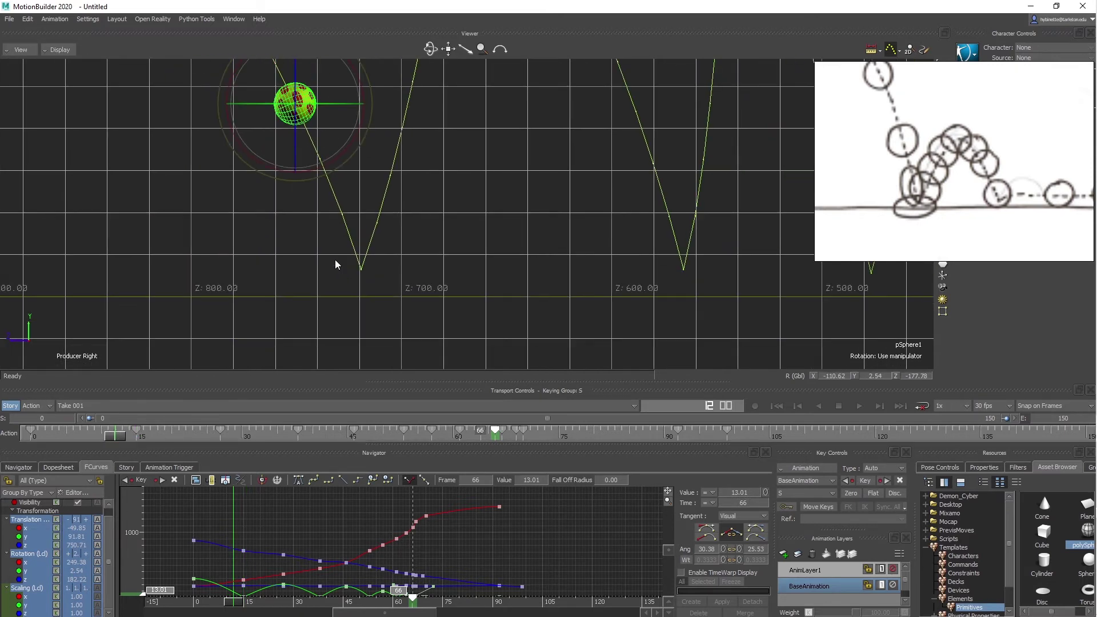
left_click_drag(121, 436, 125, 437)
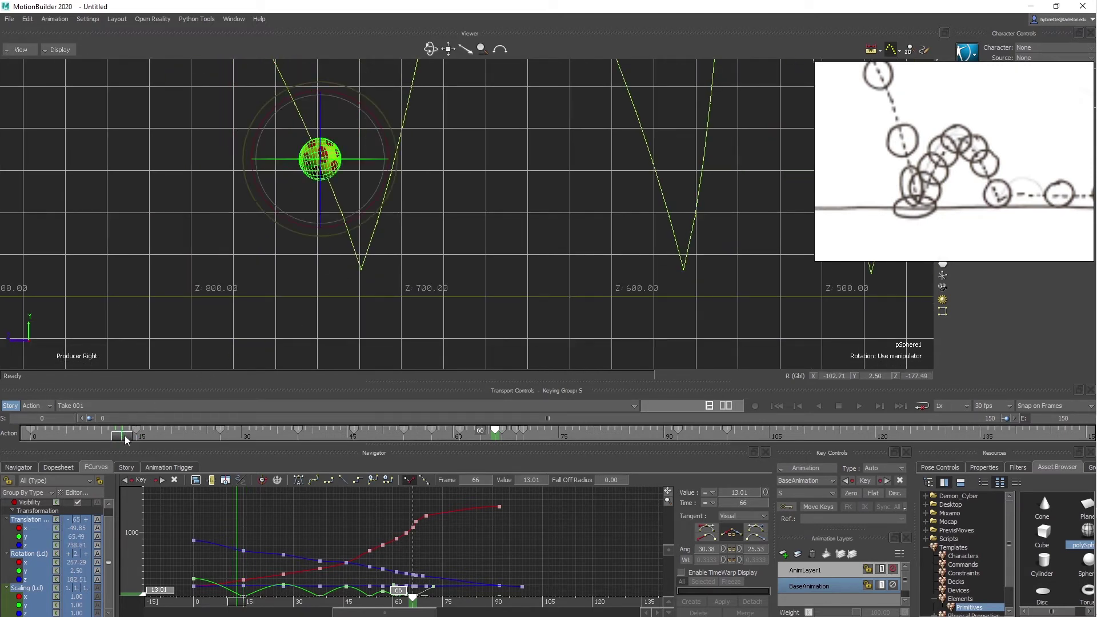
key("s")
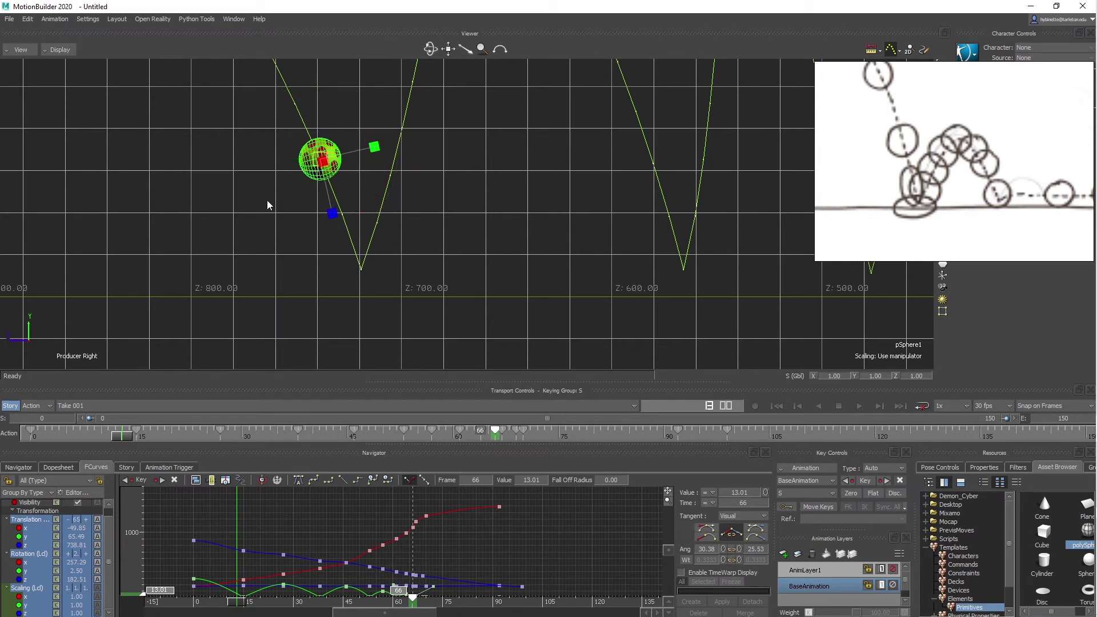
left_click_drag(376, 147, 356, 147)
key("ctrl+z")
key("k")
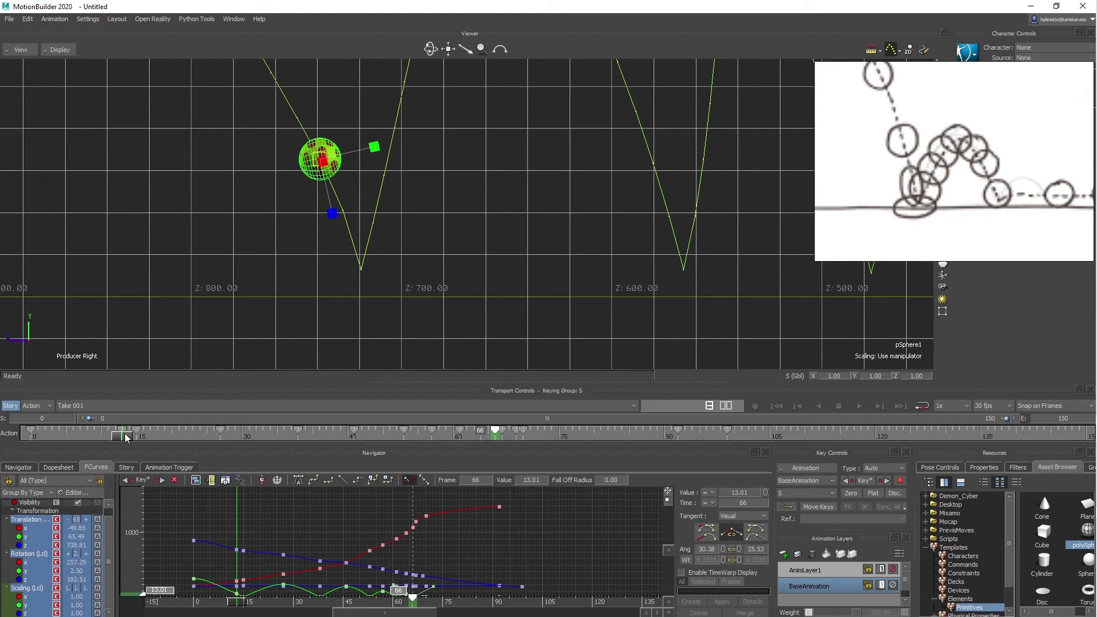
Step: Key the ball squashed at frame 15 with Y scaling 1.98 and stretched at frame 17 with Y 0.94 and Z 1.43
left_click_drag(122, 435, 136, 433)
left_click_drag(417, 271, 480, 277)
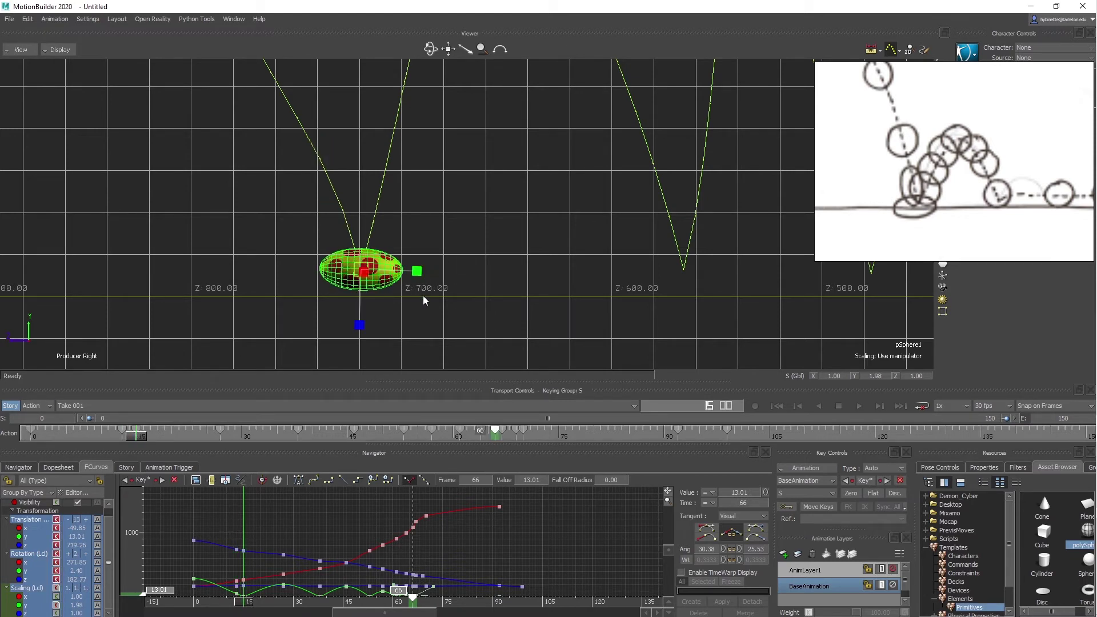
left_click_drag(136, 435, 150, 438)
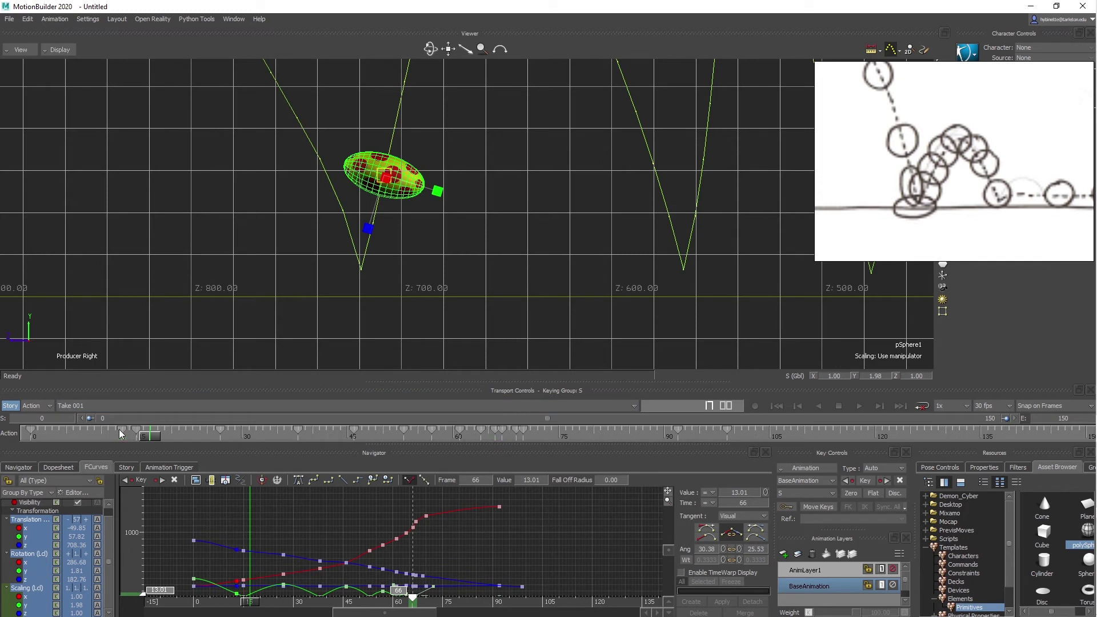
left_click(153, 431)
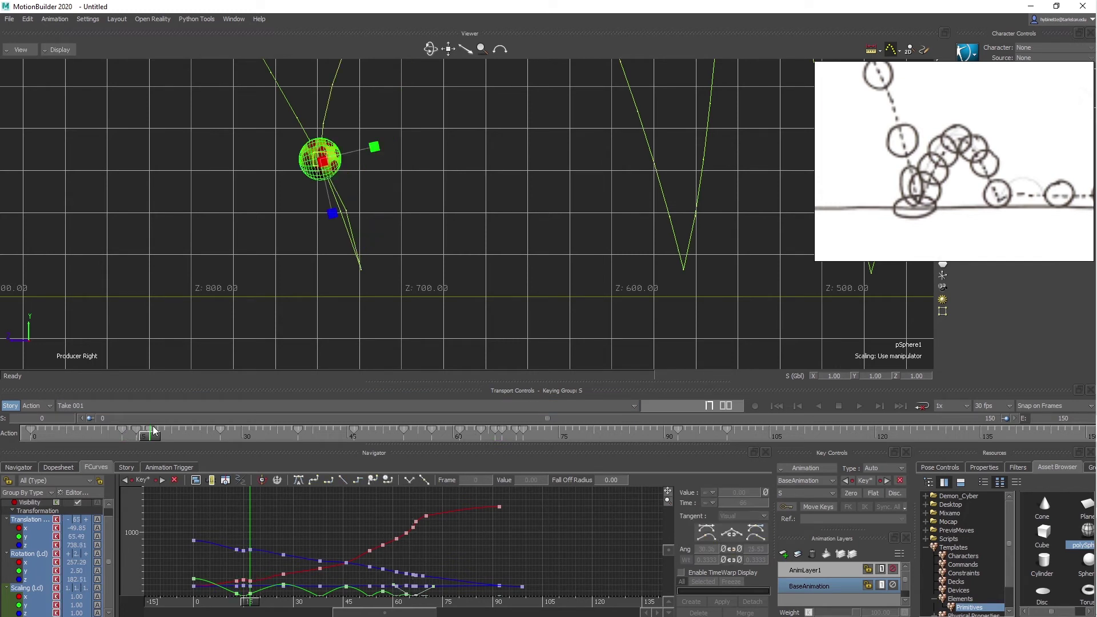
key("ctrl+z")
left_click_drag(437, 187, 411, 189)
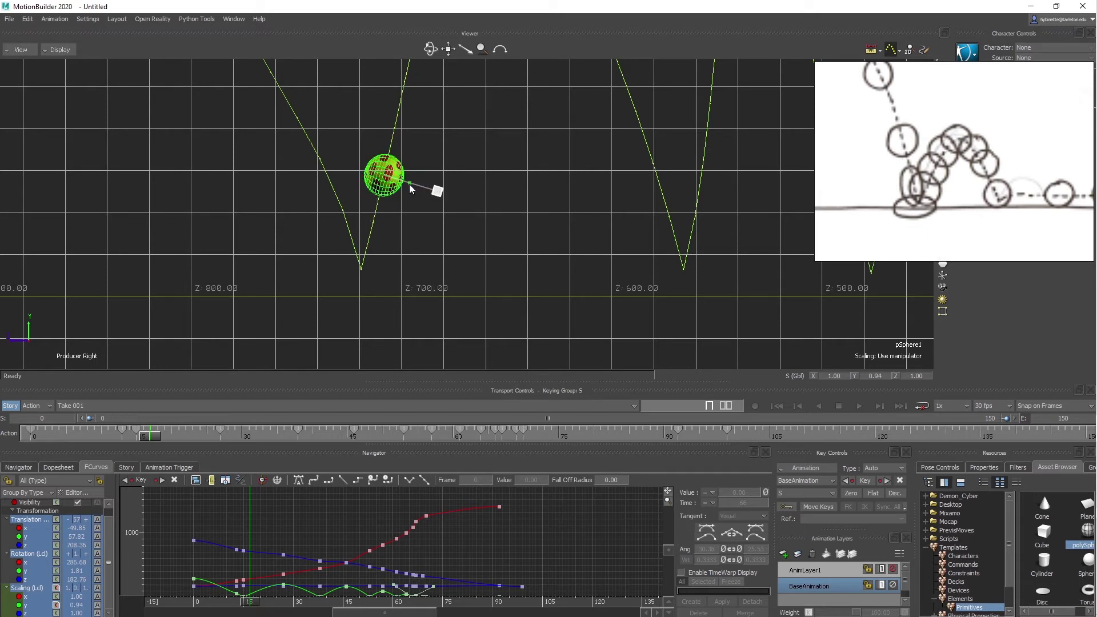
left_click_drag(367, 231, 363, 256)
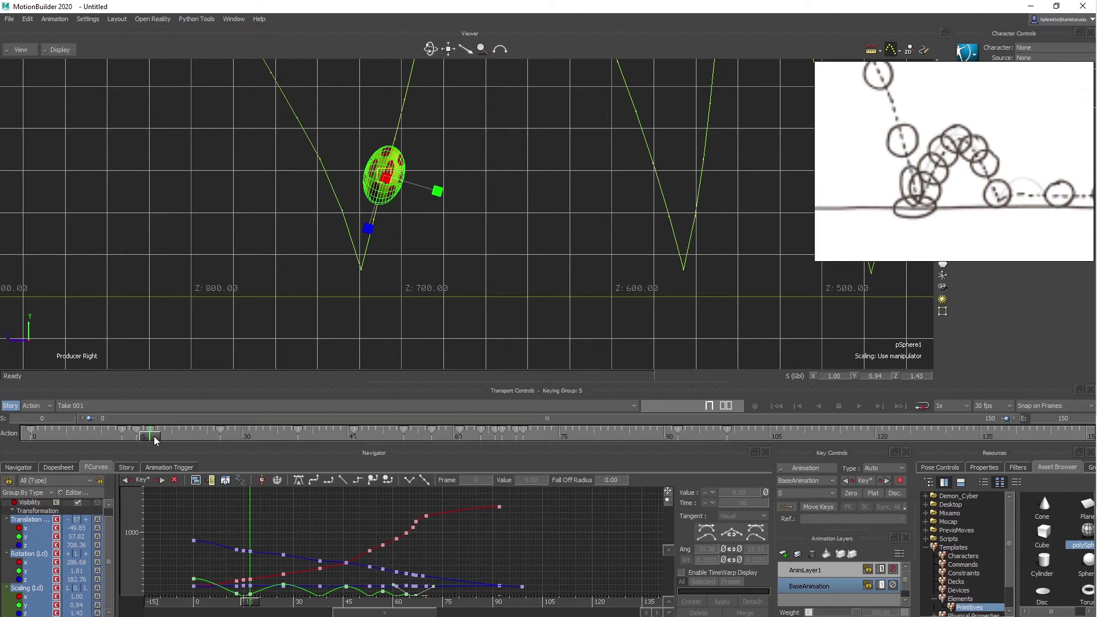
Step: Restore the ball's round shape at frame 21 with Z scaling 0.92 and key it
left_click_drag(155, 440, 177, 438)
left_click_drag(379, 171, 366, 311, "shift")
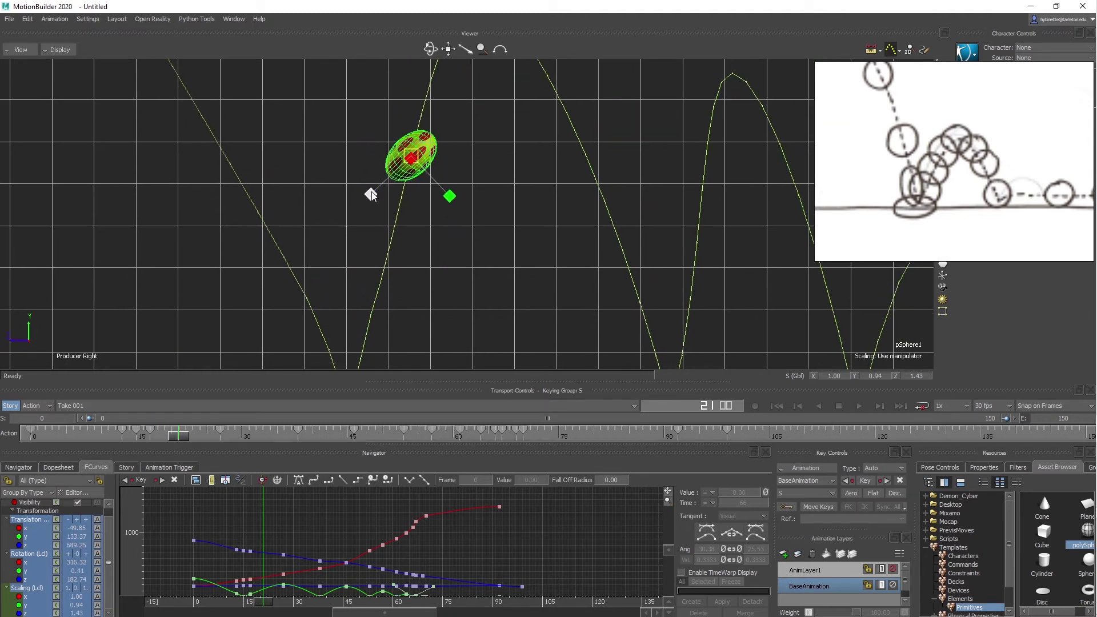
left_click_drag(371, 195, 388, 182)
key("k")
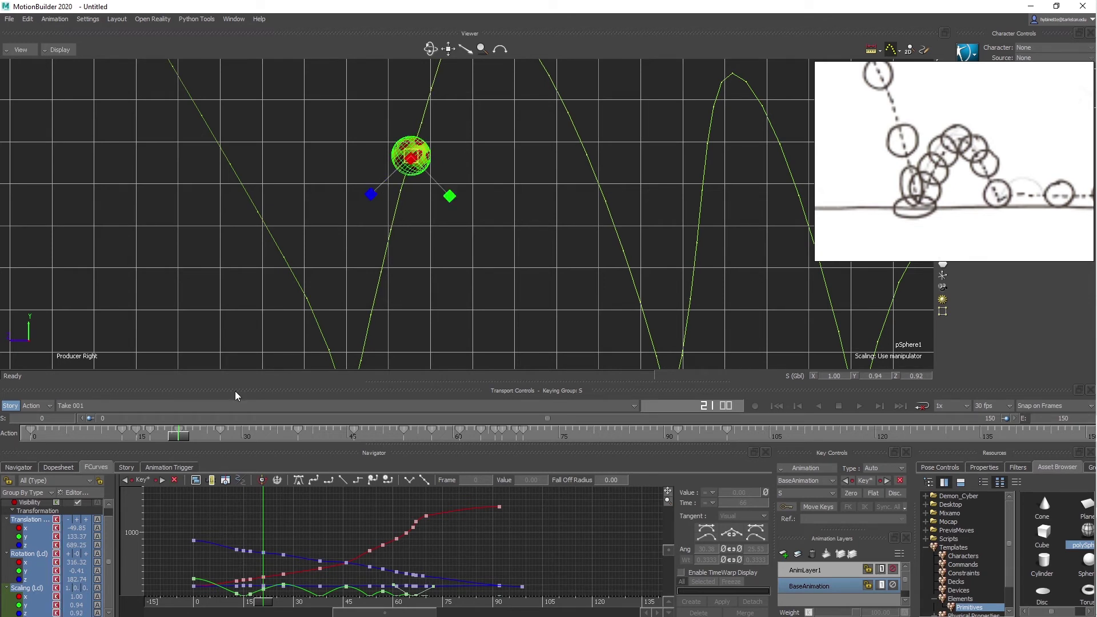
Step: Advance to the ball's second descent and key its round shape just before the second landing
left_click_drag(180, 435, 277, 437)
left_click_drag(460, 271, 379, 173, "shift")
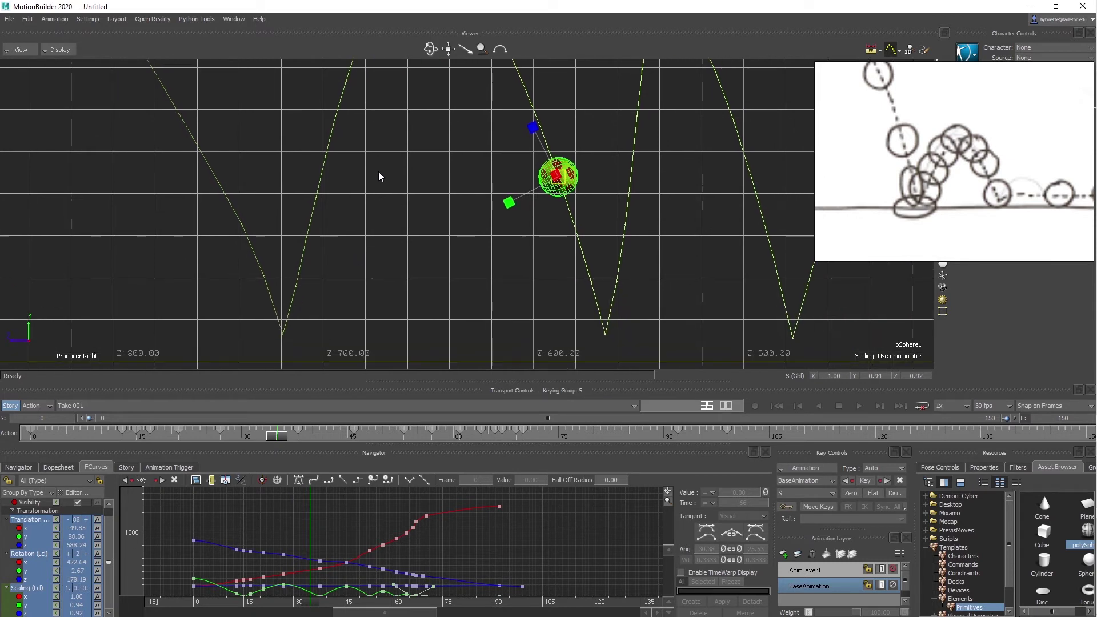
left_click_drag(460, 290, 392, 232, "shift")
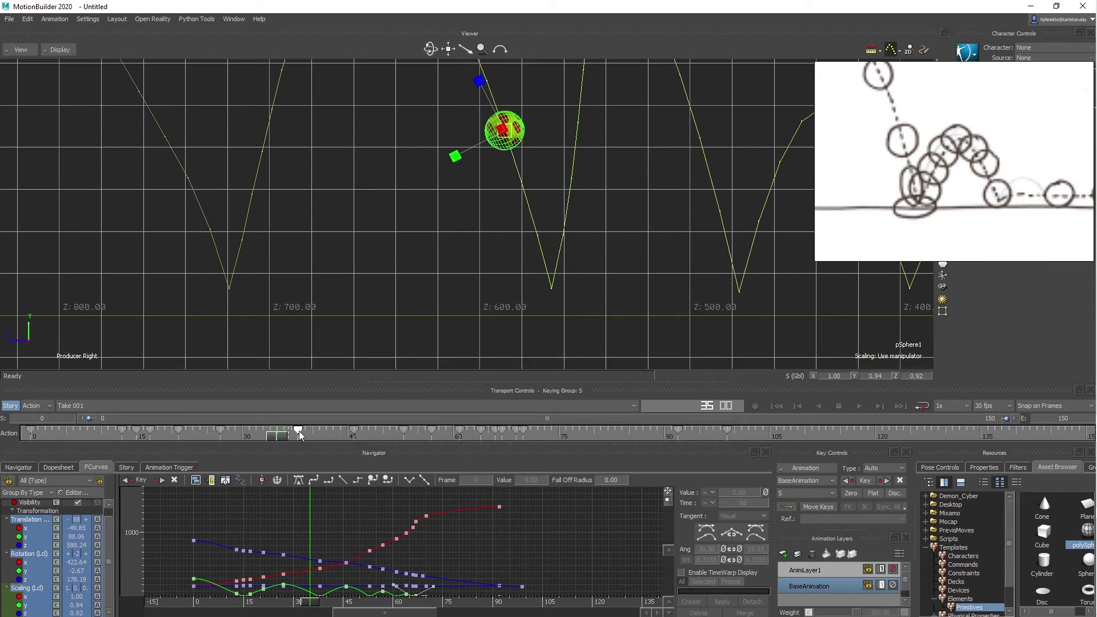
mouse_move(299, 430)
left_mouse_down()
mouse_move(271, 435)
mouse_move(292, 435)
left_mouse_up()
key("k")
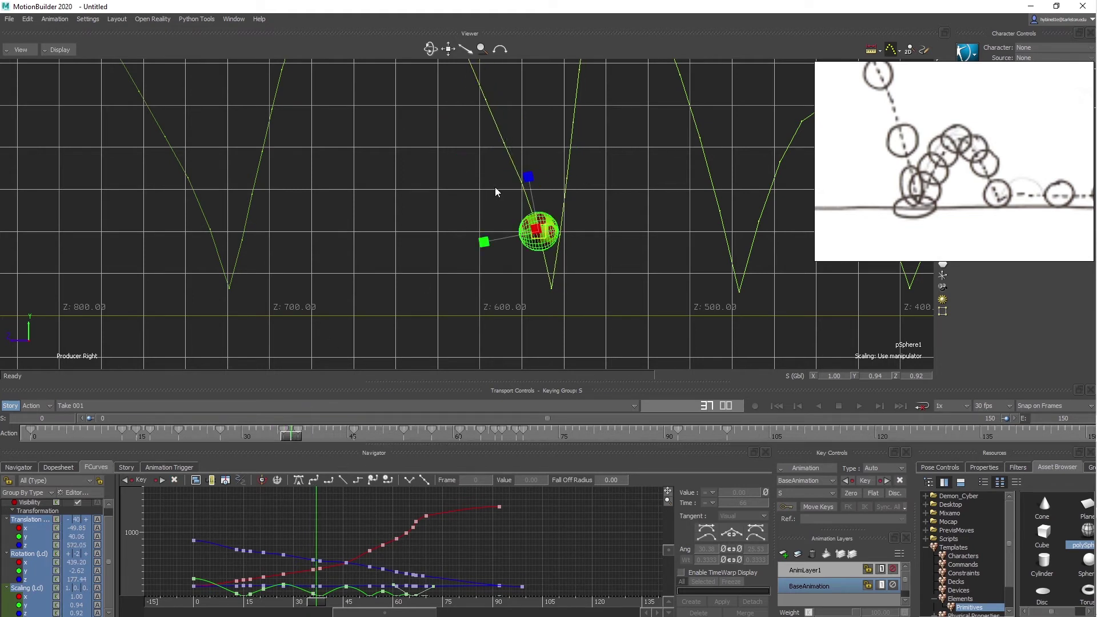
Step: Try a Z scaling of 1.42 at frame 37, and key the landing squash at frame 38 with Y scaling 1.46
left_click_drag(532, 184, 525, 156)
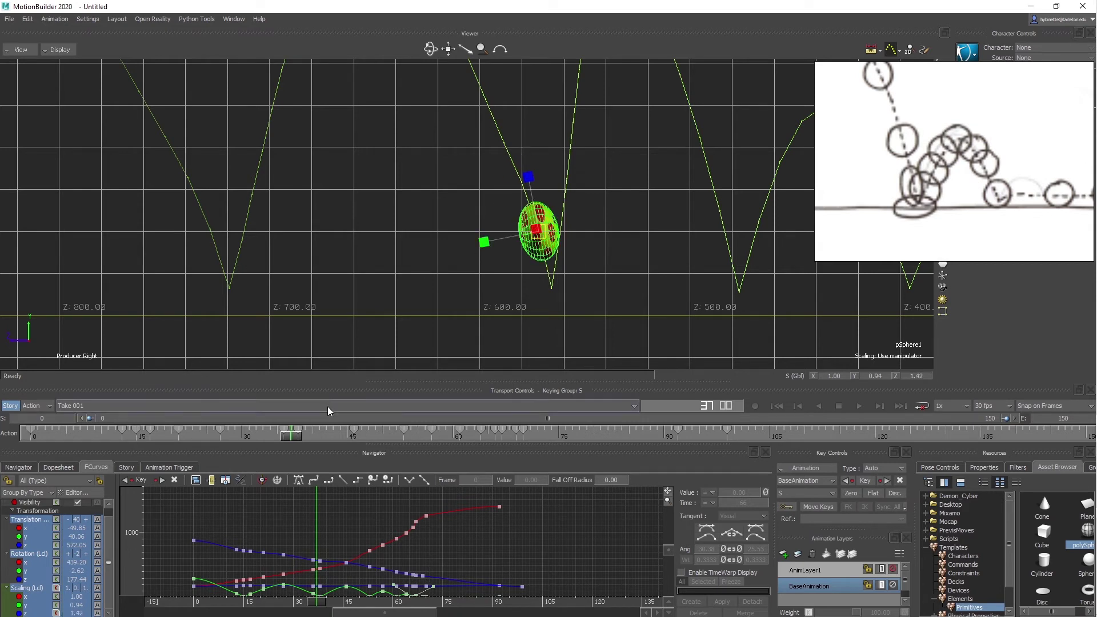
mouse_move(291, 440)
left_mouse_down()
mouse_move(310, 437)
mouse_move(297, 438)
left_mouse_up()
left_click_drag(497, 290, 472, 295)
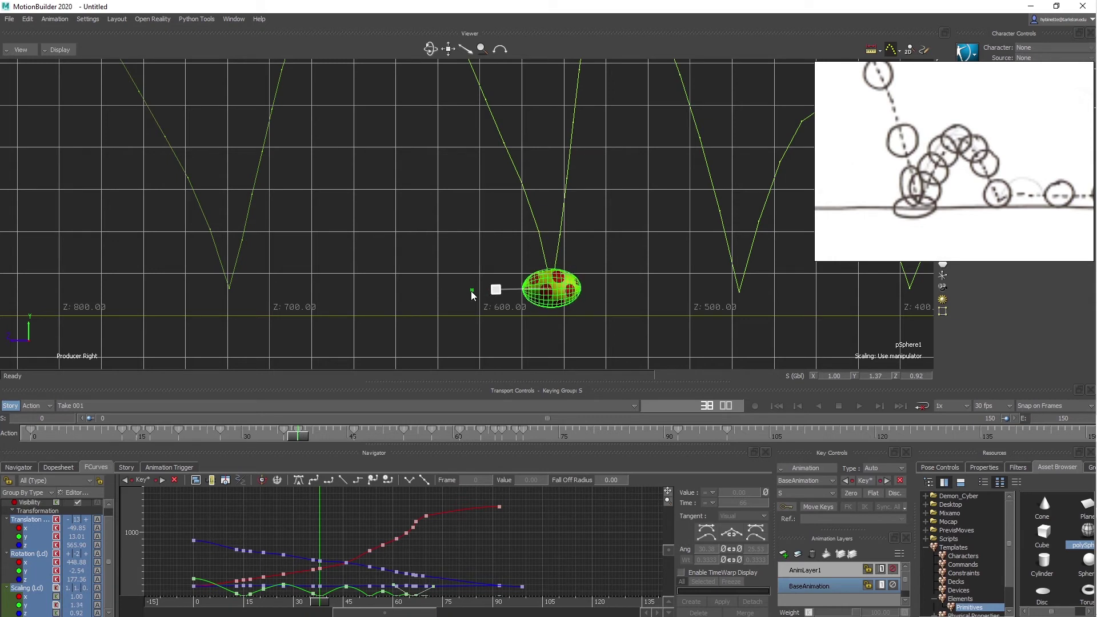
Step: Go to frame 40 and zoom the timeline to show frames 0 to 85
mouse_move(297, 438)
left_mouse_down()
mouse_move(286, 441)
mouse_move(313, 440)
left_mouse_up()
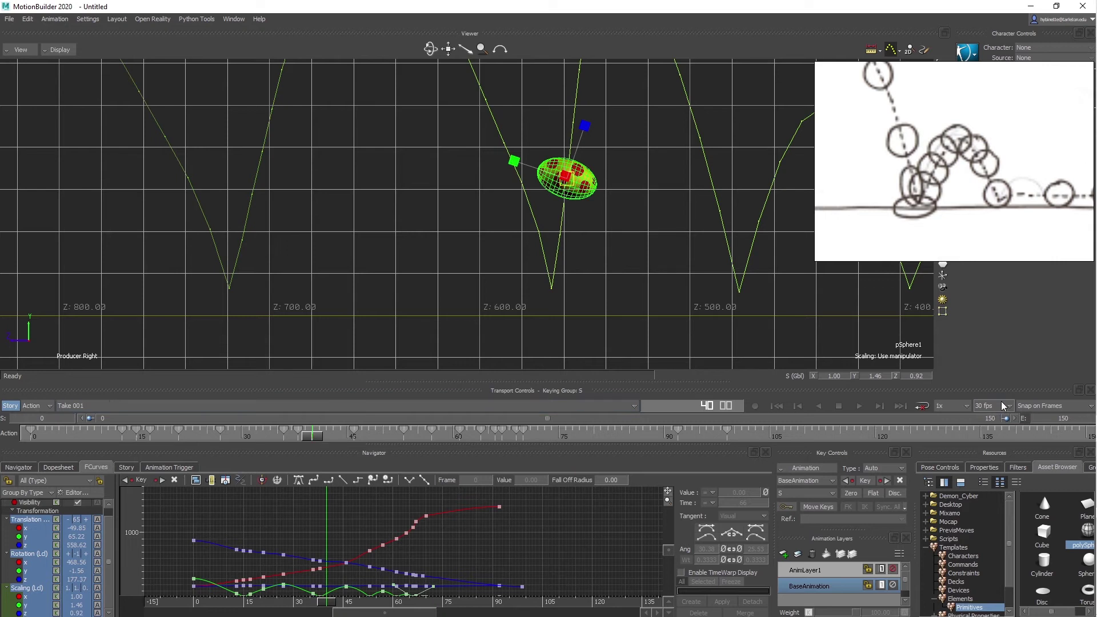
left_click_drag(1003, 420, 971, 418)
left_click_drag(683, 419, 609, 419)
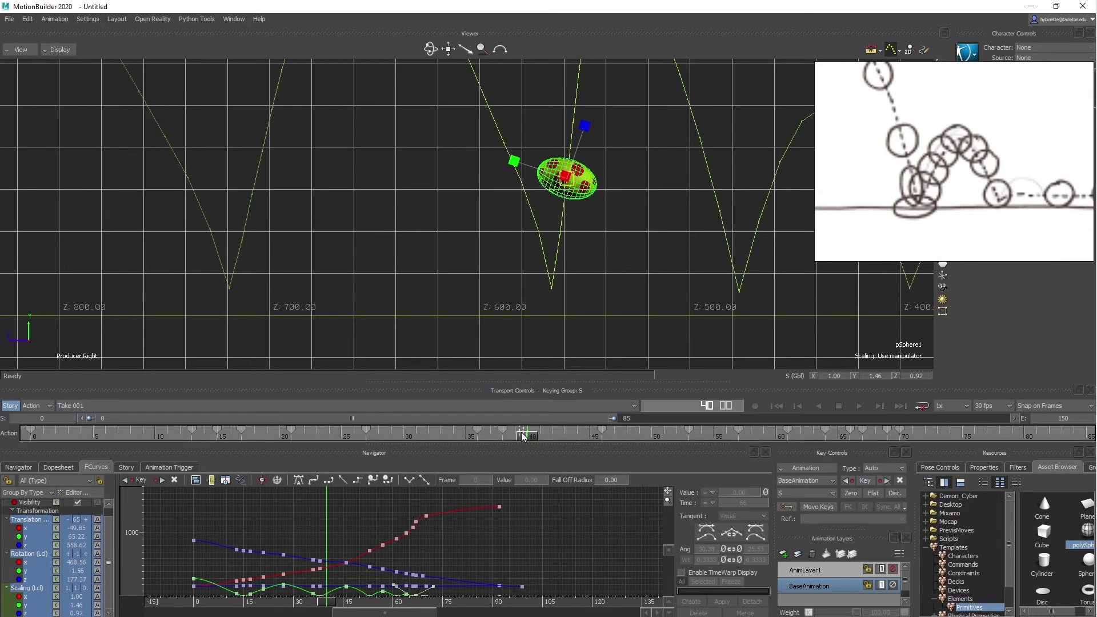
left_click_drag(524, 438, 523, 437)
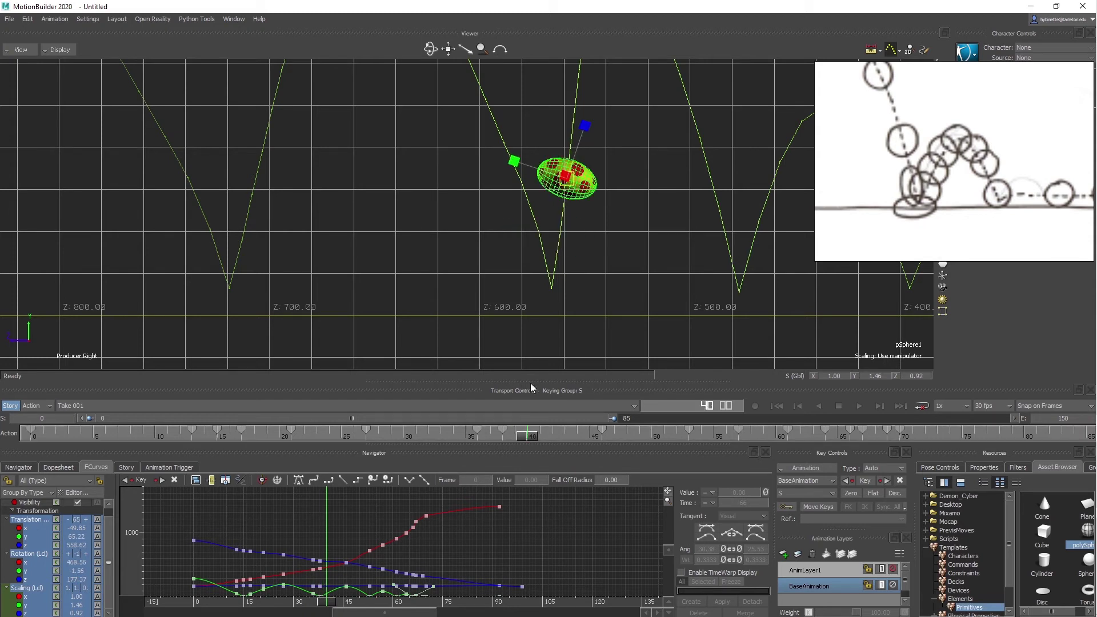
Step: Key the ball stretched at frame 40 with Y scaling 0.74 and Z 1.35, and rounded at frame 42 with Z 0.78
left_click_drag(516, 163, 584, 120)
mouse_move(538, 436)
left_mouse_down()
mouse_move(529, 437)
mouse_move(548, 436)
left_mouse_up()
left_click_drag(610, 149, 600, 229, "shift")
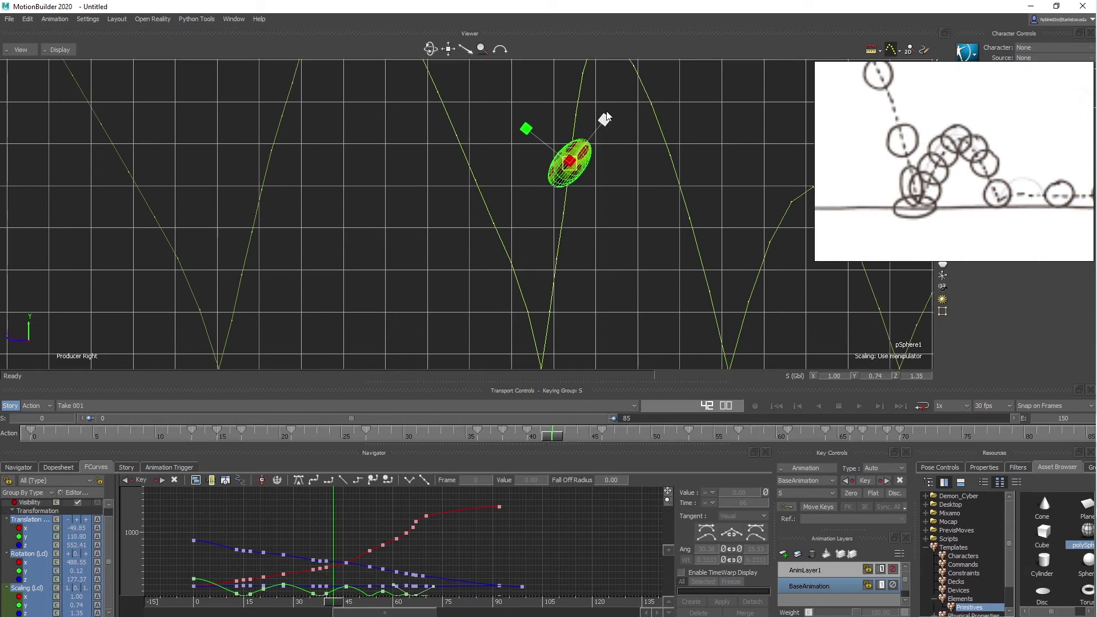
left_click_drag(604, 119, 592, 143)
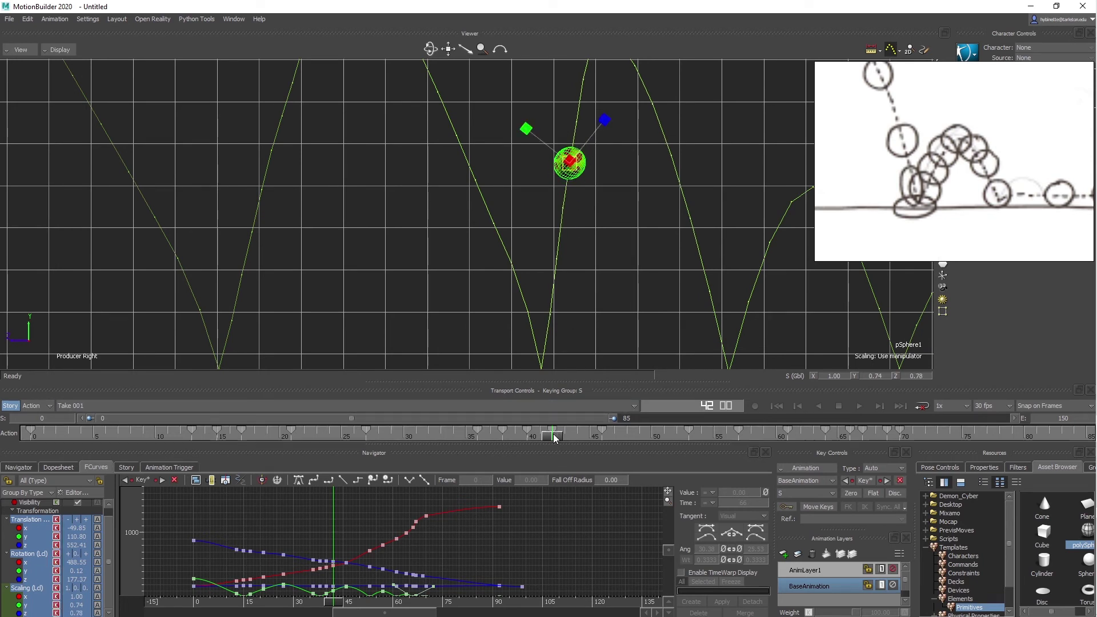
Step: Key the round ball at frame 51 and stretch it at frame 52 with Y scaling 1.24, before the third landing
left_click_drag(554, 438, 668, 455)
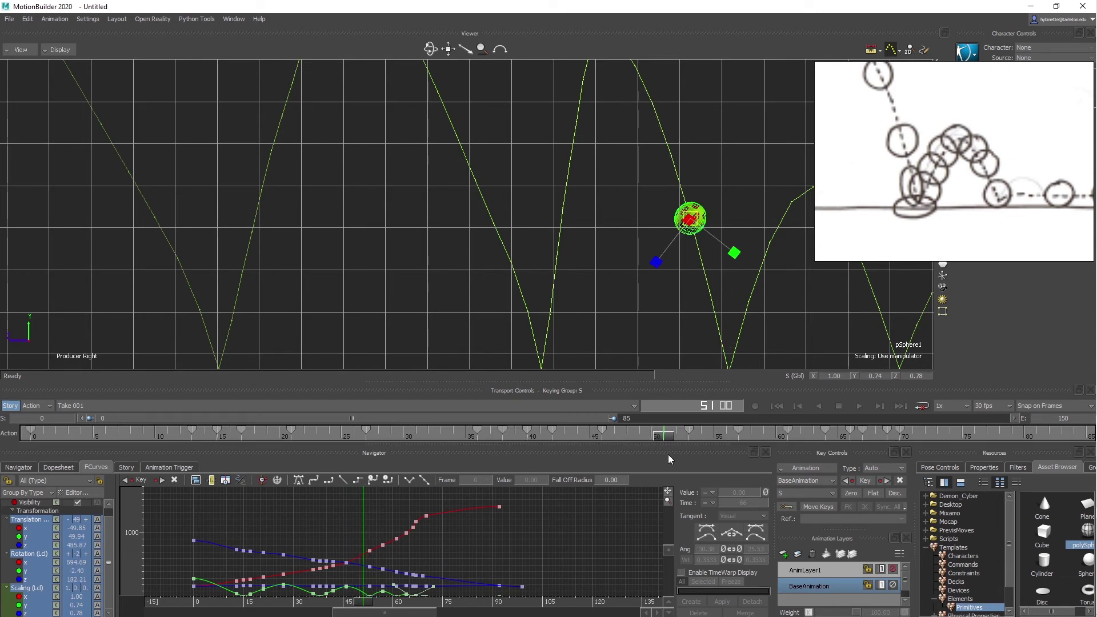
left_click_drag(684, 272, 557, 218, "shift")
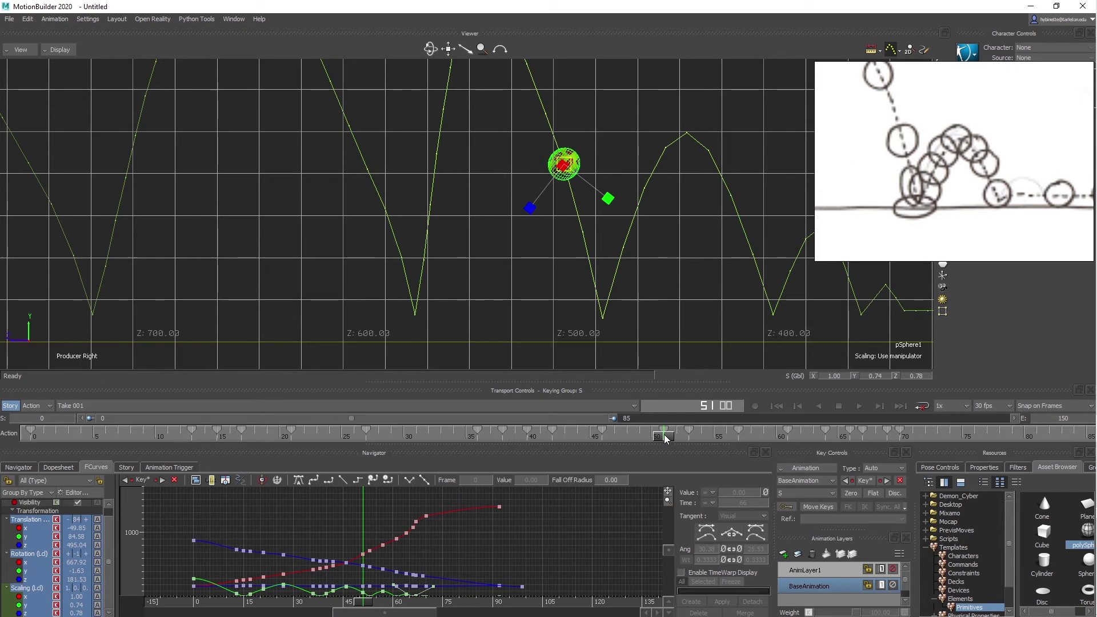
left_click_drag(668, 436, 675, 438)
left_click_drag(607, 282, 627, 321)
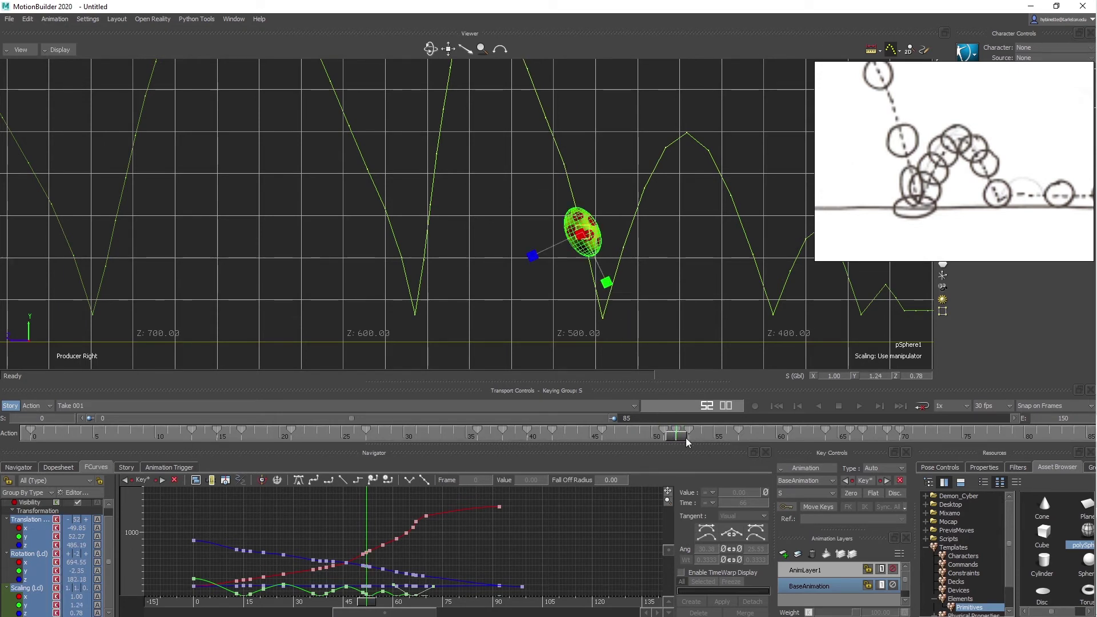
Step: Key the third landing's squash at frame 53 with Z scaling 1.51 and Y scaling 0.70
left_click_drag(681, 437, 690, 437)
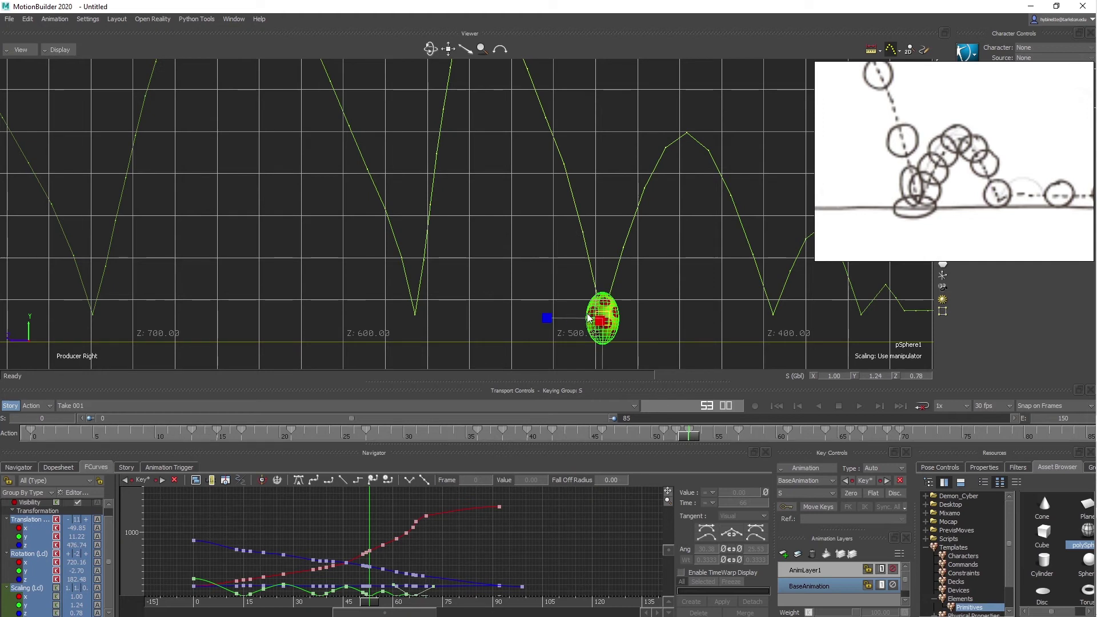
left_click_drag(552, 317, 504, 317)
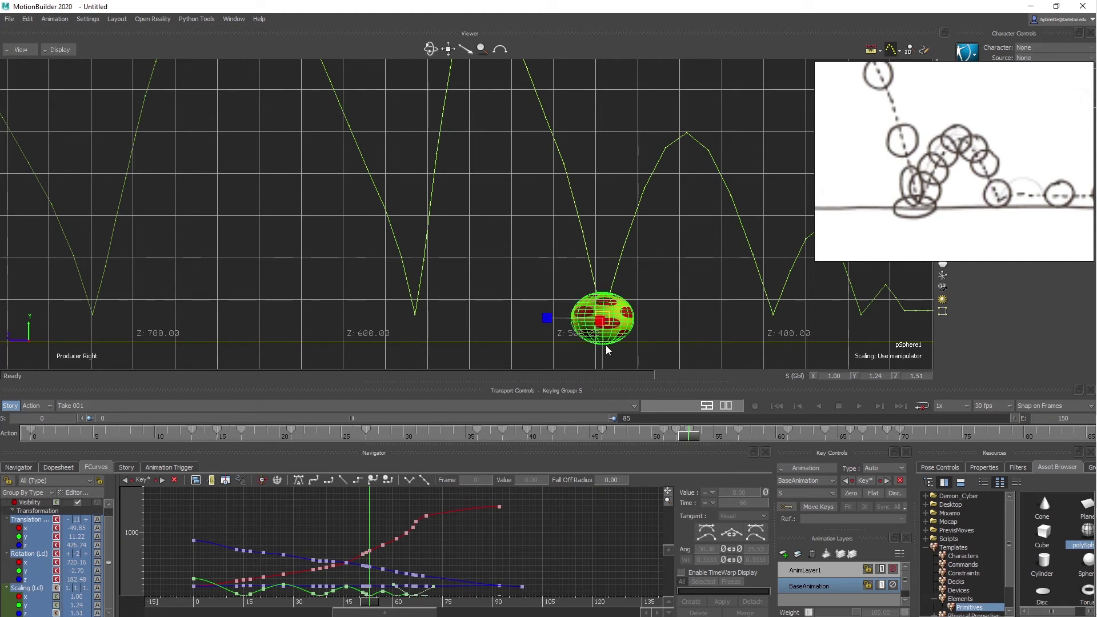
left_click_drag(636, 279, 636, 207, "shift")
left_click_drag(602, 306, 602, 276)
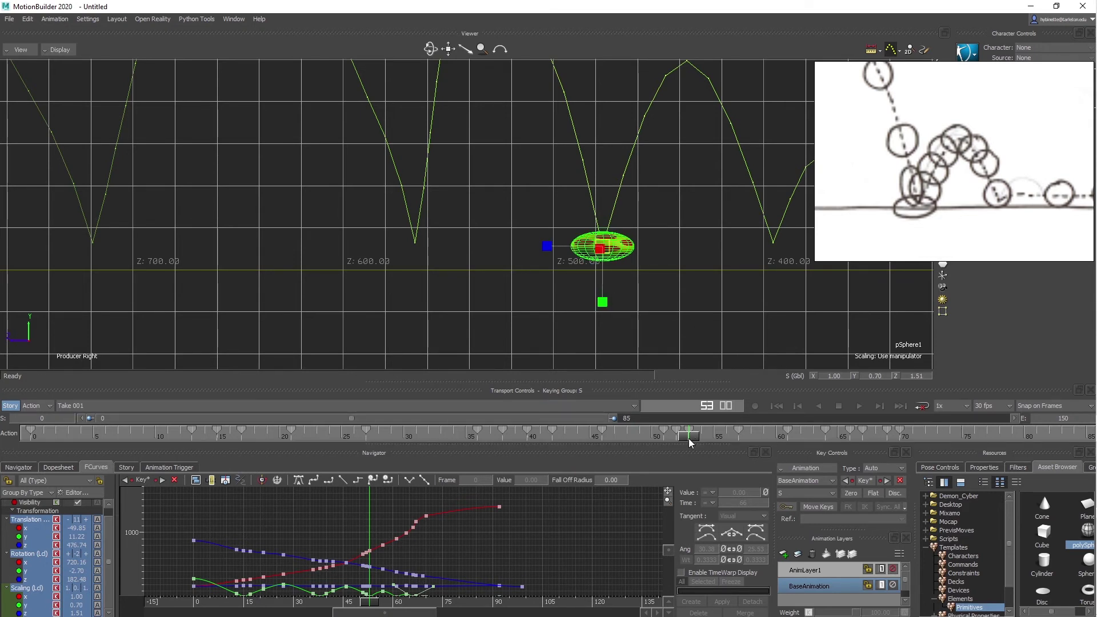
Step: Restore the round shape at frame 54 with Z scaling 0.79, and match X scaling at 0.79 in the perspective view
mouse_move(688, 435)
left_mouse_down()
mouse_move(710, 434)
mouse_move(702, 436)
left_mouse_up()
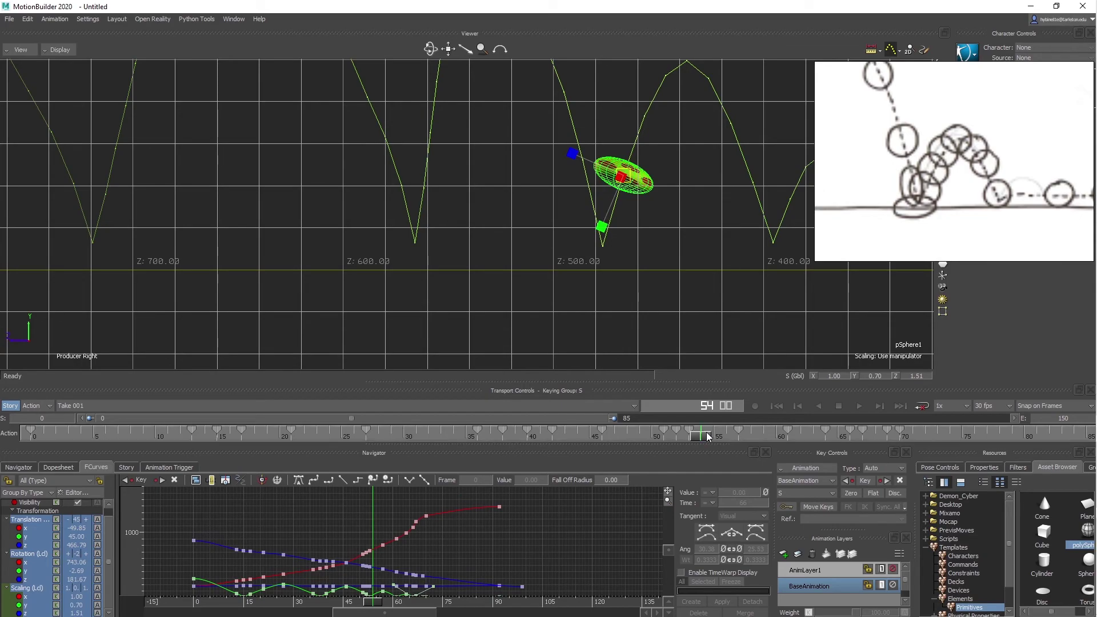
left_click_drag(573, 154, 599, 160)
key("ctrl+e")
left_click_drag(617, 198, 475, 181, "ctrl+shift")
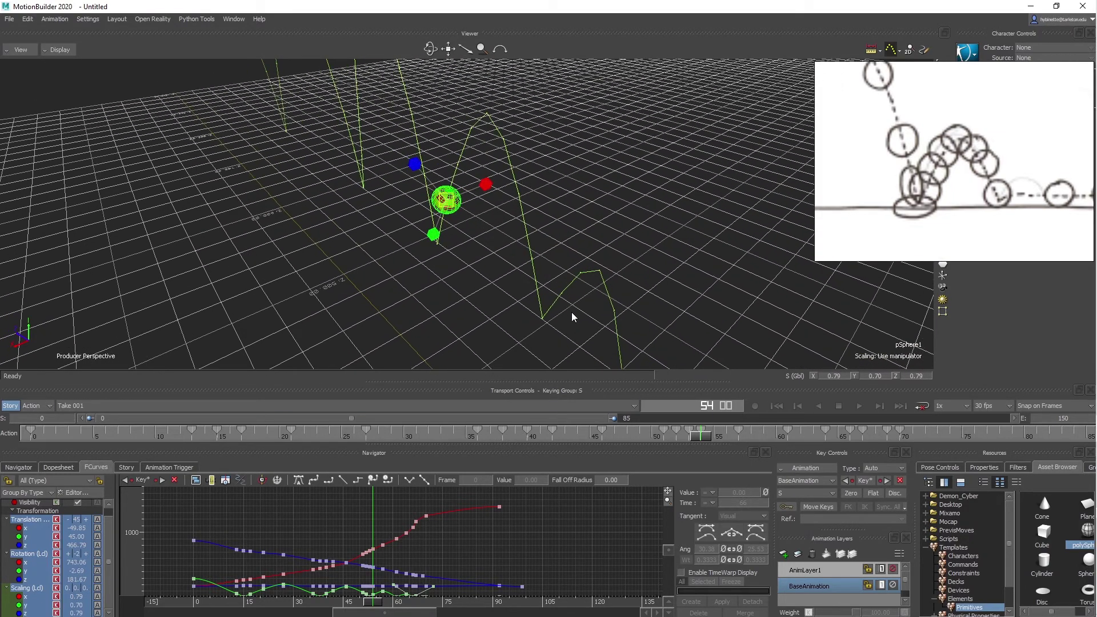
Step: Narrow the ball after the second bounce by keying X scaling 0.81 at frame 40 and 0.89 at frame 42
left_click_drag(703, 439, 612, 423)
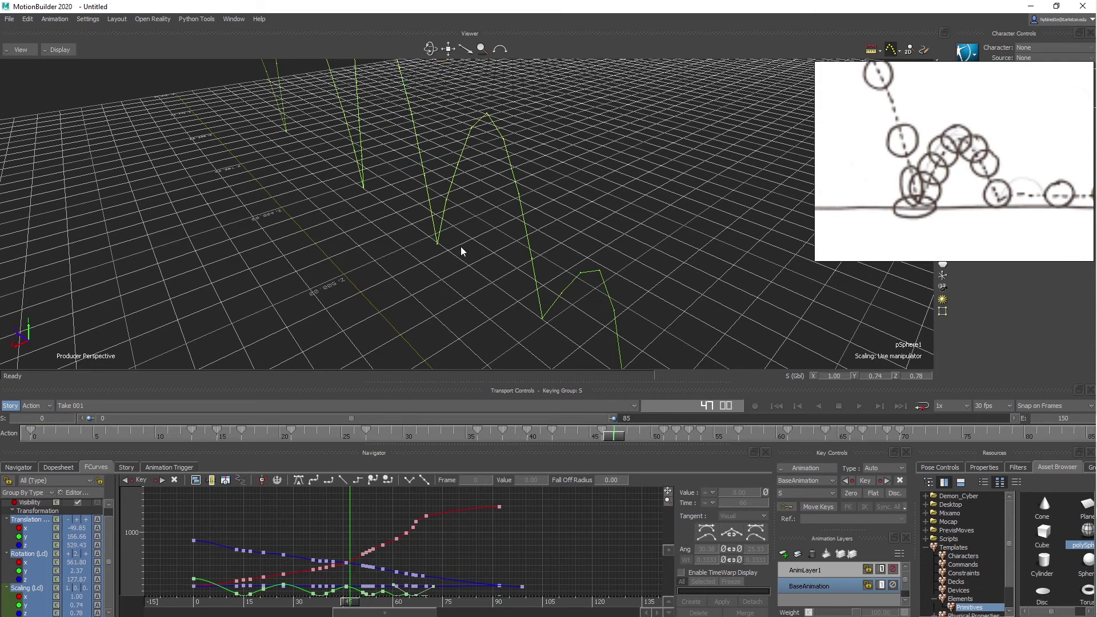
left_click_drag(461, 252, 565, 290)
mouse_move(603, 432)
left_mouse_down()
mouse_move(490, 431)
mouse_move(605, 433)
mouse_move(513, 434)
mouse_move(523, 434)
left_mouse_up()
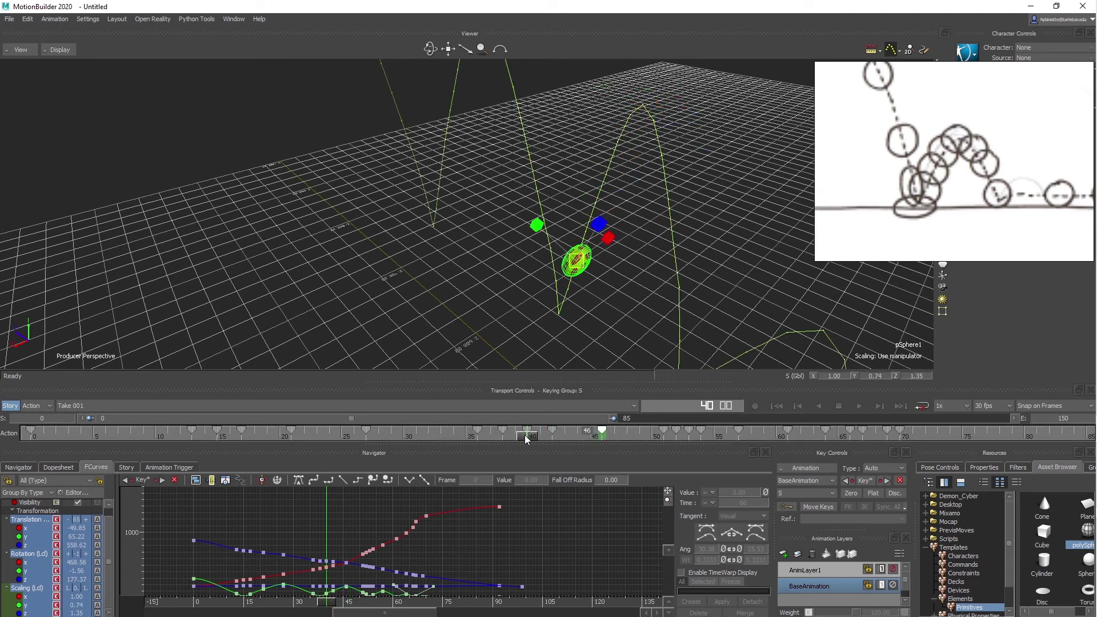
left_click_drag(606, 246, 576, 194, "ctrl+shift")
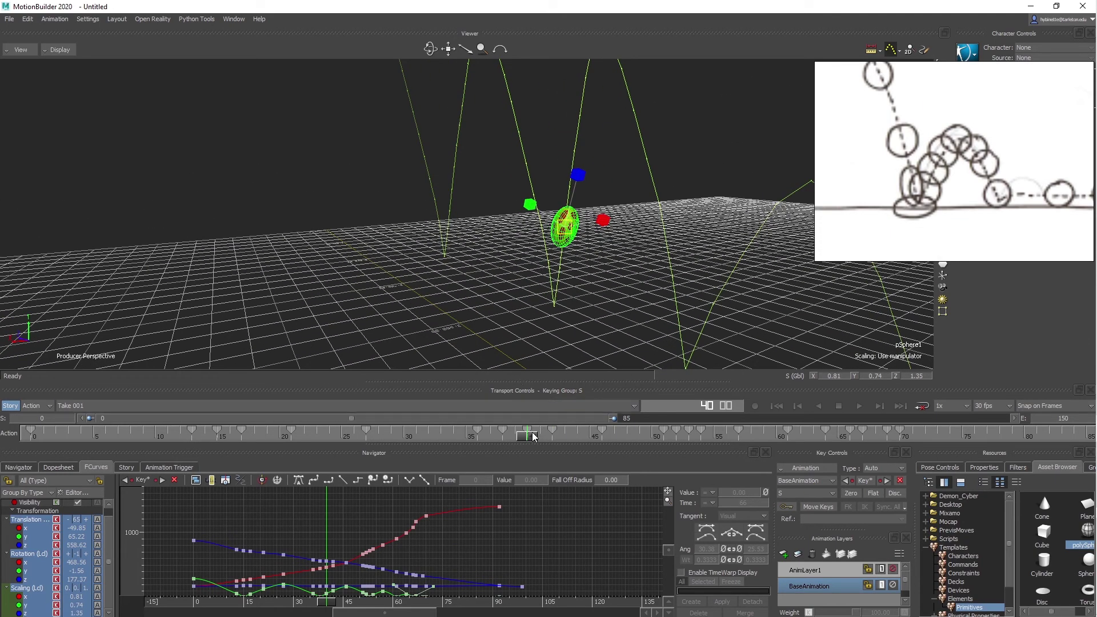
left_click_drag(550, 435, 553, 440)
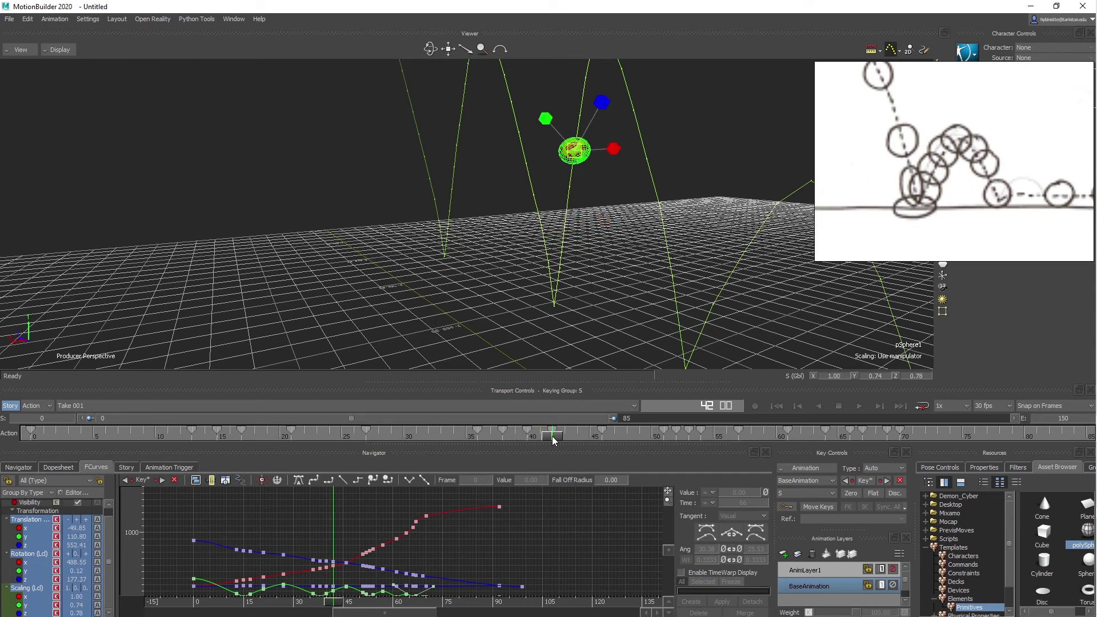
left_click_drag(577, 255, 574, 215, "ctrl+shift")
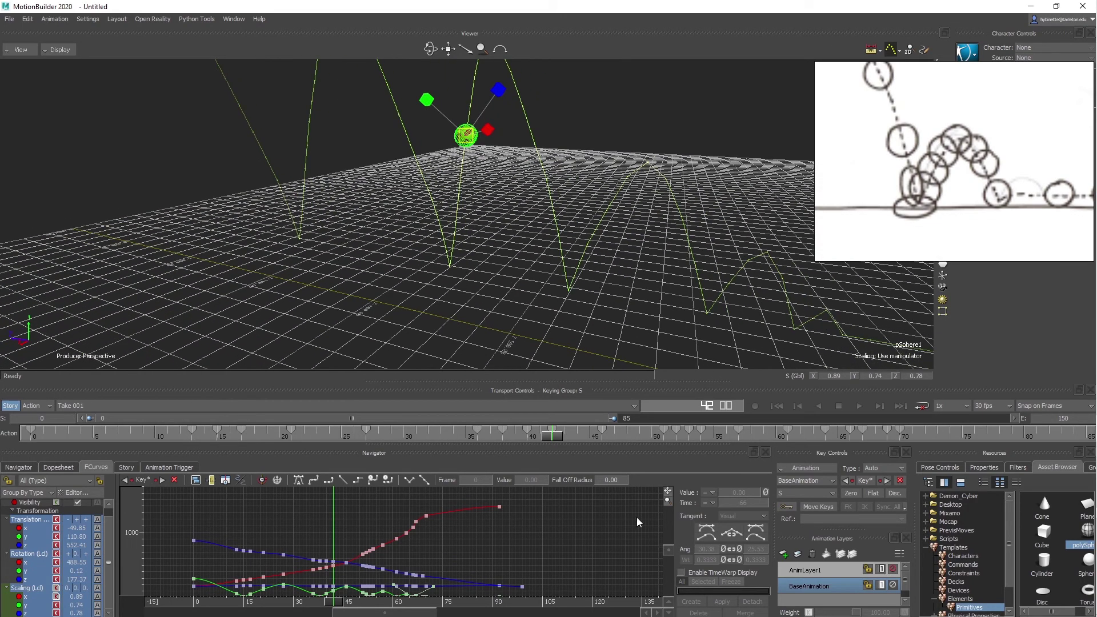
Step: Key the squash at the fourth landing on frame 61 by widening the ball to Z scaling 1.11
left_click_drag(556, 433, 771, 454)
left_click_drag(656, 286, 633, 249, "ctrl+shift")
mouse_move(777, 434)
left_mouse_down()
mouse_move(764, 434)
mouse_move(775, 436)
left_mouse_up()
left_click_drag(646, 223, 589, 149, "shift")
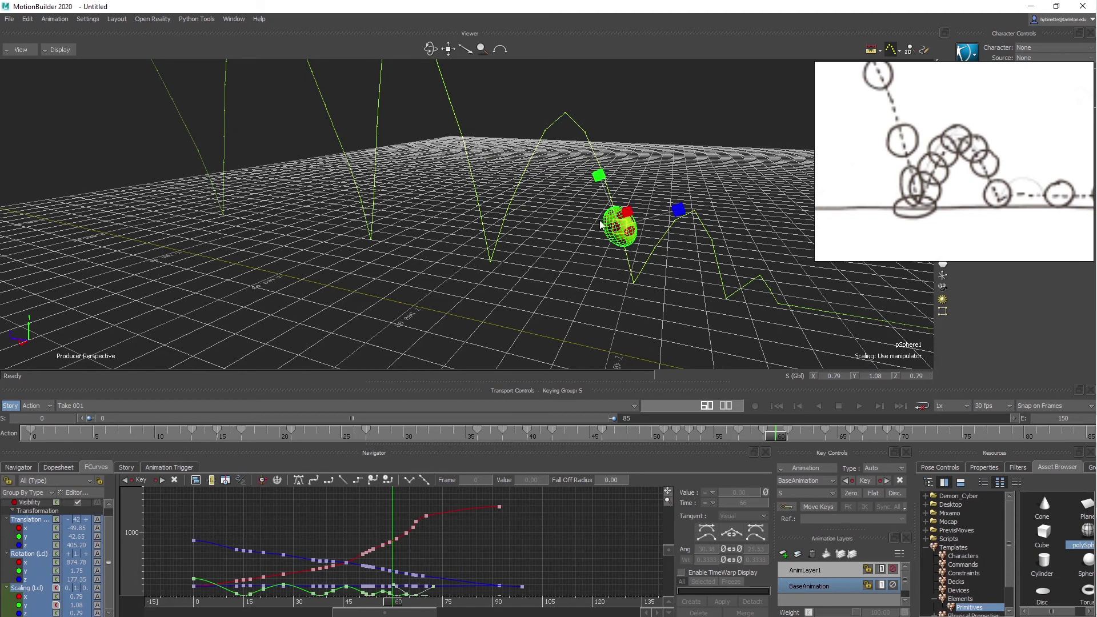
left_click_drag(620, 259, 572, 266, "ctrl+shift")
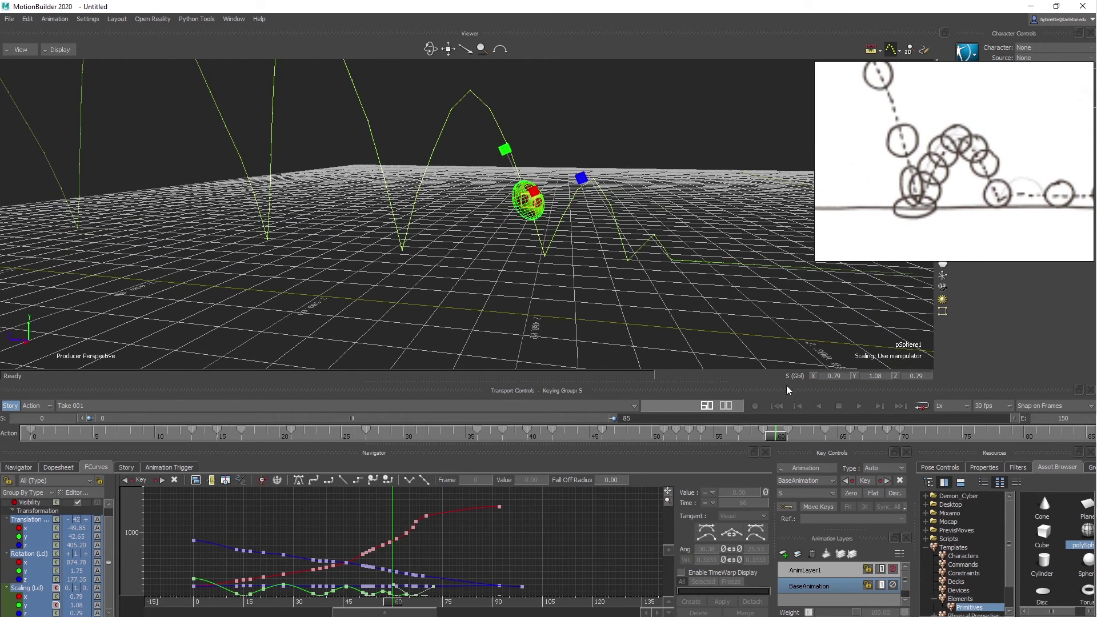
left_click_drag(775, 438, 786, 437)
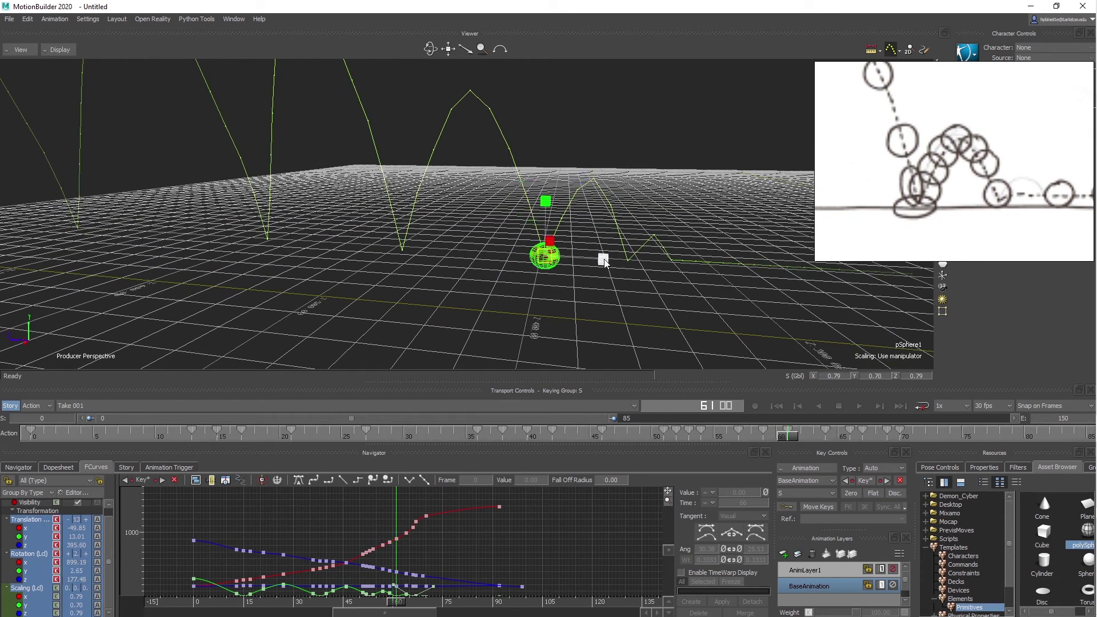
left_click_drag(604, 259, 626, 264)
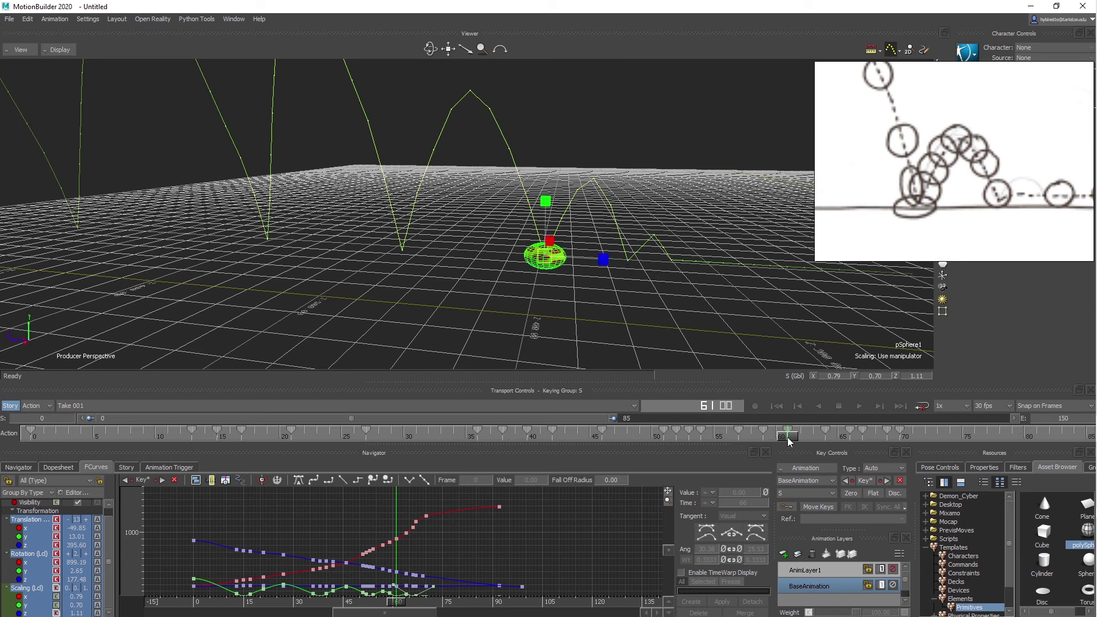
Step: Reshape the ball after the fourth landing by keying Y scaling 0.93 at frame 62 and 0.72 at frame 64
left_click_drag(787, 444, 801, 440)
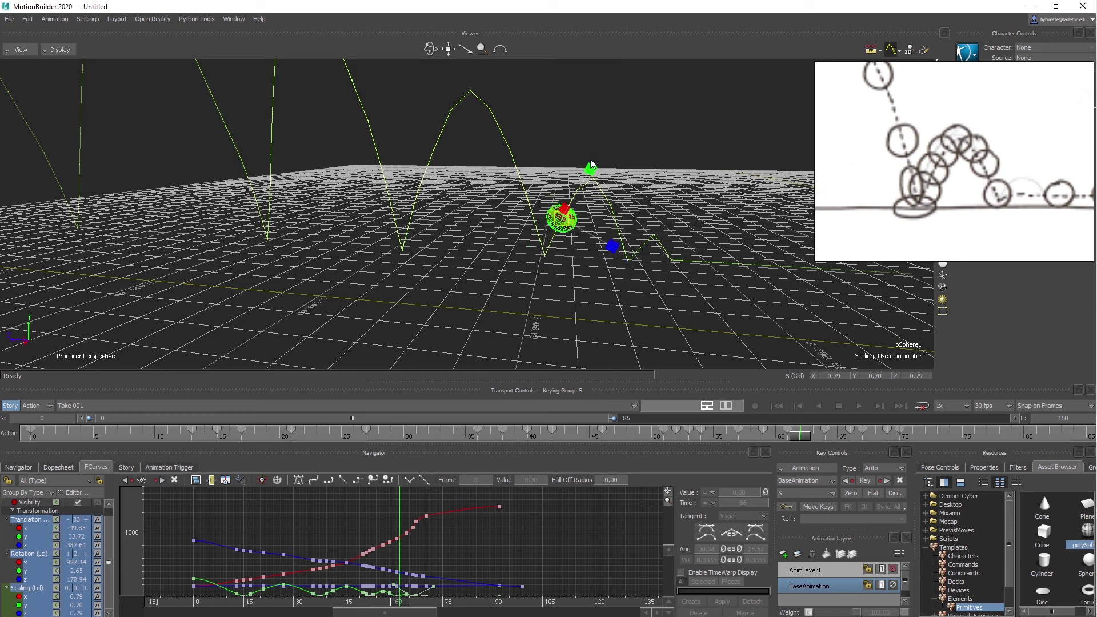
left_click_drag(591, 165, 606, 154)
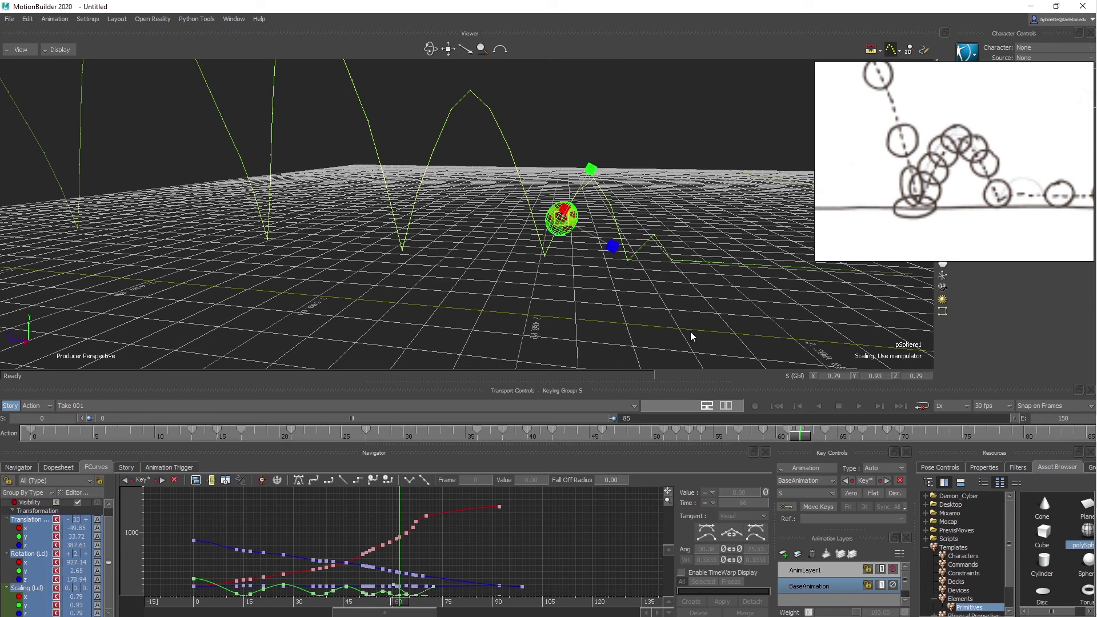
left_click_drag(803, 436, 823, 438)
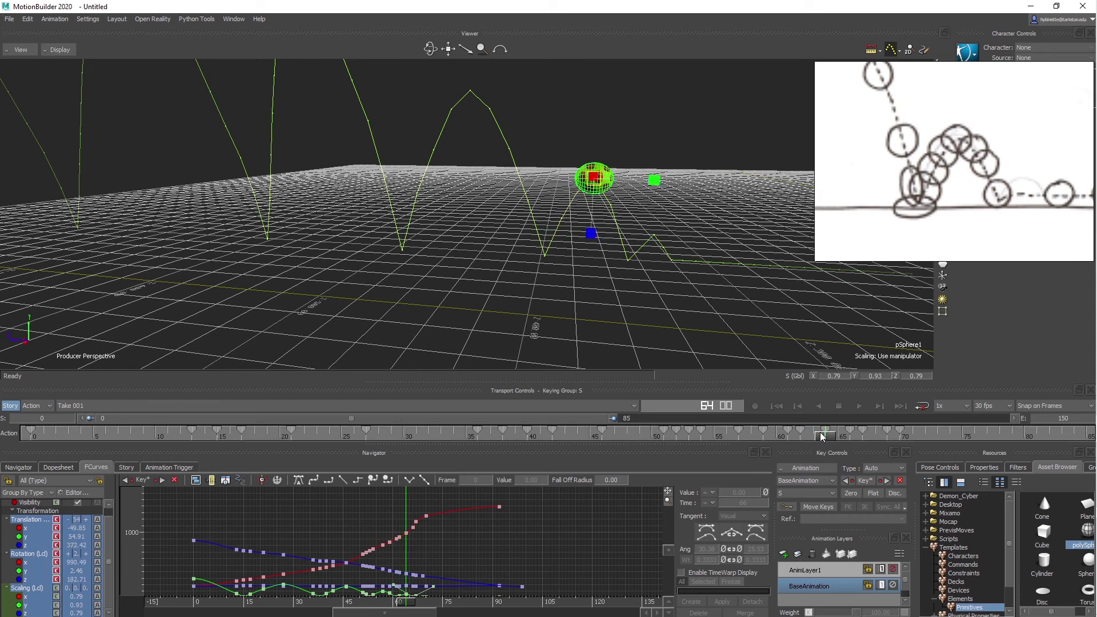
left_click_drag(653, 180, 622, 218)
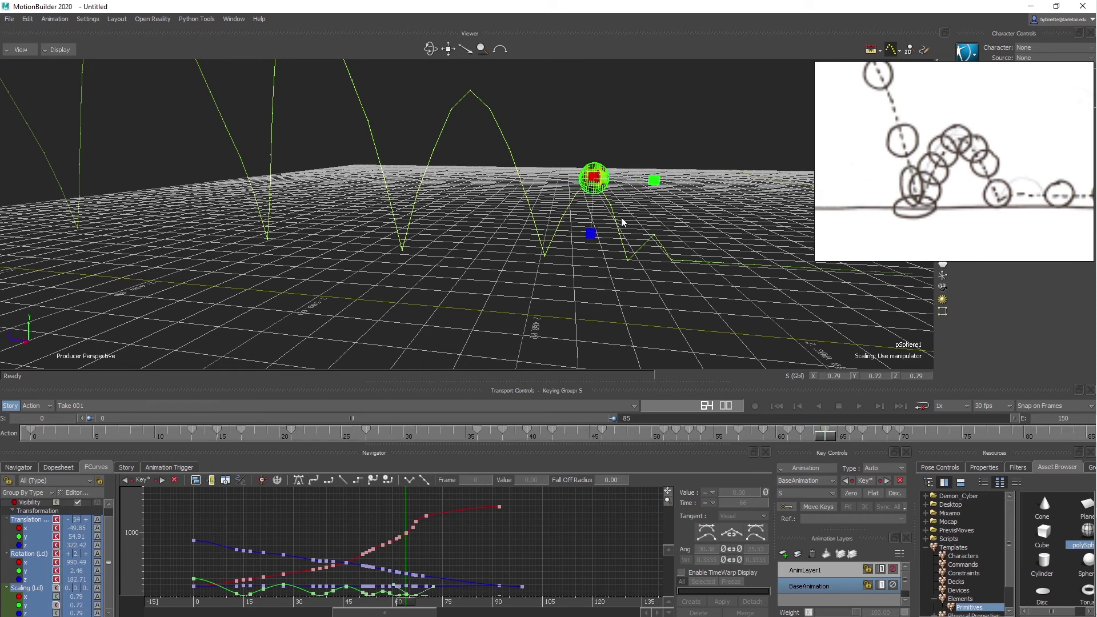
Step: Stretch the ball at frame 65 with Y scaling 1.06, and squash it at frame 66 with Z scaling 1.29 and Y scaling about 0.76
left_click_drag(661, 250, 641, 219, "shift")
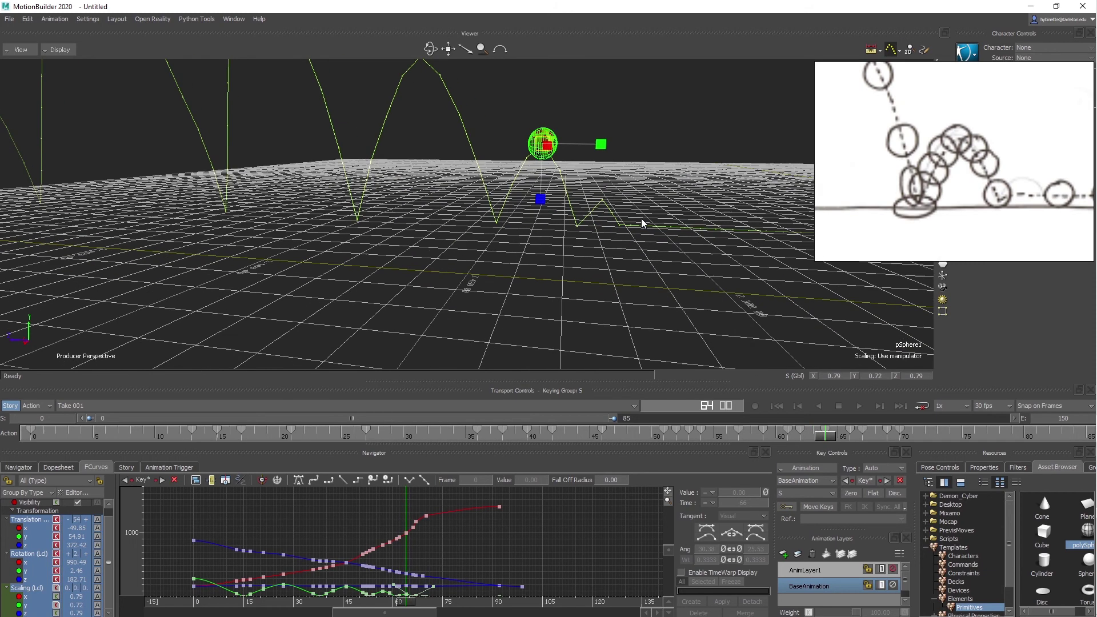
left_click(834, 434)
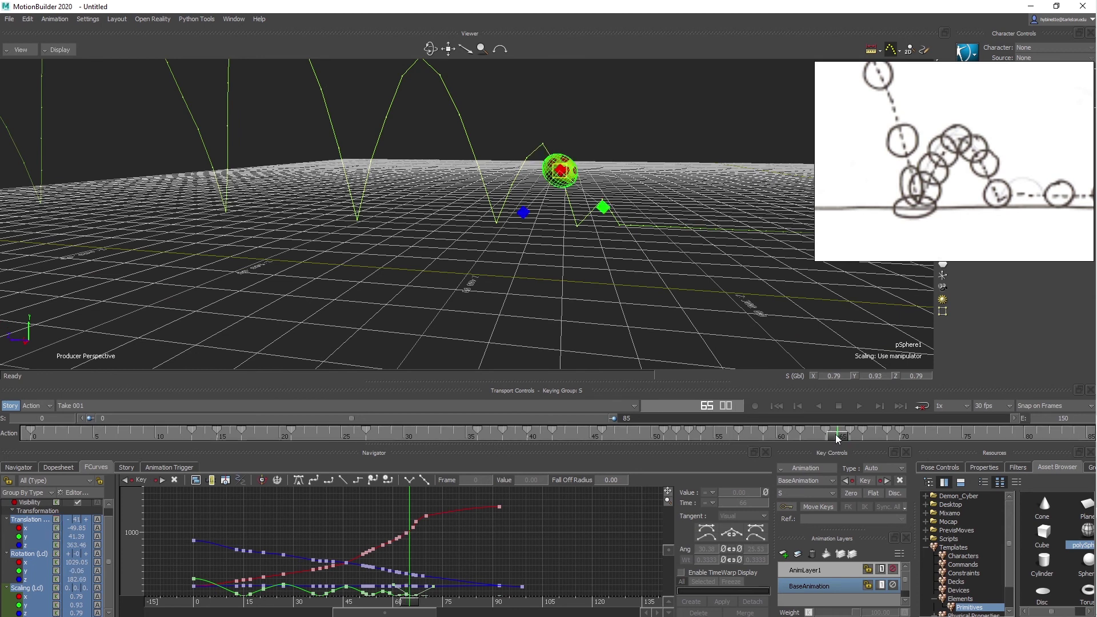
left_click_drag(609, 207, 643, 218)
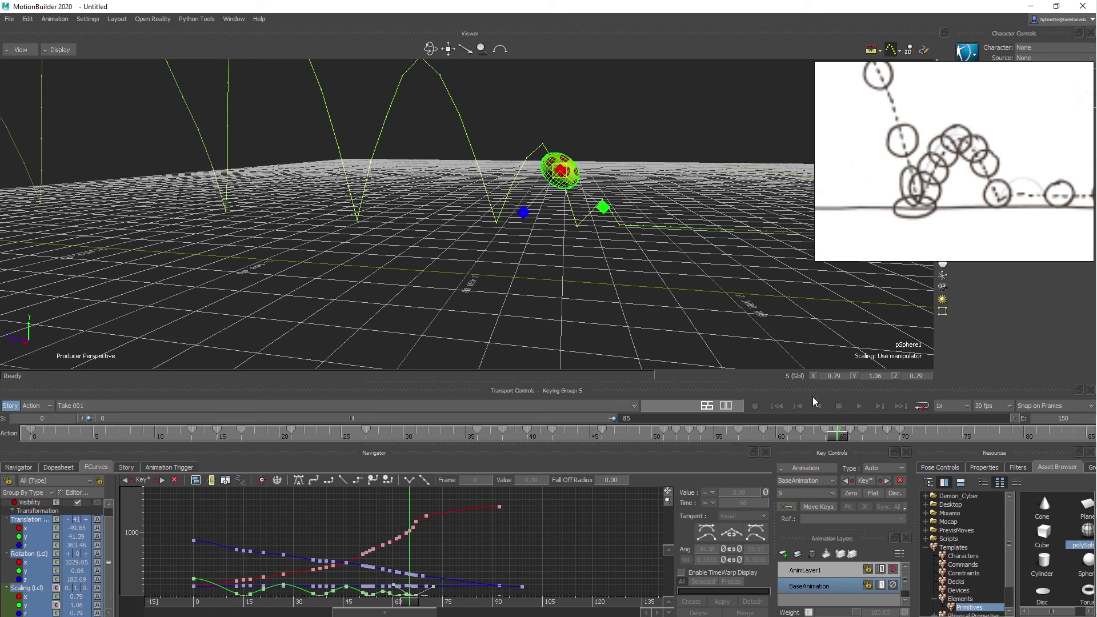
left_click(850, 434)
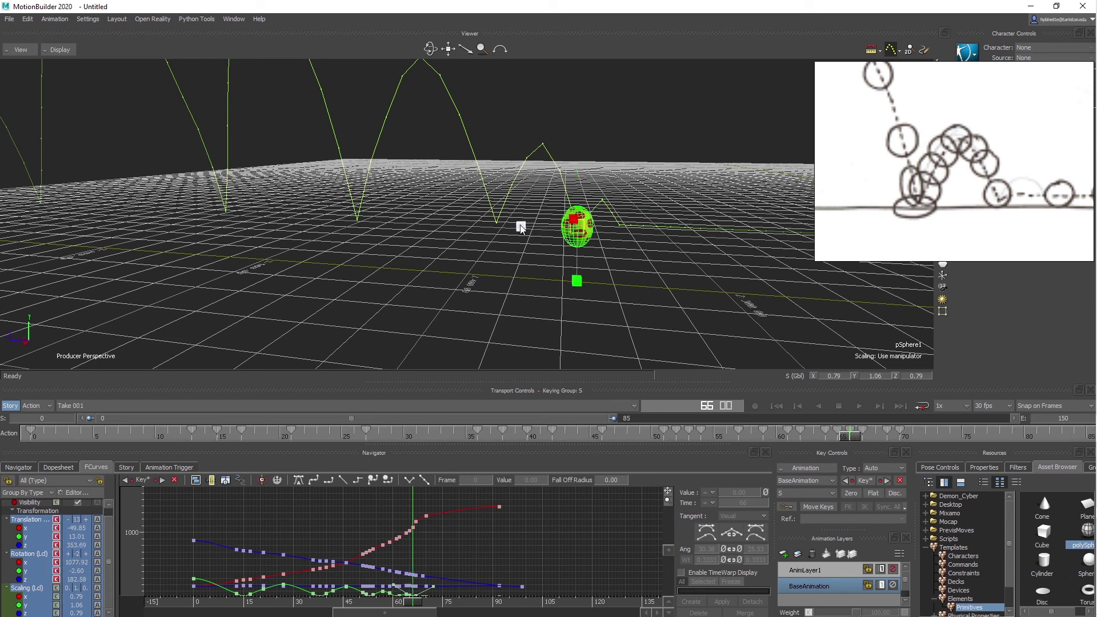
left_click_drag(521, 227, 485, 225)
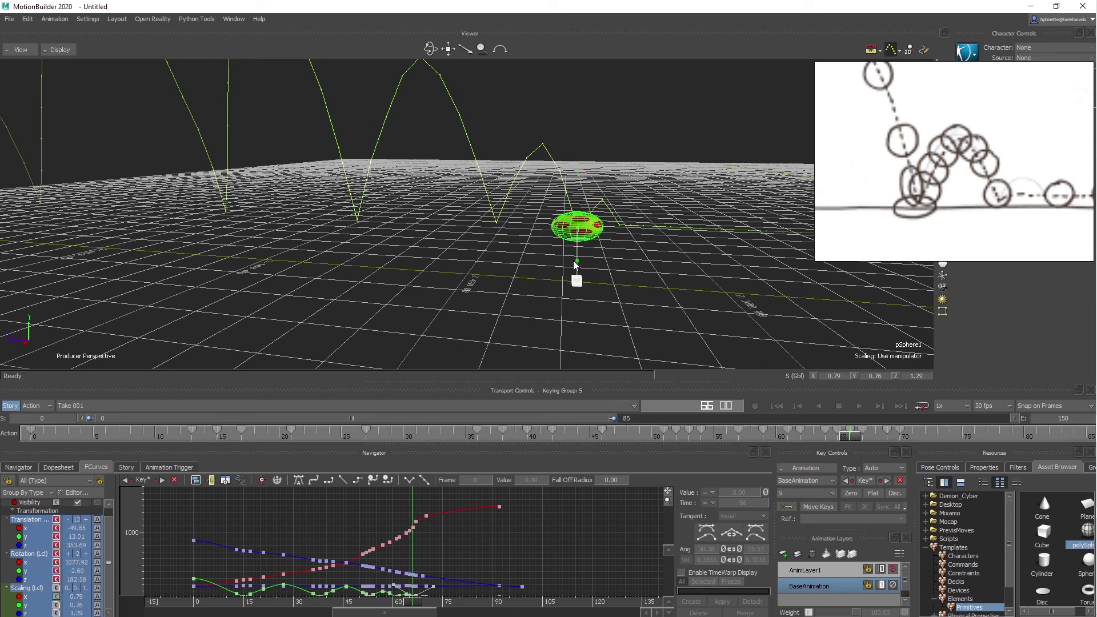
Step: Restore the round shape at frame 67 with Y scaling 0.74
left_click(863, 435)
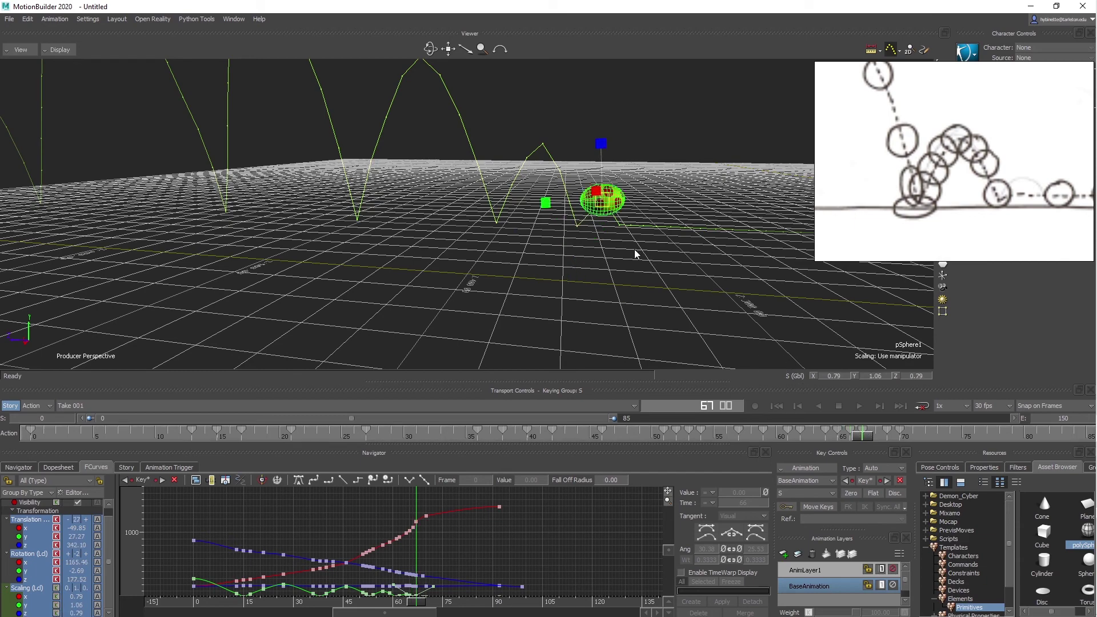
left_click_drag(548, 203, 566, 203)
left_click_drag(608, 195, 487, 375, "ctrl+shift")
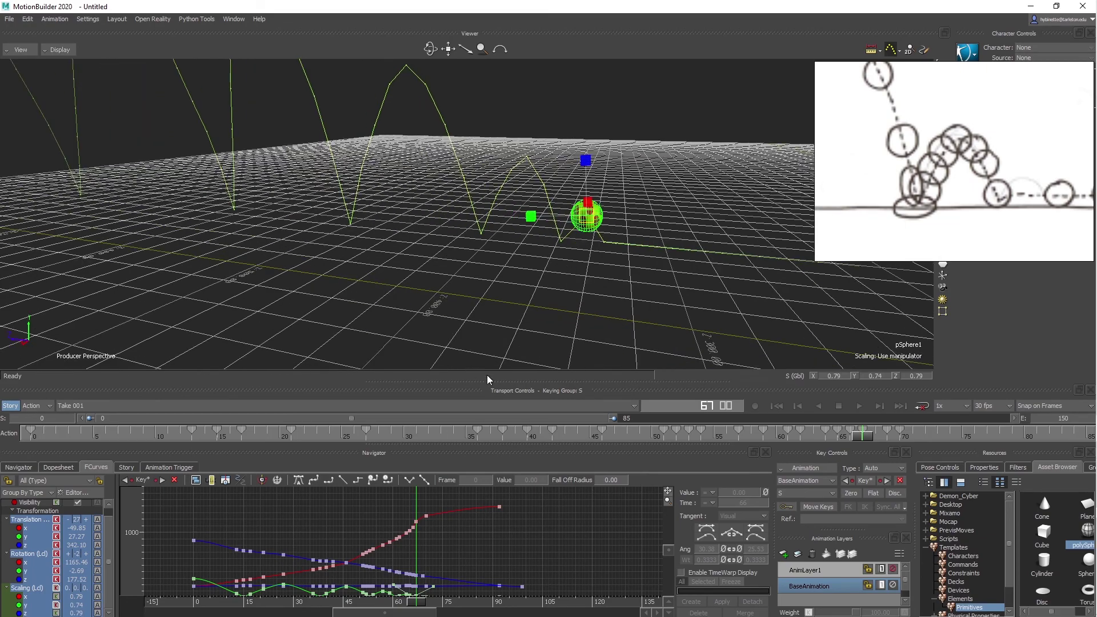
Step: Deselect the ball and play the animation from frame 0 to review the squash and stretch
left_click_drag(866, 437, 2, 391)
left_click_drag(515, 188, 394, 218, "shift")
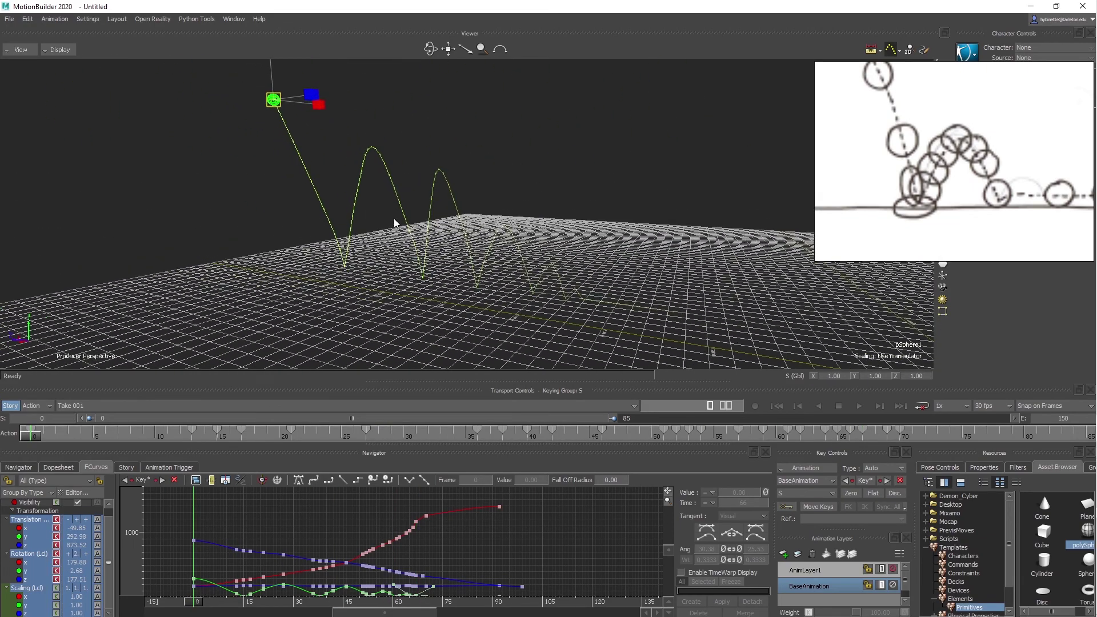
left_click(591, 160)
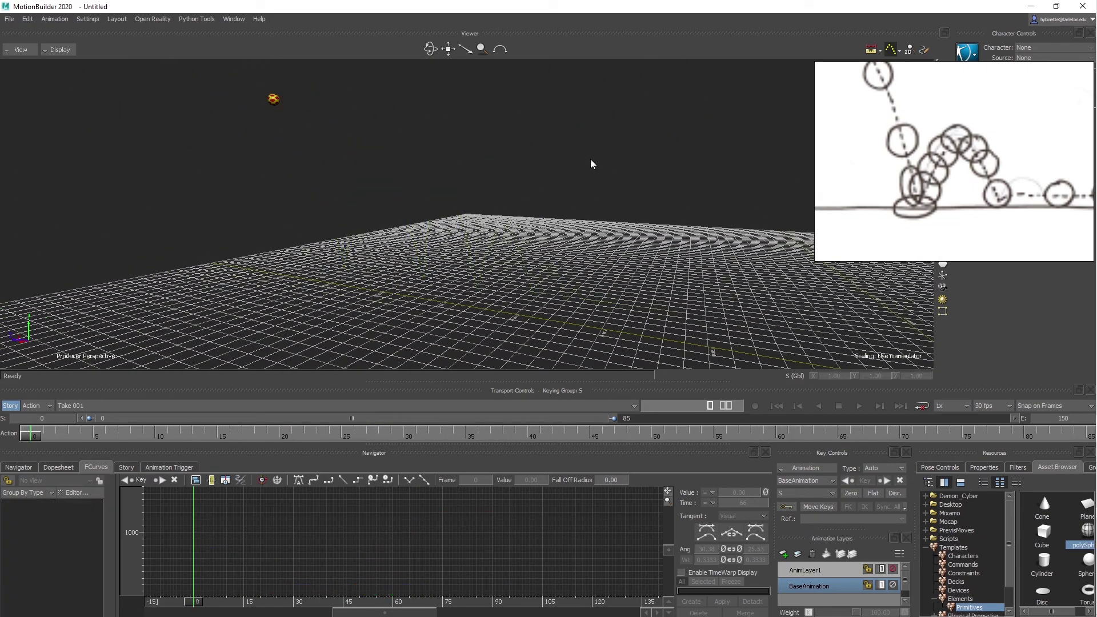
left_click(859, 407)
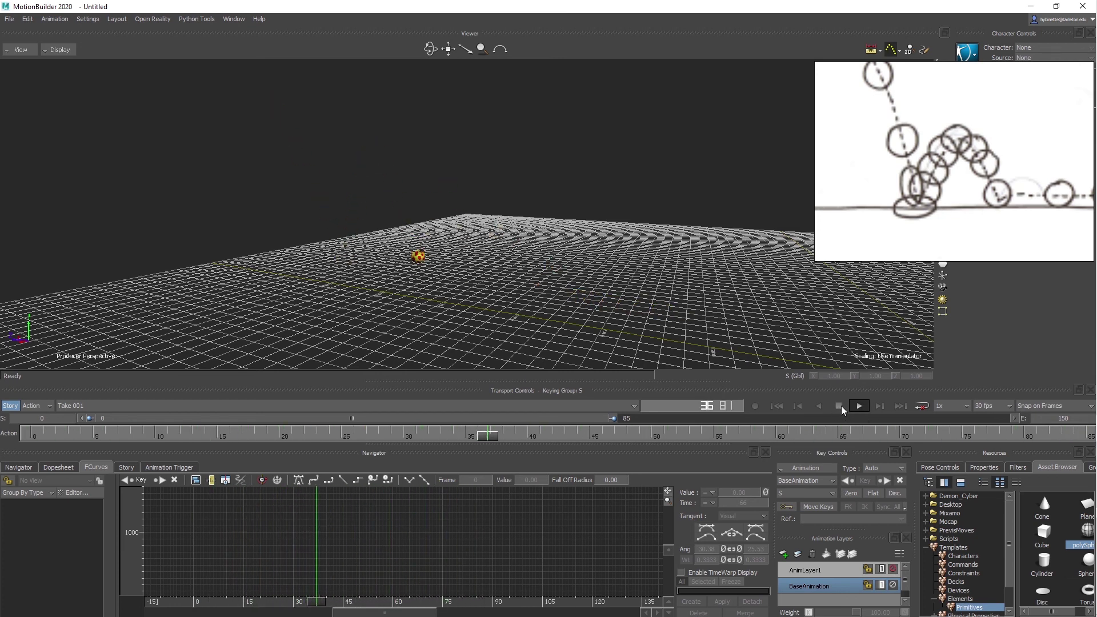
left_click(839, 405)
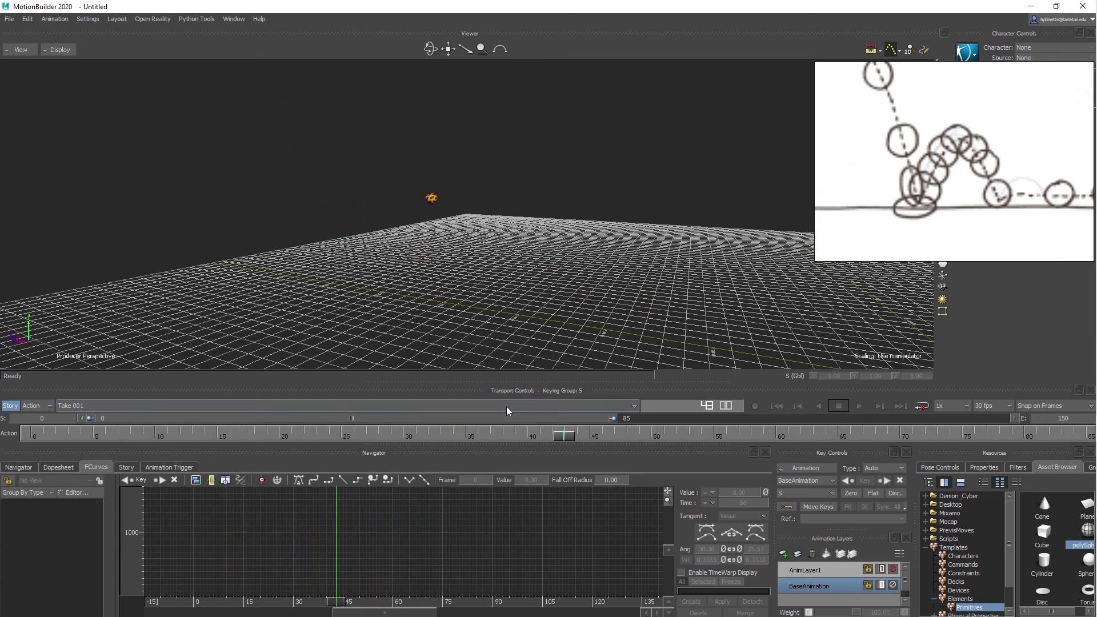
Step: Select the ball and restore its round shape at frame 69 with Y scaling 0.70
left_click(431, 200)
left_click_drag(574, 432, 891, 437)
left_click_drag(557, 274, 522, 181, "ctrl")
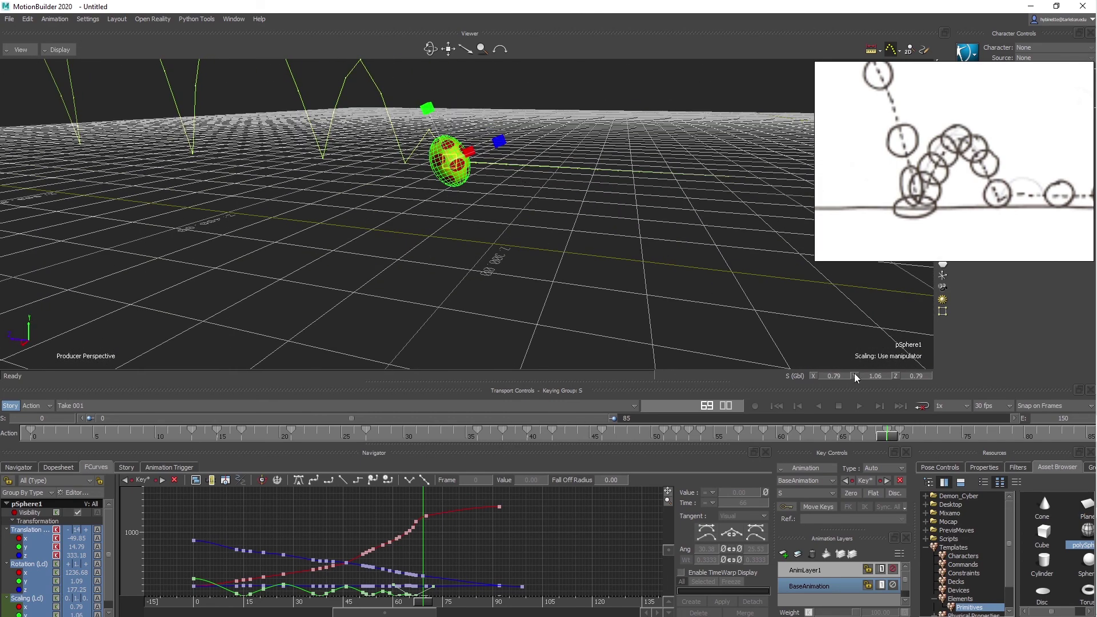
left_click_drag(429, 108, 440, 128)
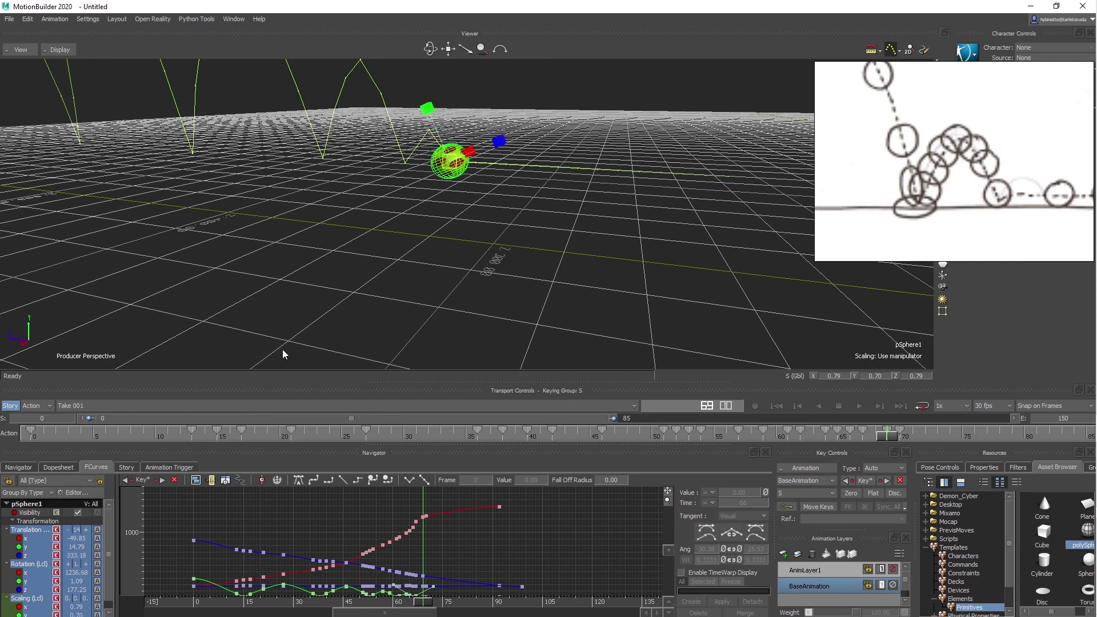
Step: Check the ball's shape at frame 75 from another angle, and narrow it at frame 70 with X scaling 0.66
left_click_drag(883, 433, 959, 437)
left_click_drag(517, 235, 461, 238, "ctrl+shift")
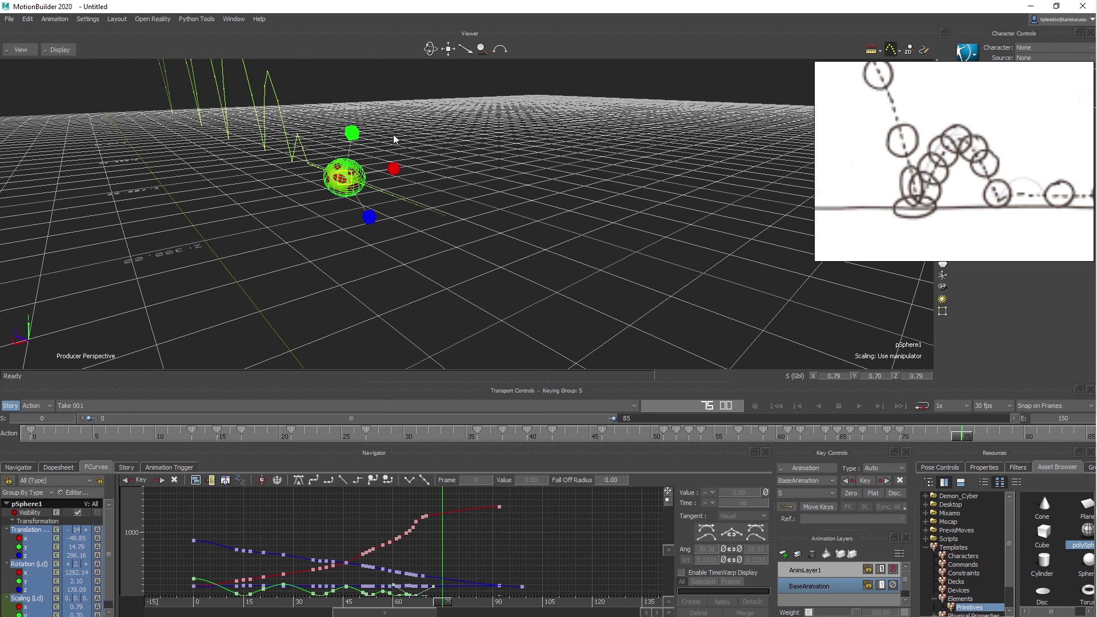
left_click_drag(958, 437, 900, 435)
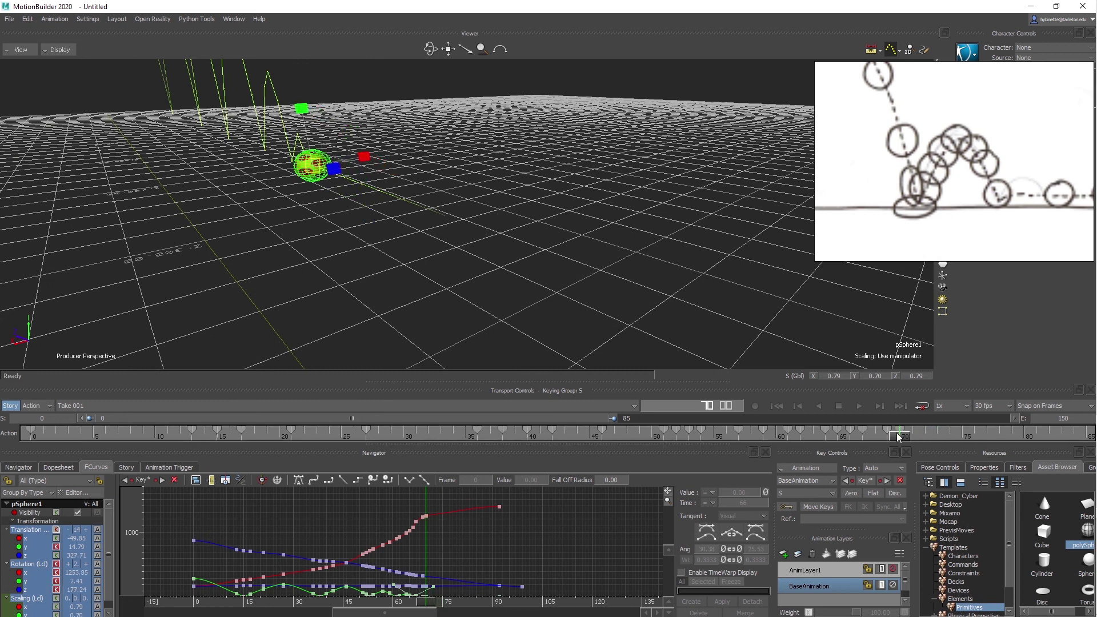
left_click_drag(451, 171, 318, 206, "ctrl+shift")
left_click_drag(641, 358, 563, 286)
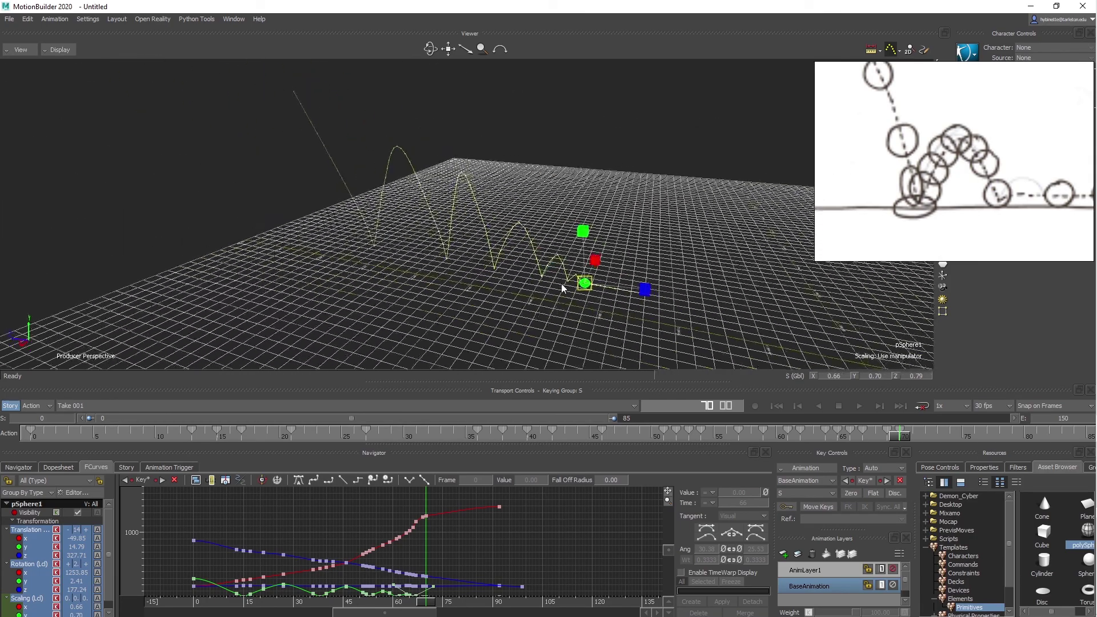
Step: Replay the animation from the start with the ball deselected, rewind to frame 0 and reselect the ball
left_click(633, 204)
left_click_drag(633, 203, 629, 226, "ctrl+shift")
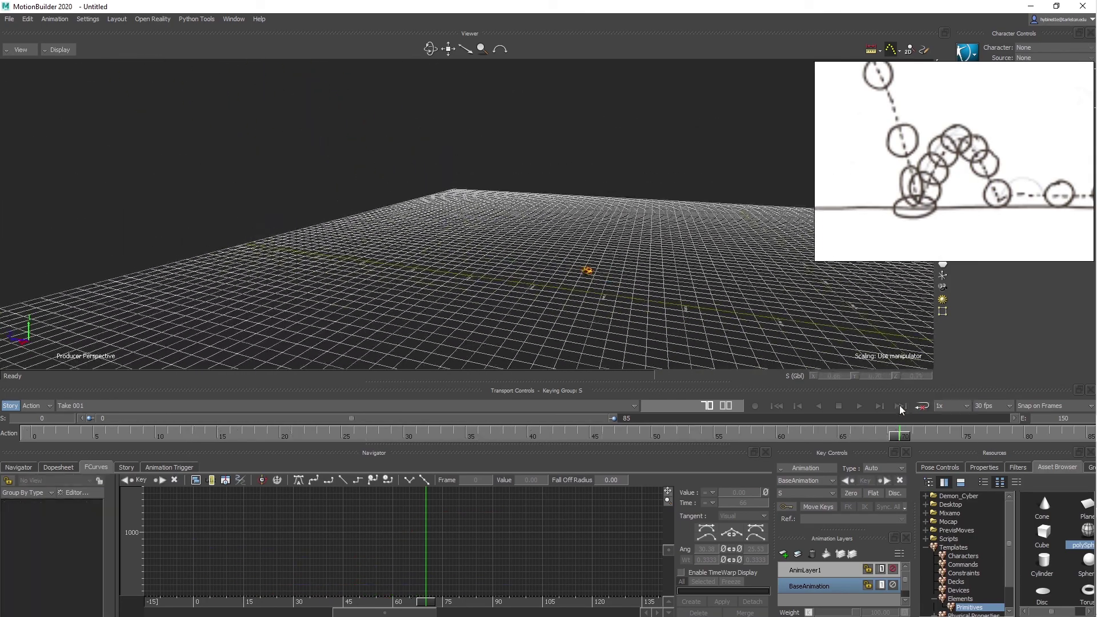
left_click(775, 407)
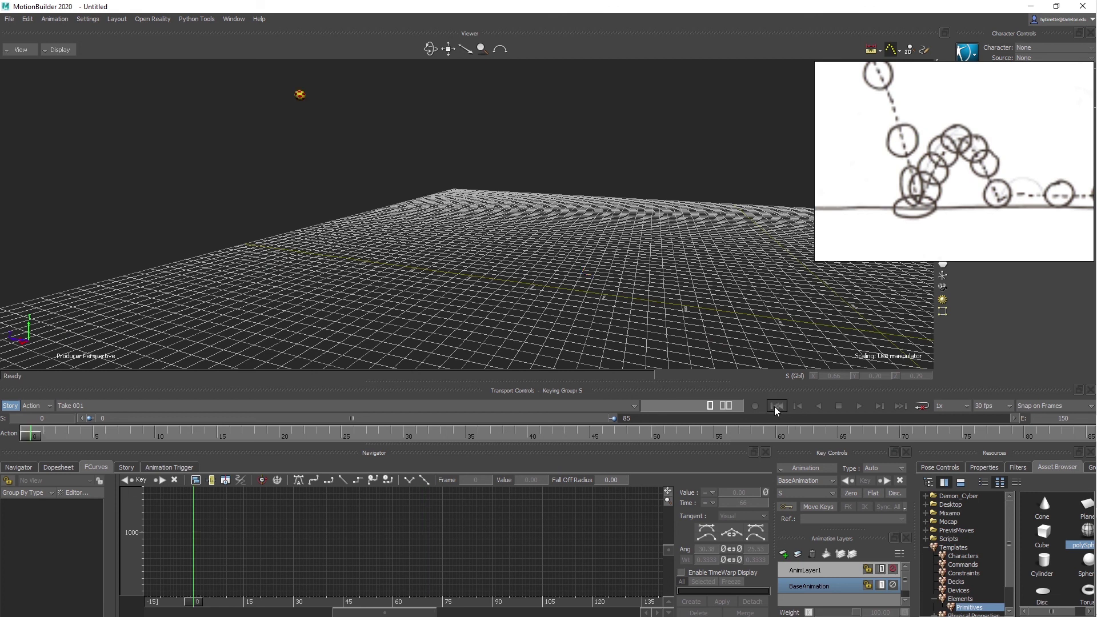
left_click(880, 405)
left_click(861, 406)
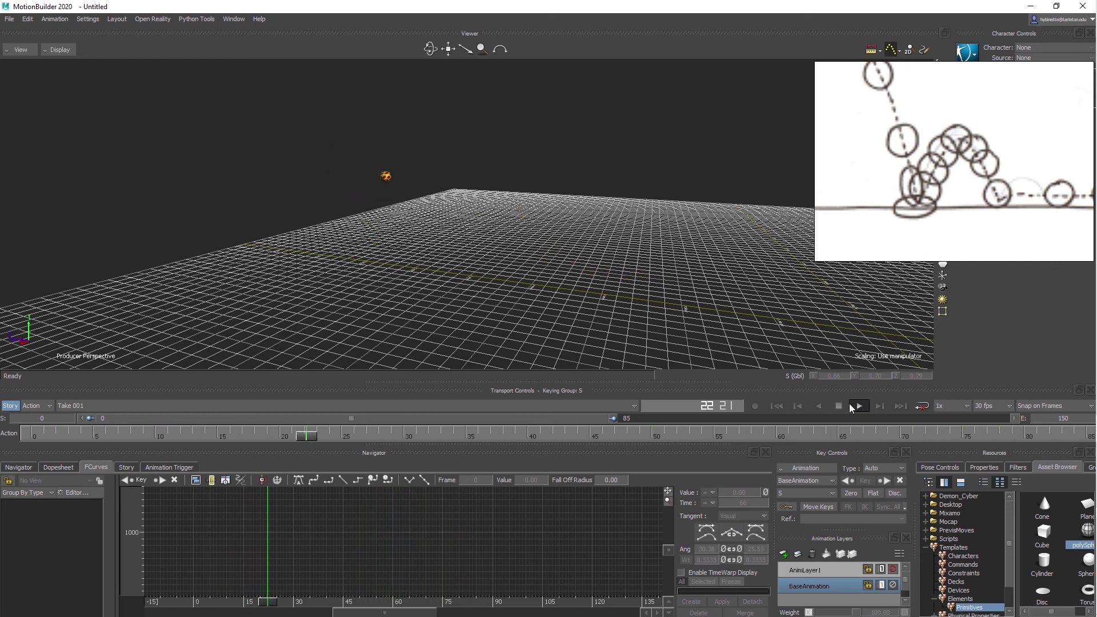
left_click(838, 406)
left_click(785, 404)
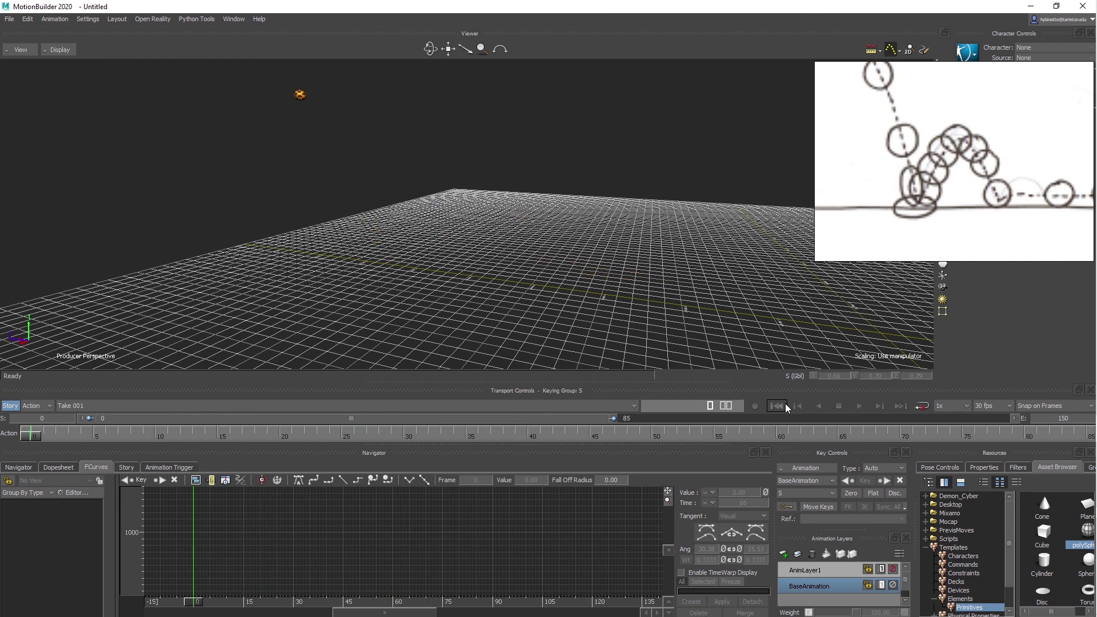
left_click_drag(261, 84, 261, 87)
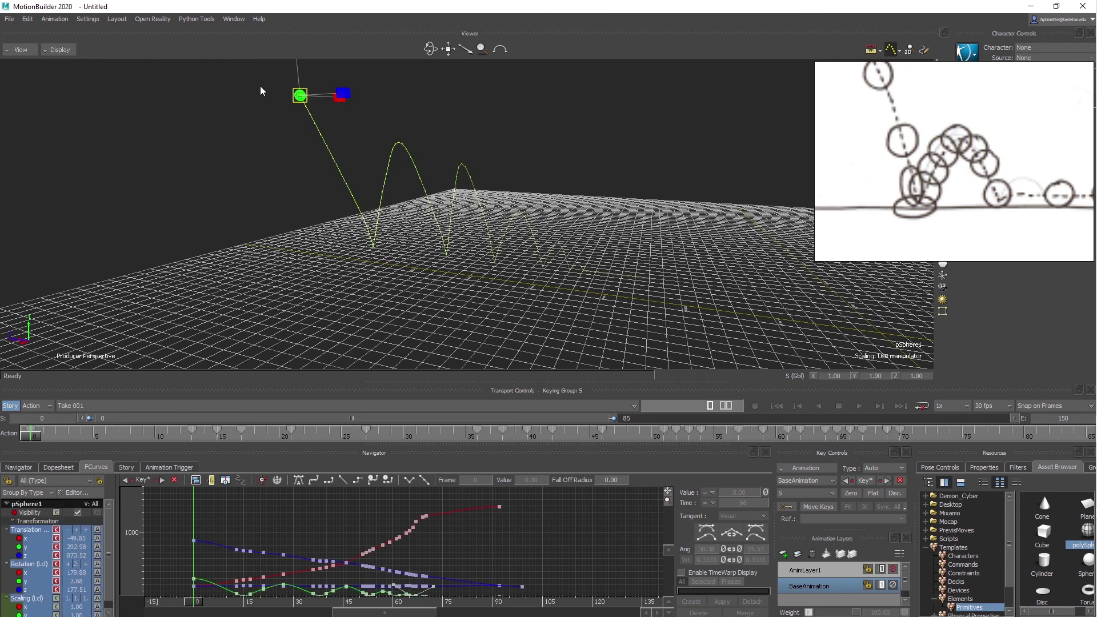